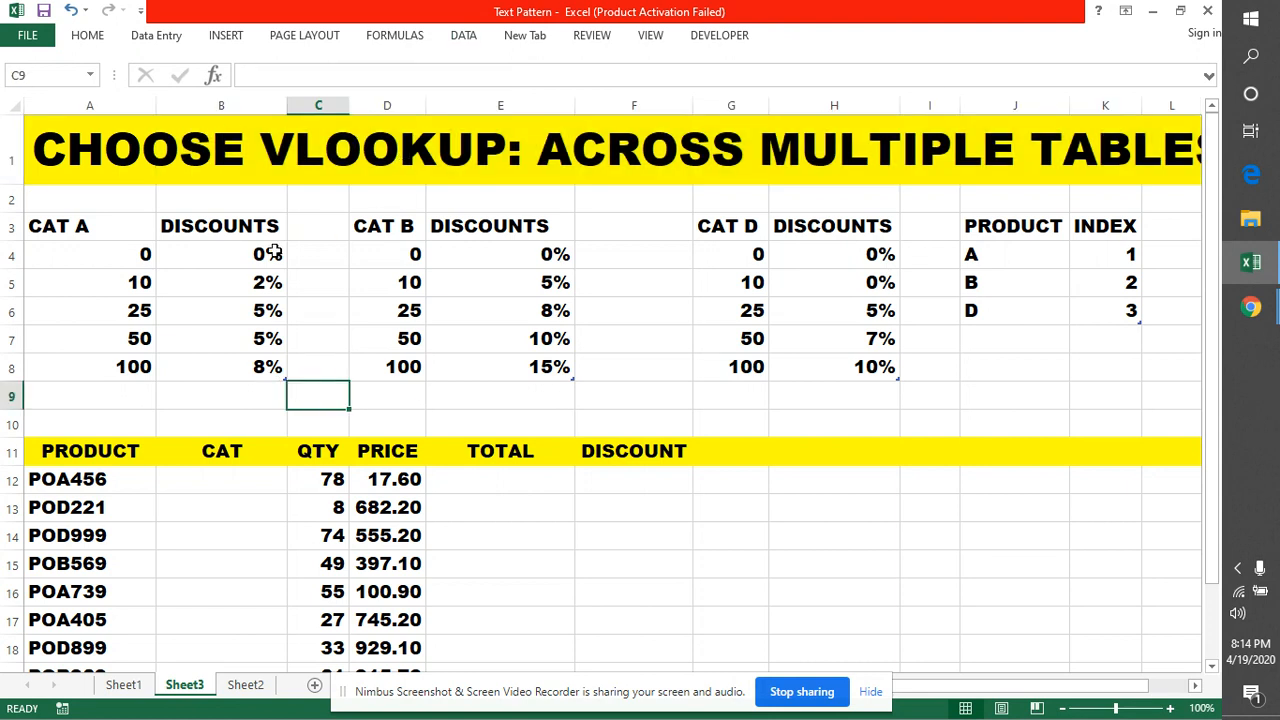
# Review the CAT A discount table: 10 gives 2%, 50 gives 5%, 100 gives 8%
pyautogui.moveTo(46, 226); pyautogui.dragTo(223, 356)
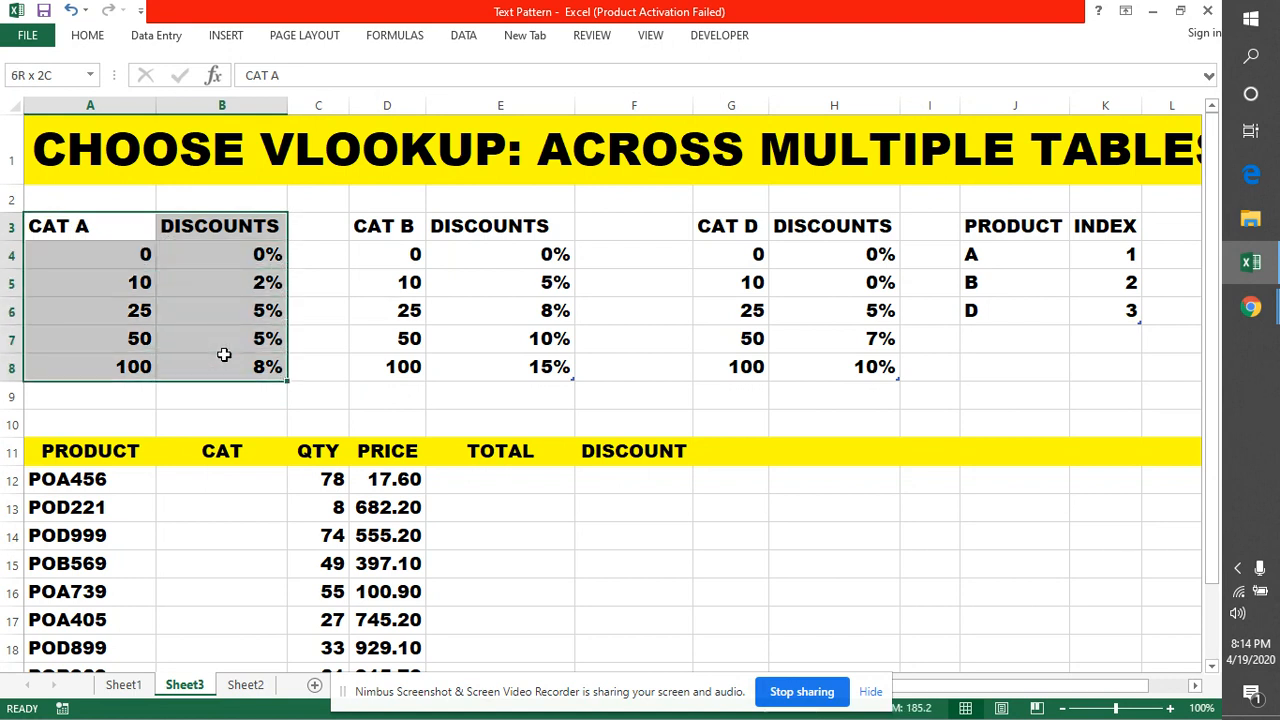
pyautogui.click(383, 390)
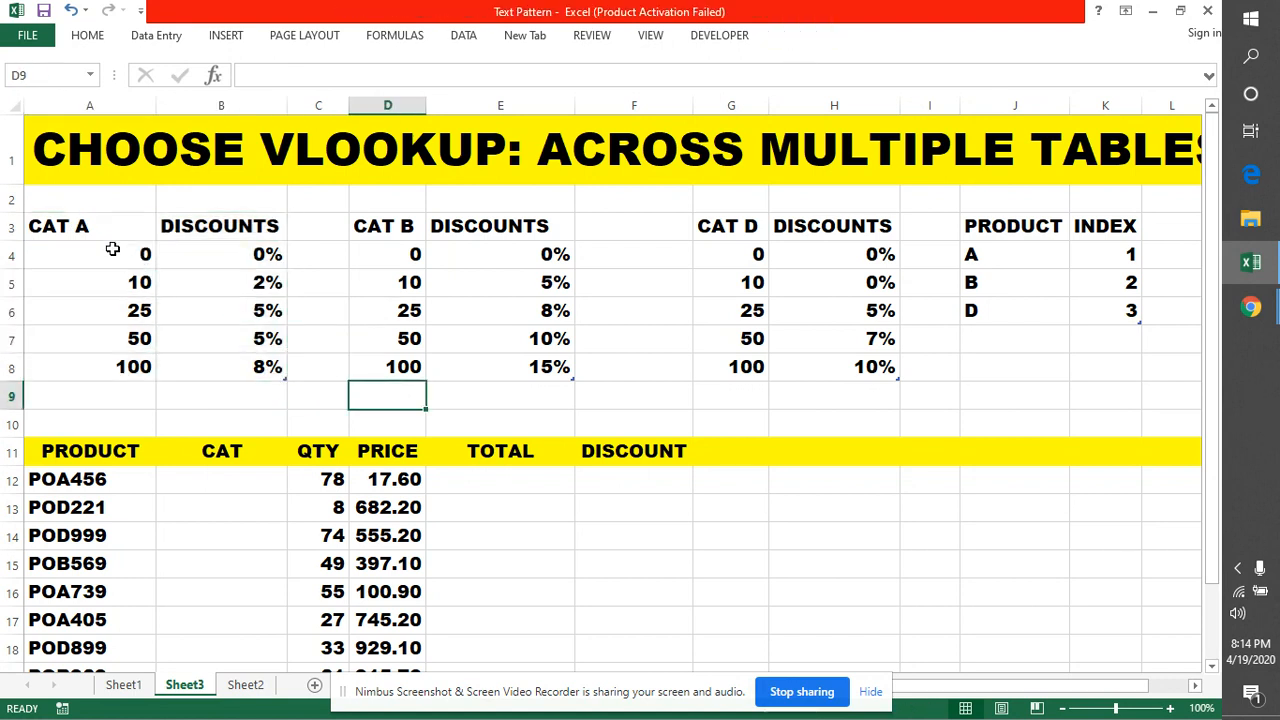
pyautogui.click(114, 284)
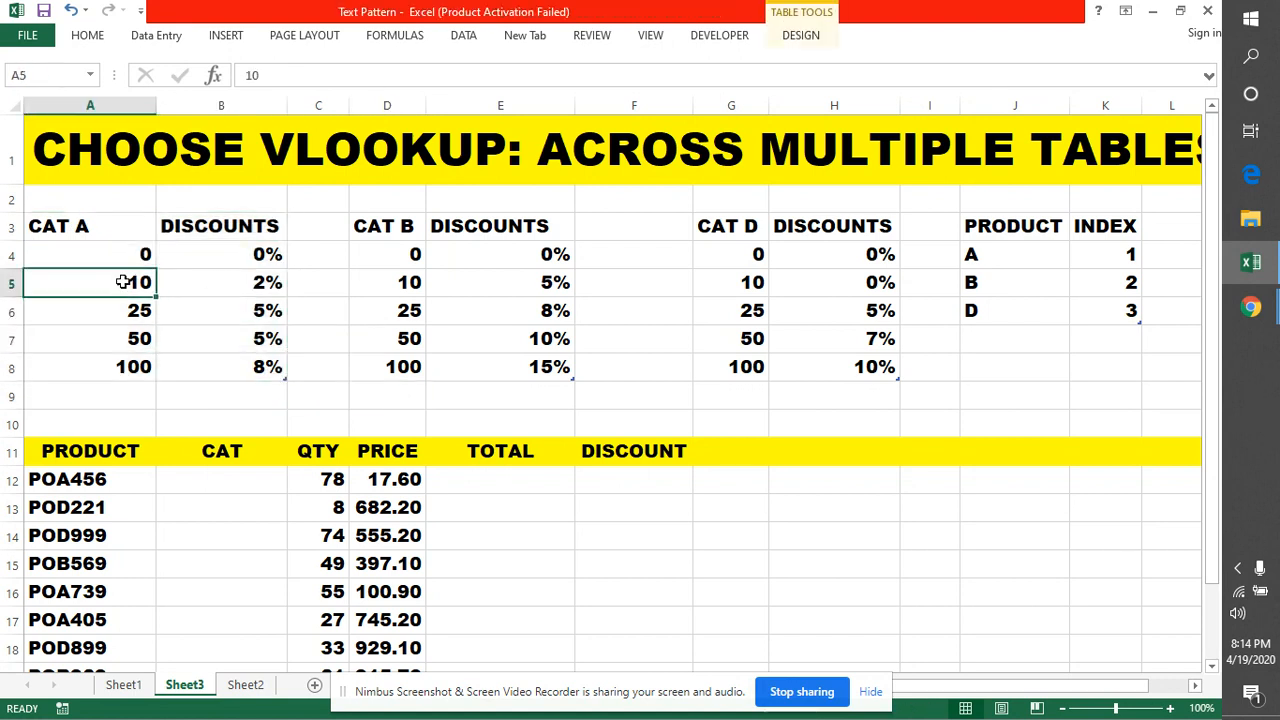
pyautogui.click(237, 282)
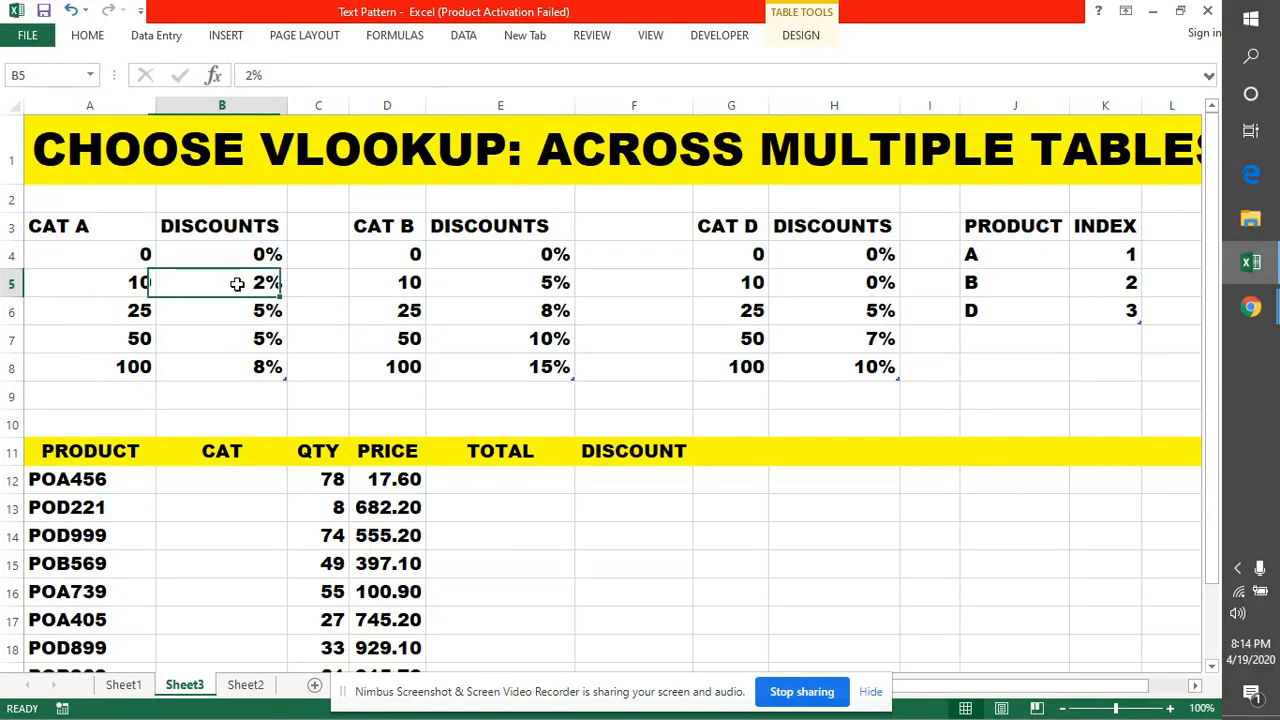
pyautogui.click(141, 341)
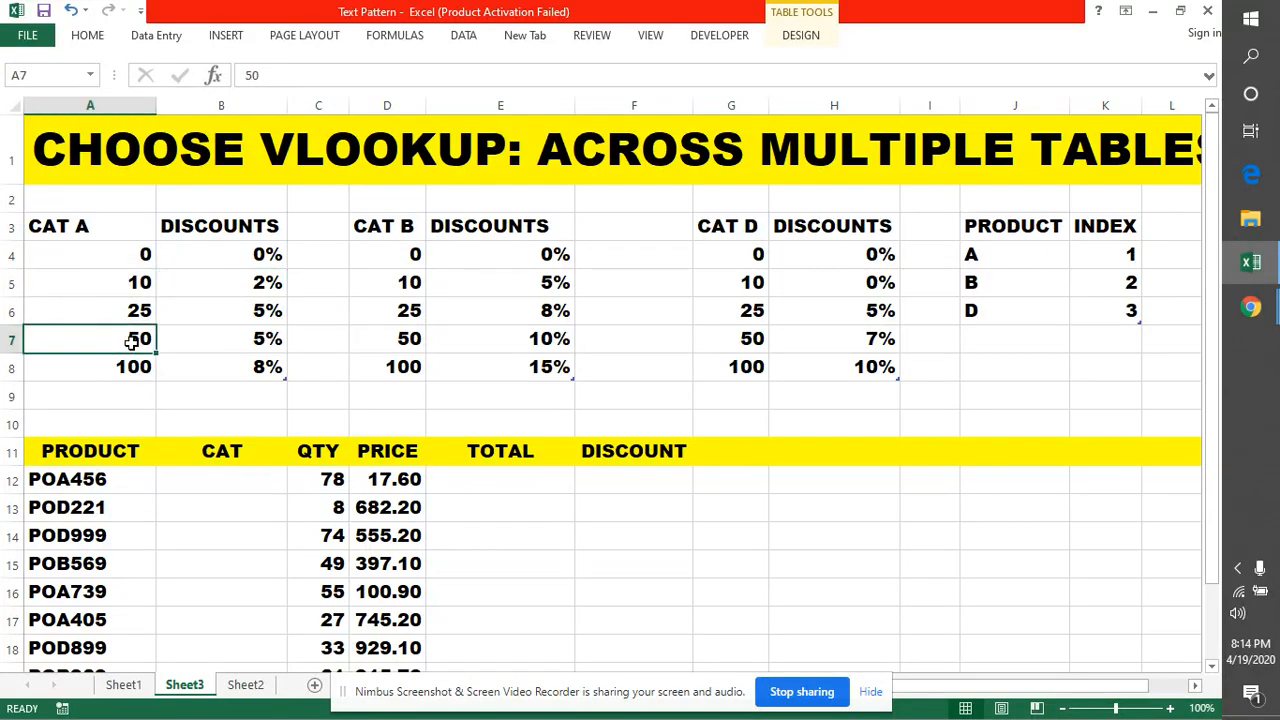
pyautogui.click(223, 340)
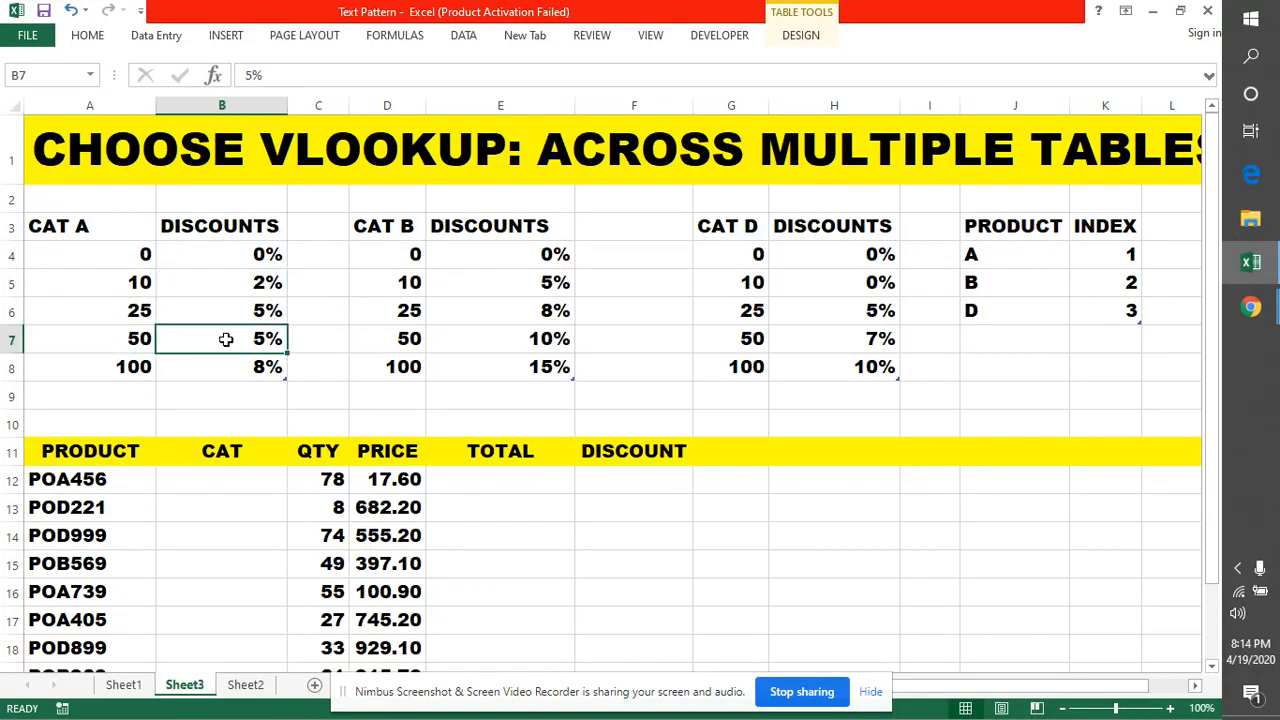
pyautogui.click(106, 367)
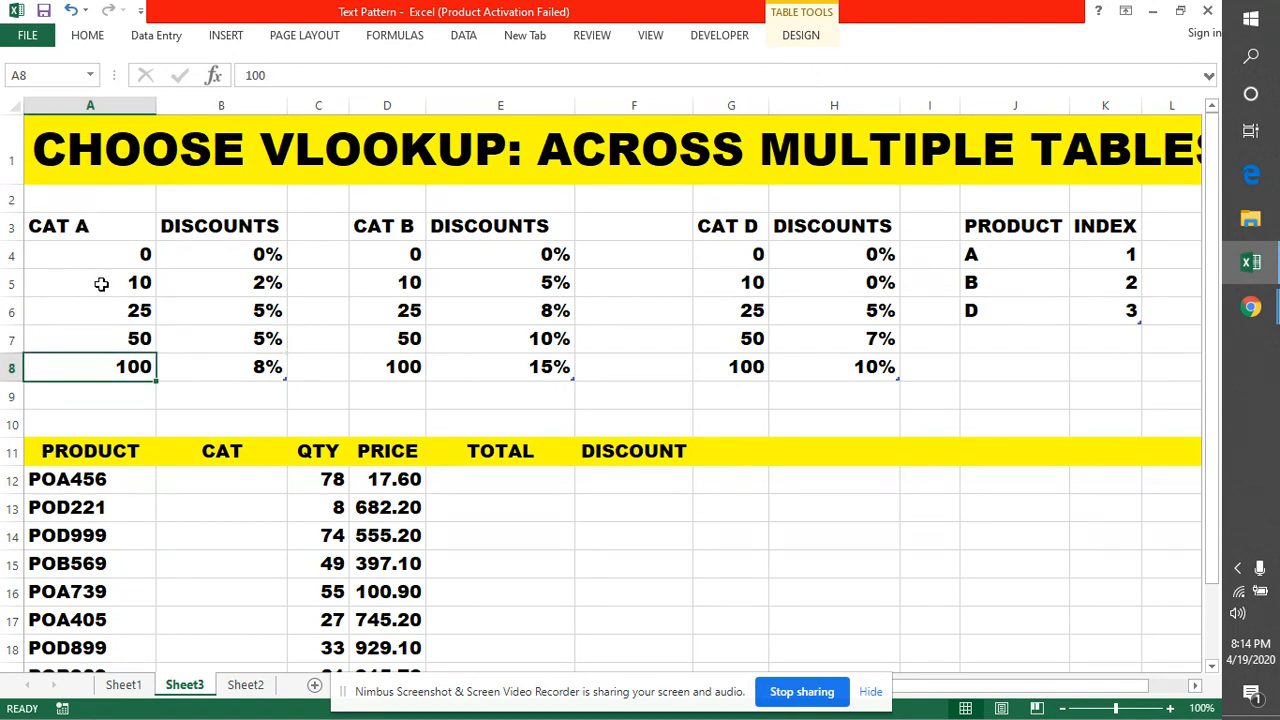
pyautogui.click(248, 362)
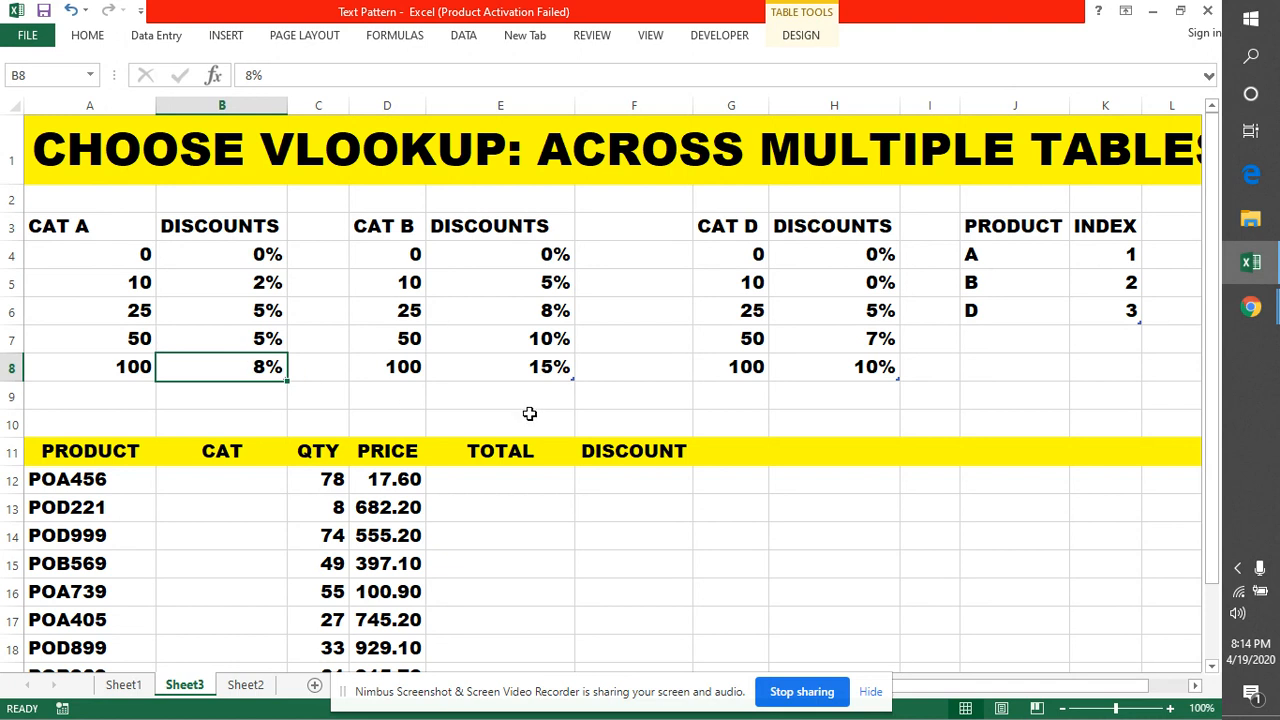
pyautogui.click(386, 251)
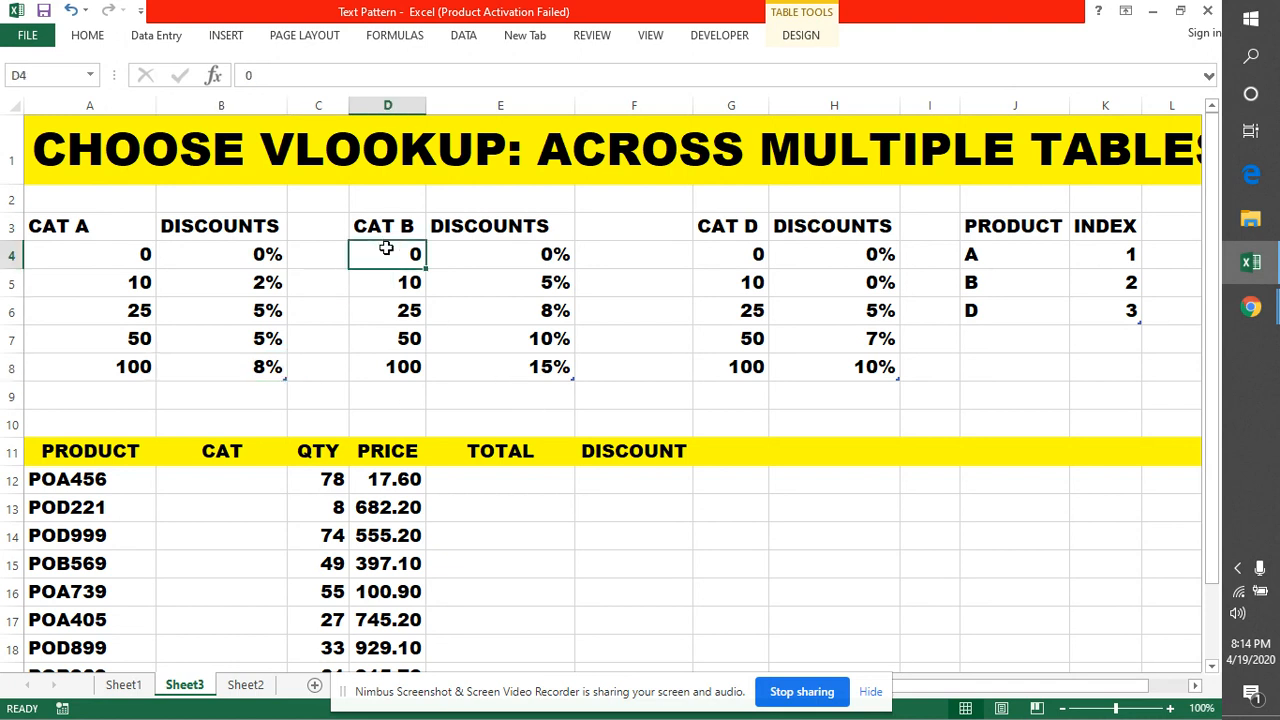
# Enter =MID(A12,3,1) in B12 and fill it down to B22
pyautogui.scroll(-2, 300, 300)
pyautogui.click(237, 272)
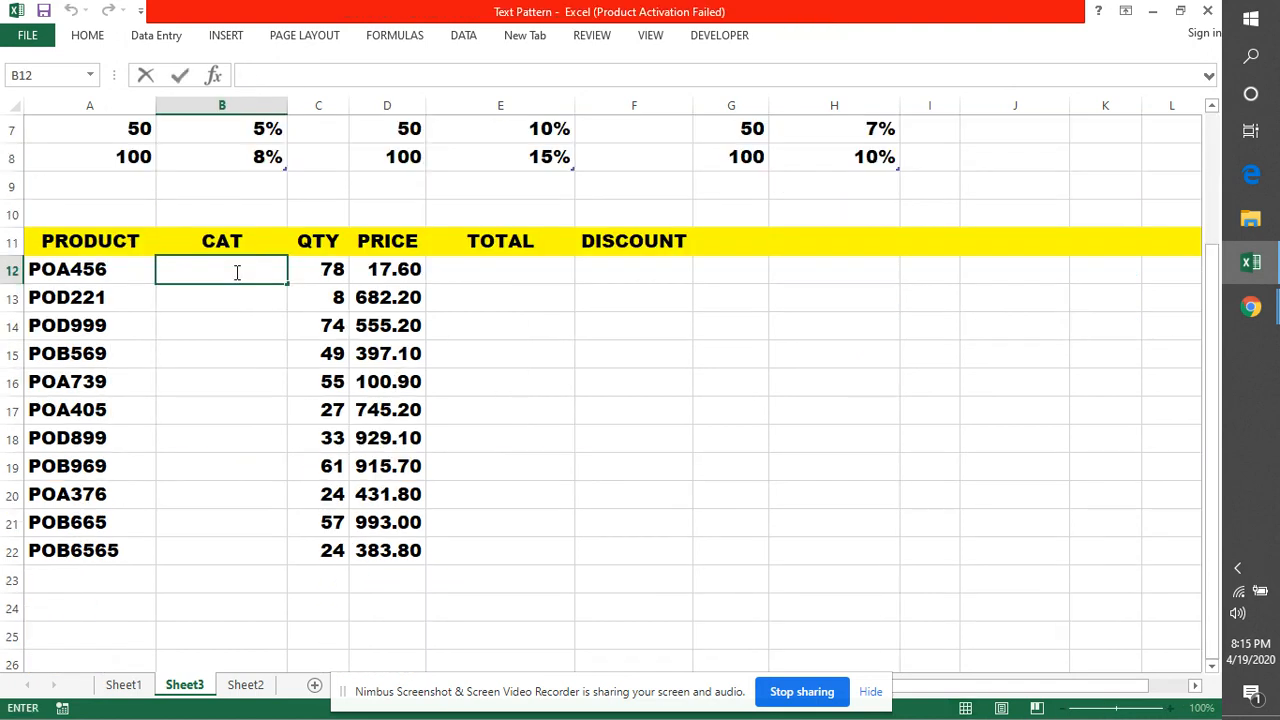
pyautogui.write('=MID(')
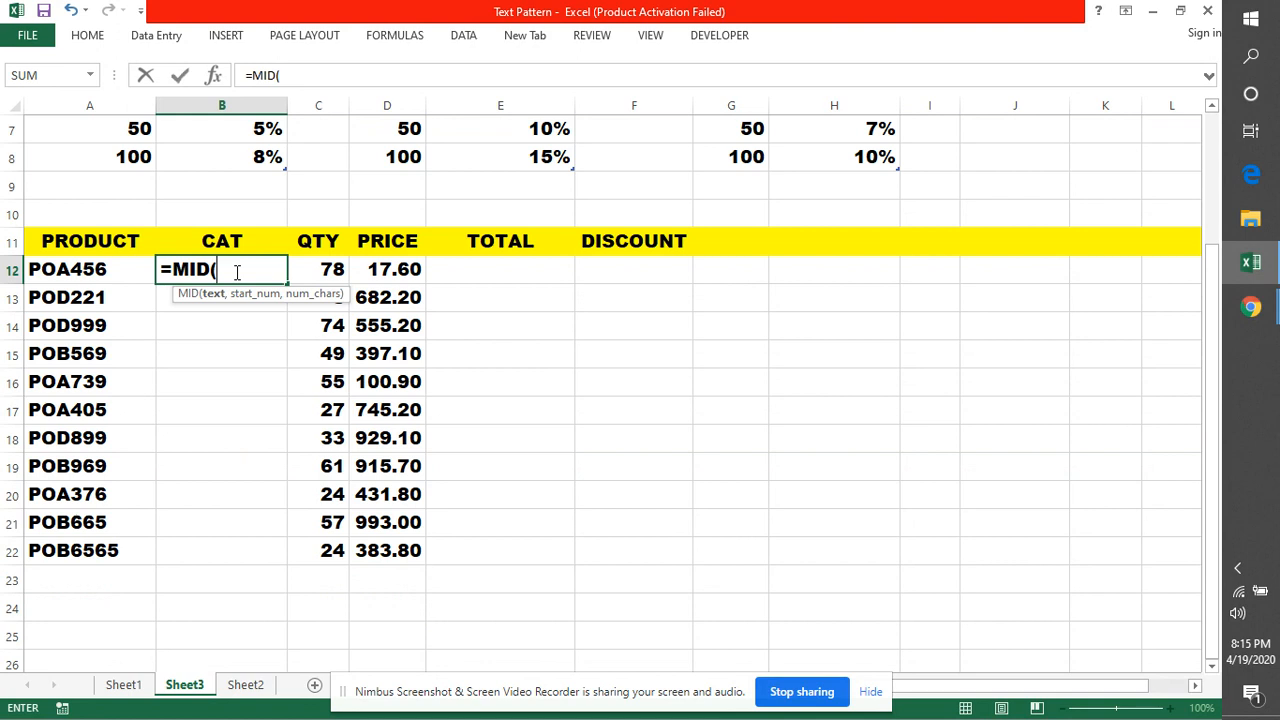
pyautogui.write('A12,3,1')
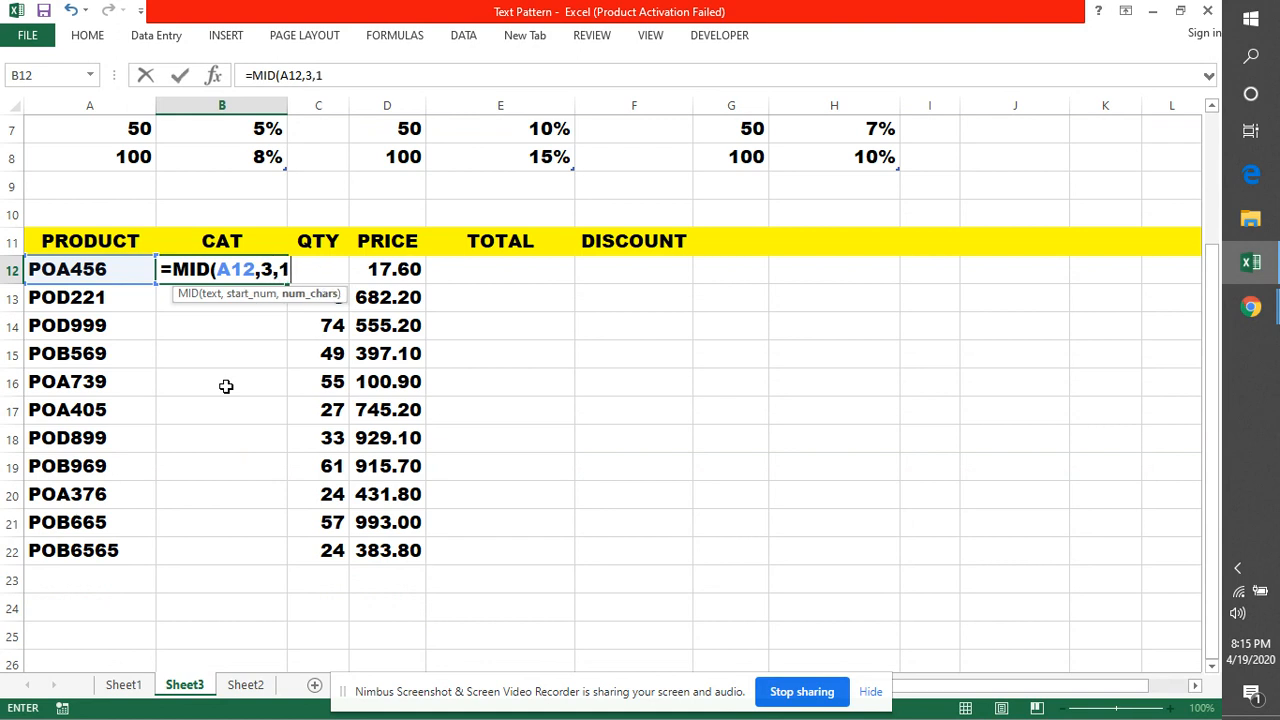
pyautogui.press('Return')
pyautogui.press('Up')
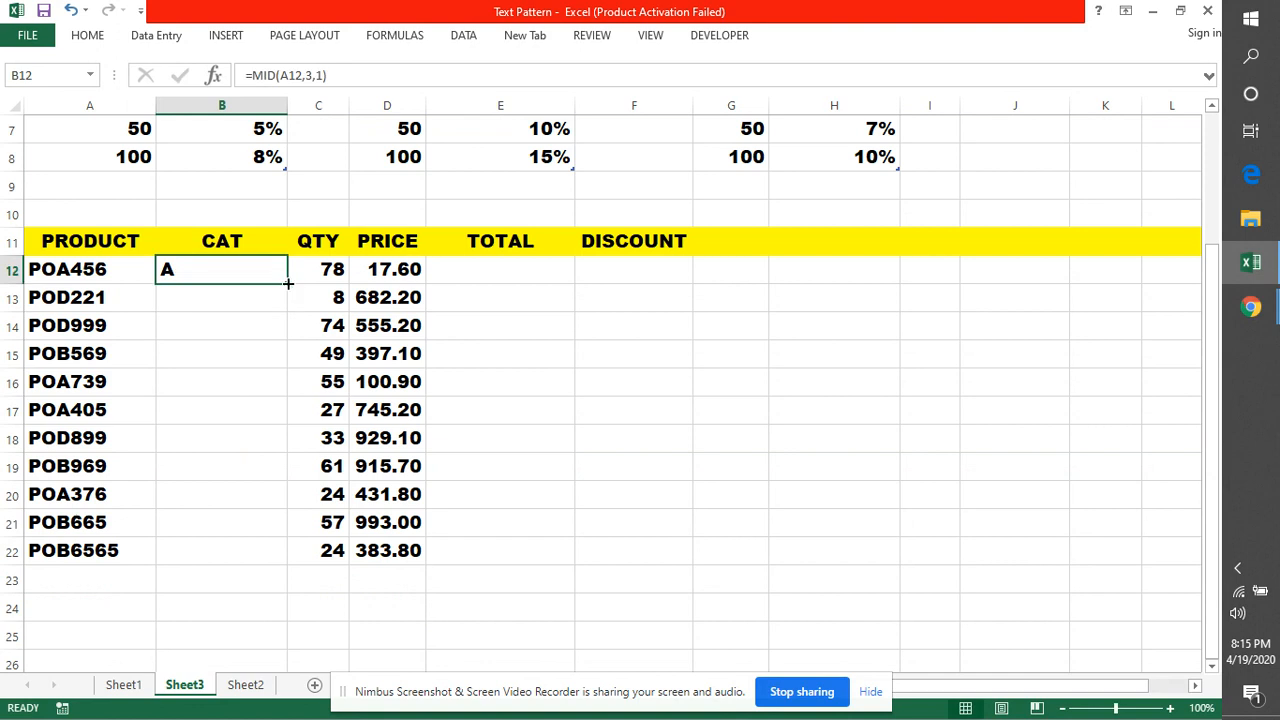
pyautogui.doubleClick(287, 283)
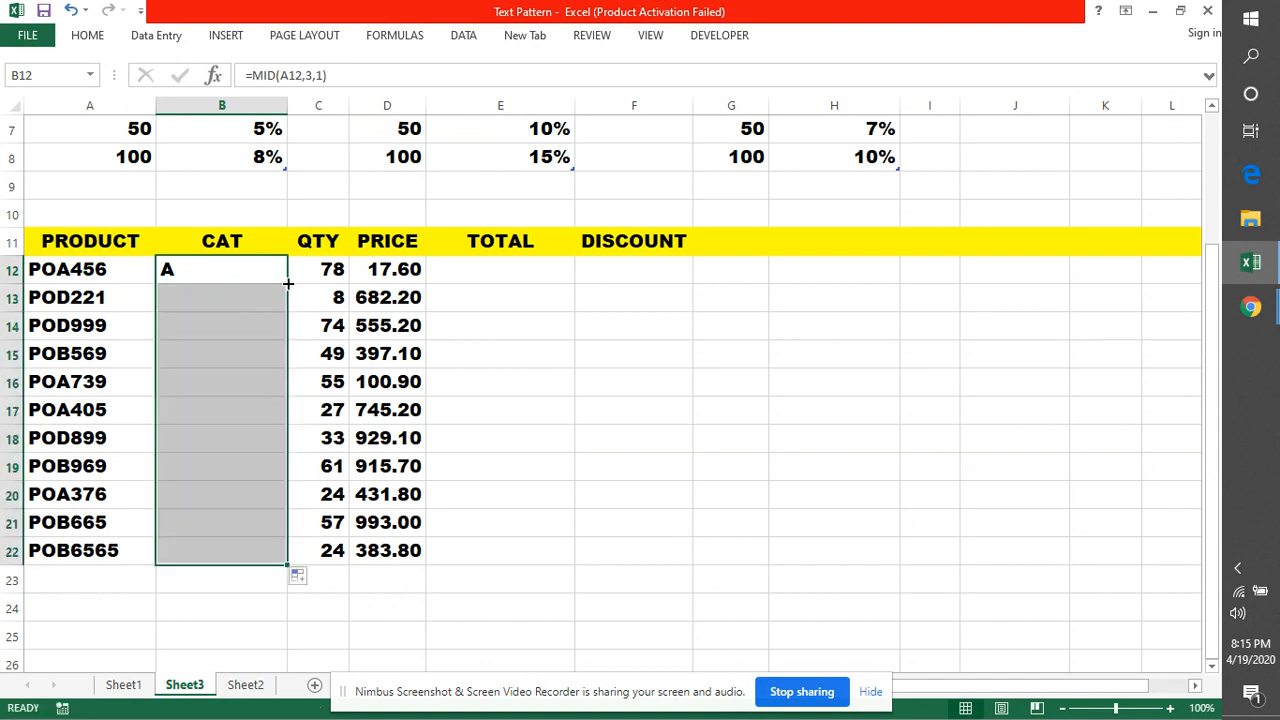
pyautogui.click(509, 361)
pyautogui.scroll(2, 651, 411)
pyautogui.click(70, 228)
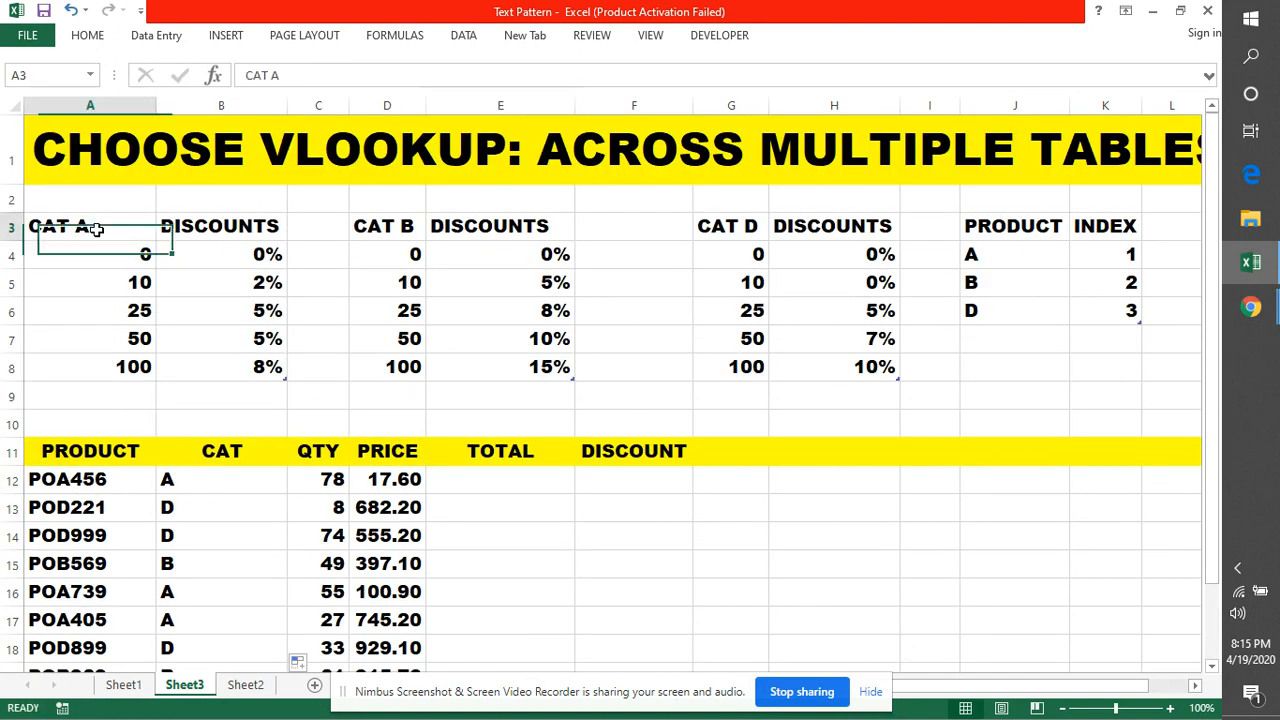
# Apply a blue Medium table style to the CAT A table A3:B8
pyautogui.moveTo(189, 238); pyautogui.dragTo(253, 363)
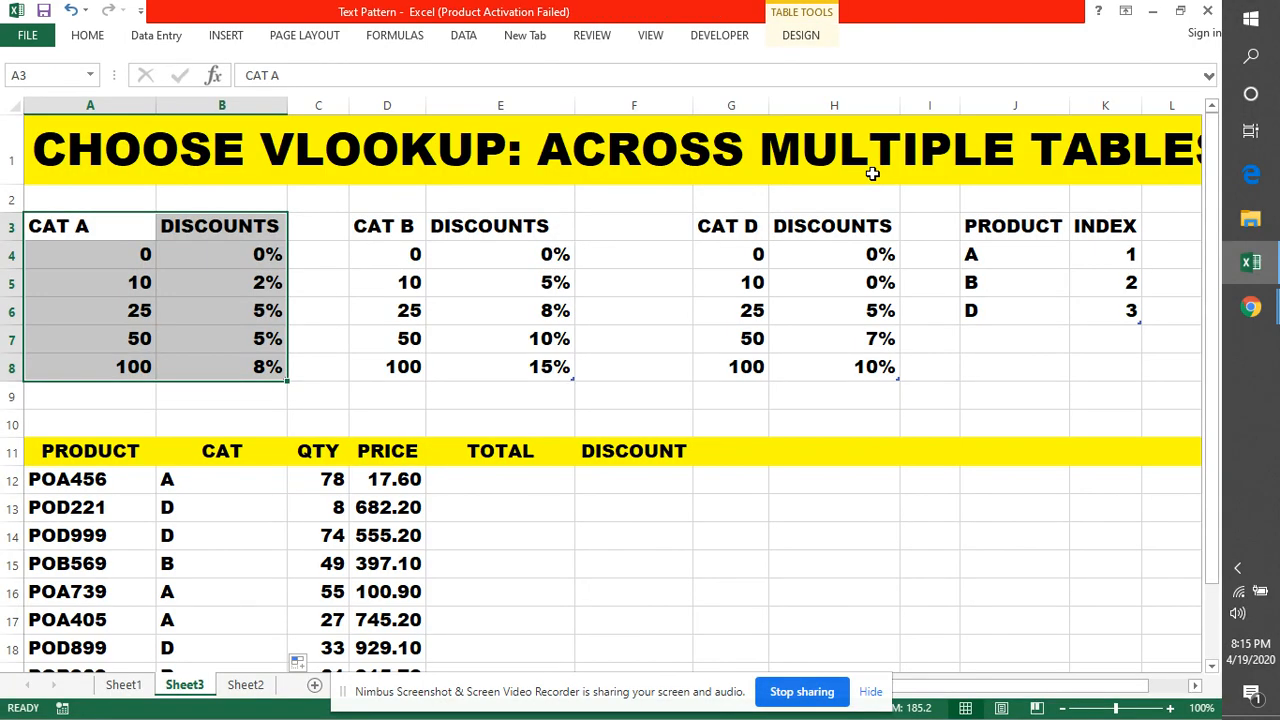
pyautogui.click(799, 42)
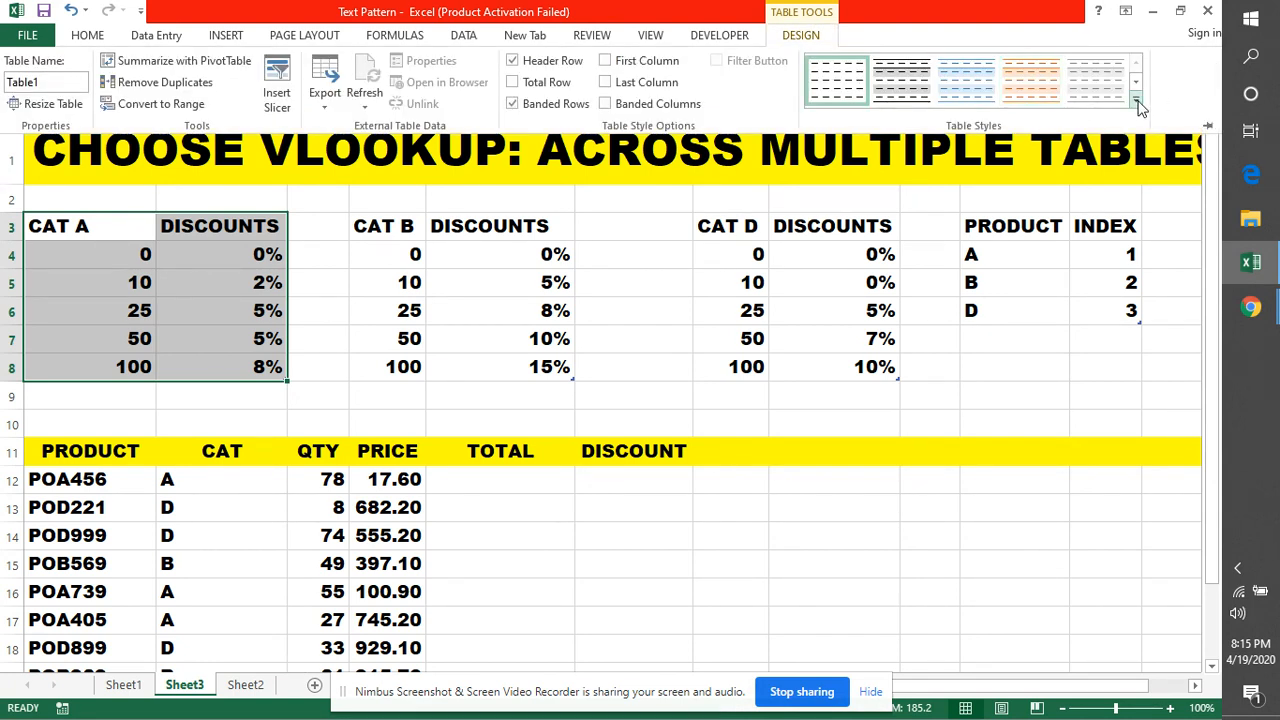
pyautogui.click(1137, 104)
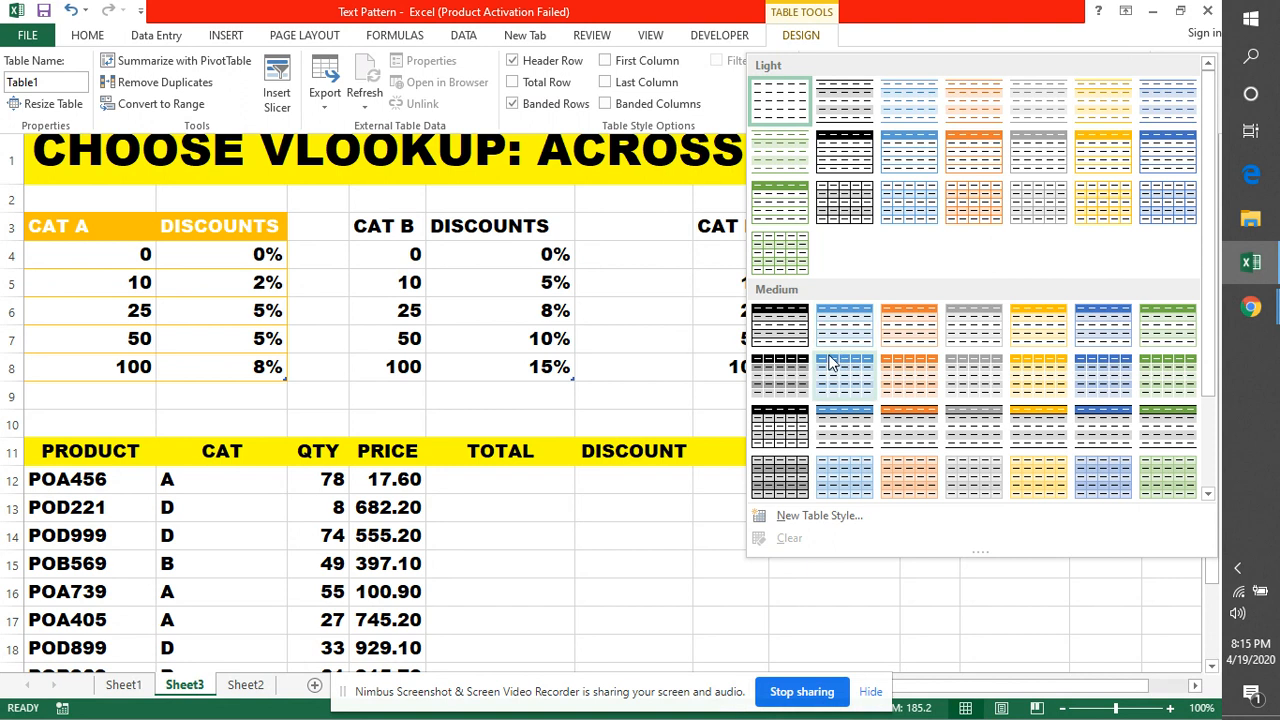
pyautogui.click(846, 330)
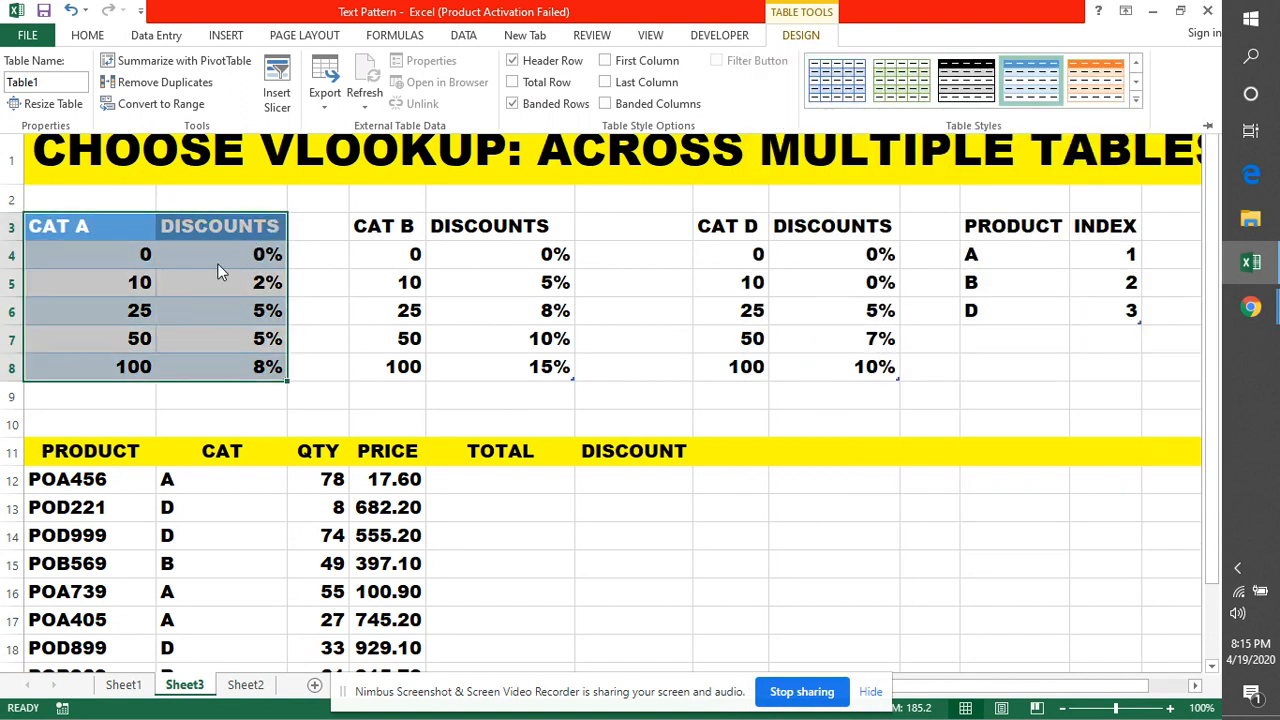
pyautogui.click(312, 282)
pyautogui.click(309, 281)
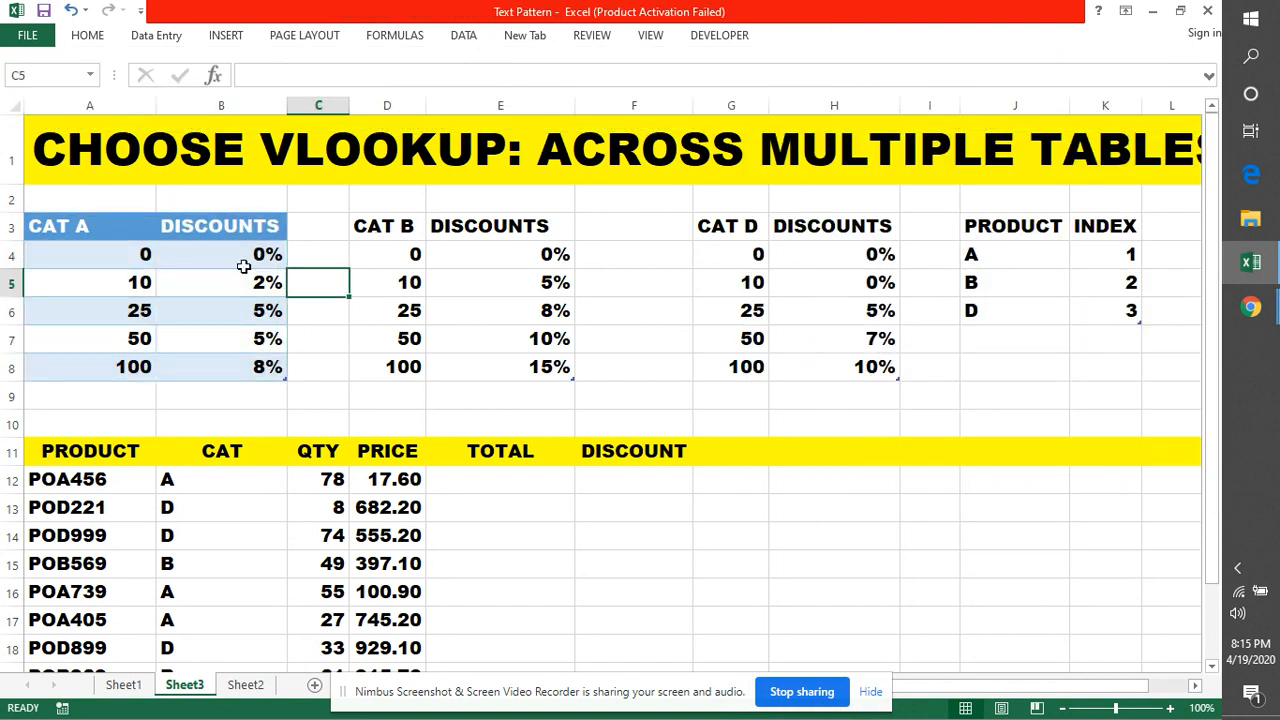
# Name the CAT A range CATA and confirm it in the defined names list
pyautogui.moveTo(65, 226); pyautogui.dragTo(208, 357)
pyautogui.click(33, 77)
pyautogui.press('BackSpace')
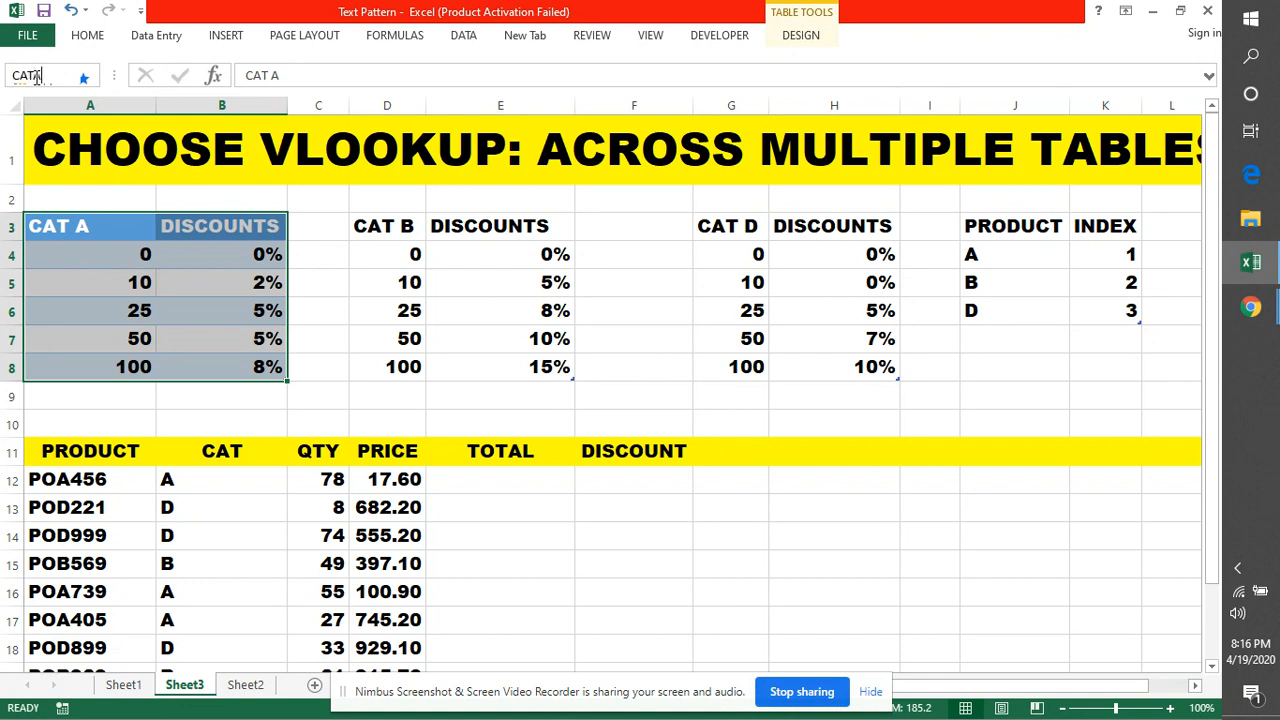
pyautogui.press('Return')
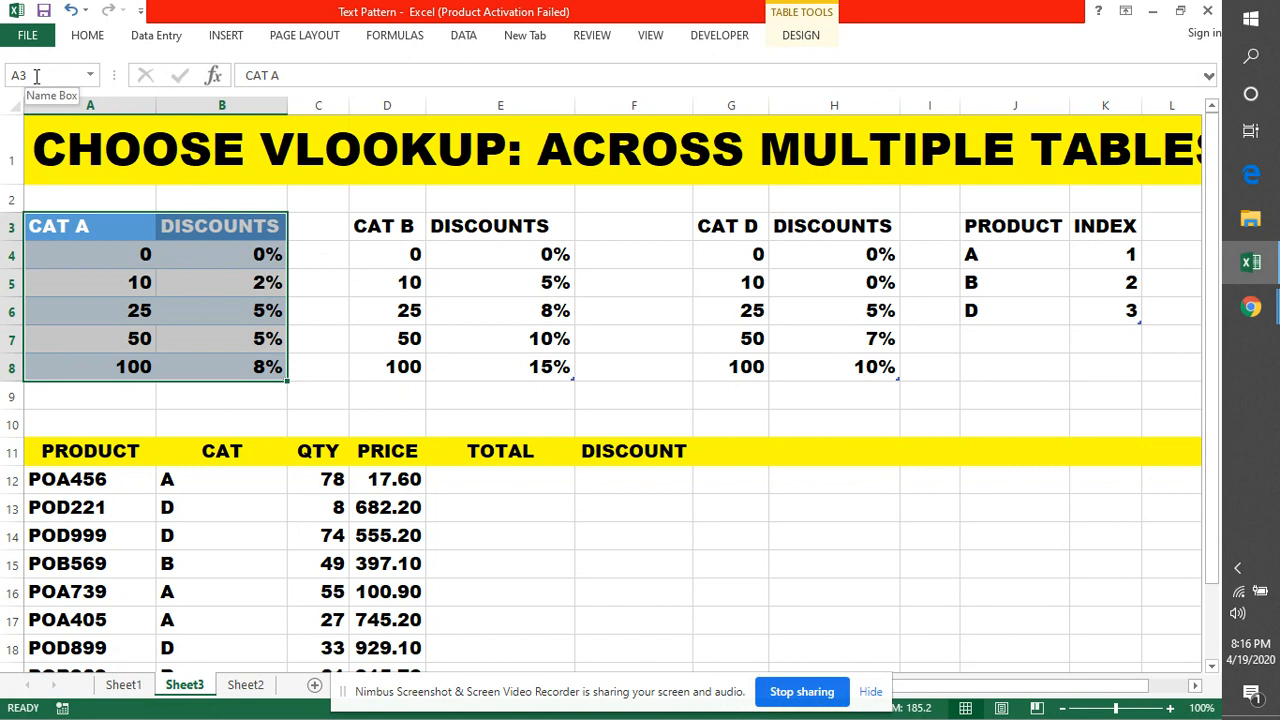
pyautogui.click(89, 75)
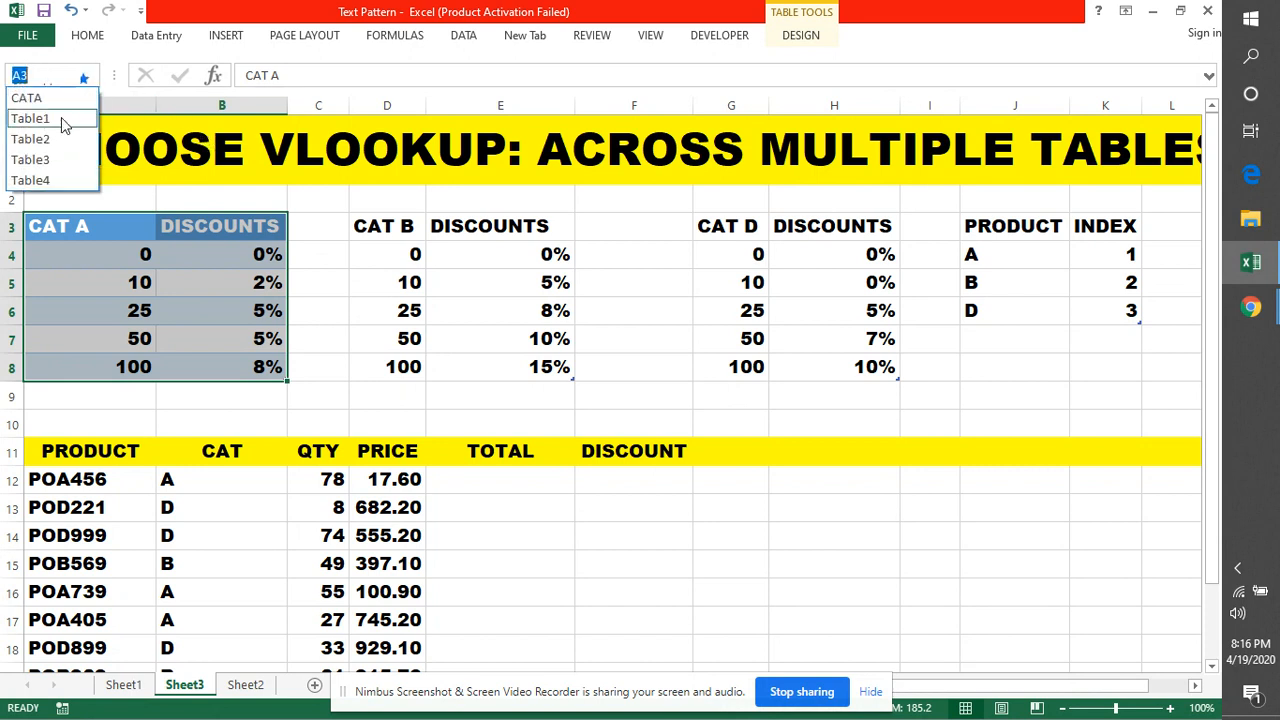
pyautogui.click(358, 226)
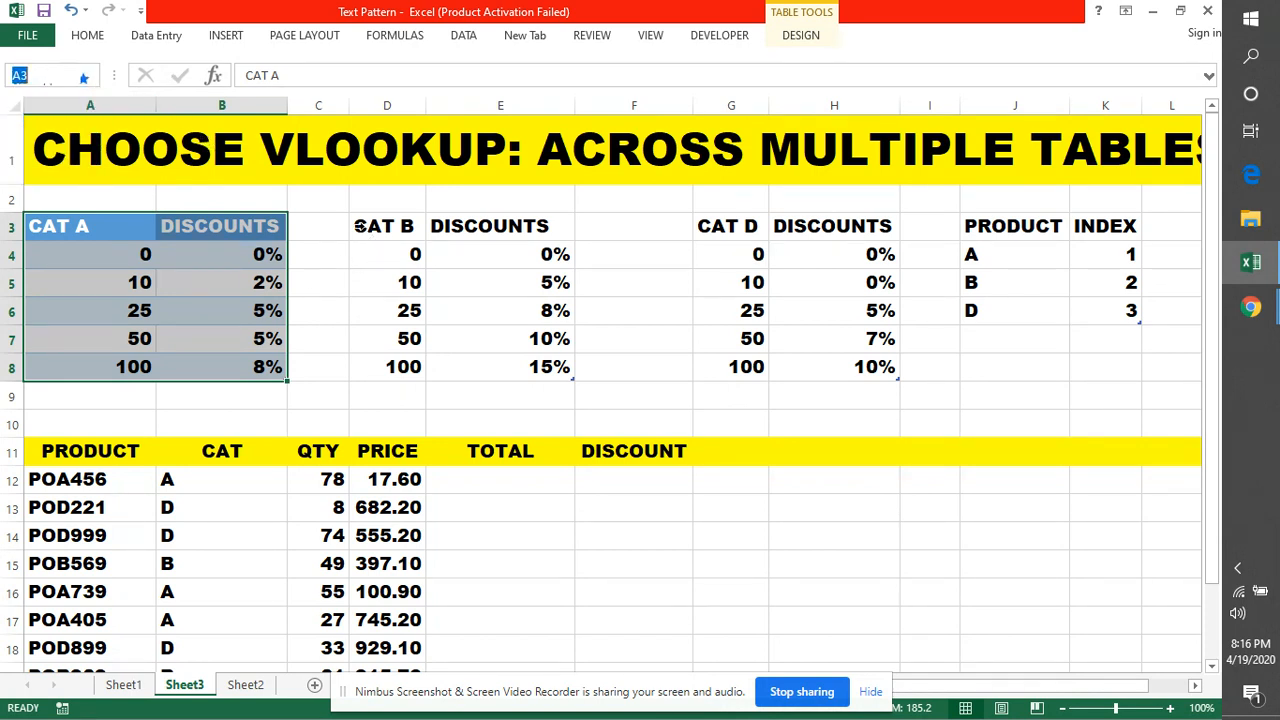
pyautogui.moveTo(358, 226); pyautogui.dragTo(549, 362)
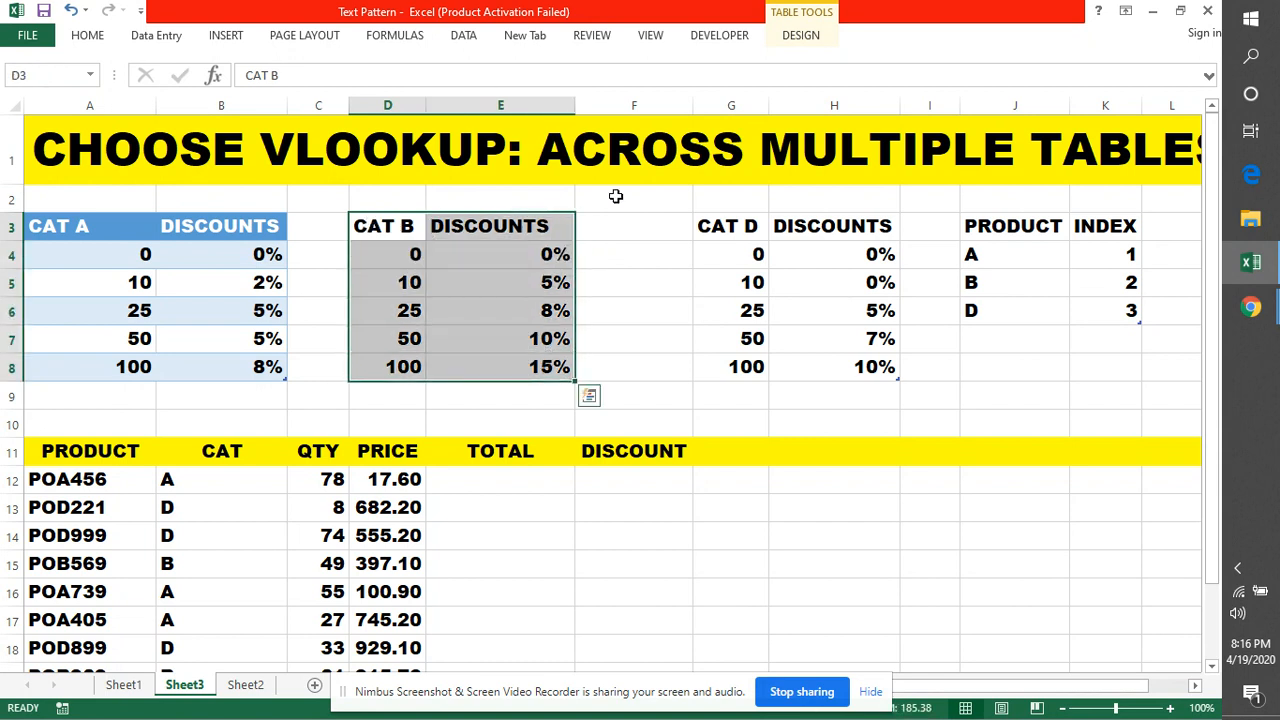
# Apply the same blue Medium table style to the CAT B table
pyautogui.click(803, 36)
pyautogui.click(1137, 105)
pyautogui.click(846, 326)
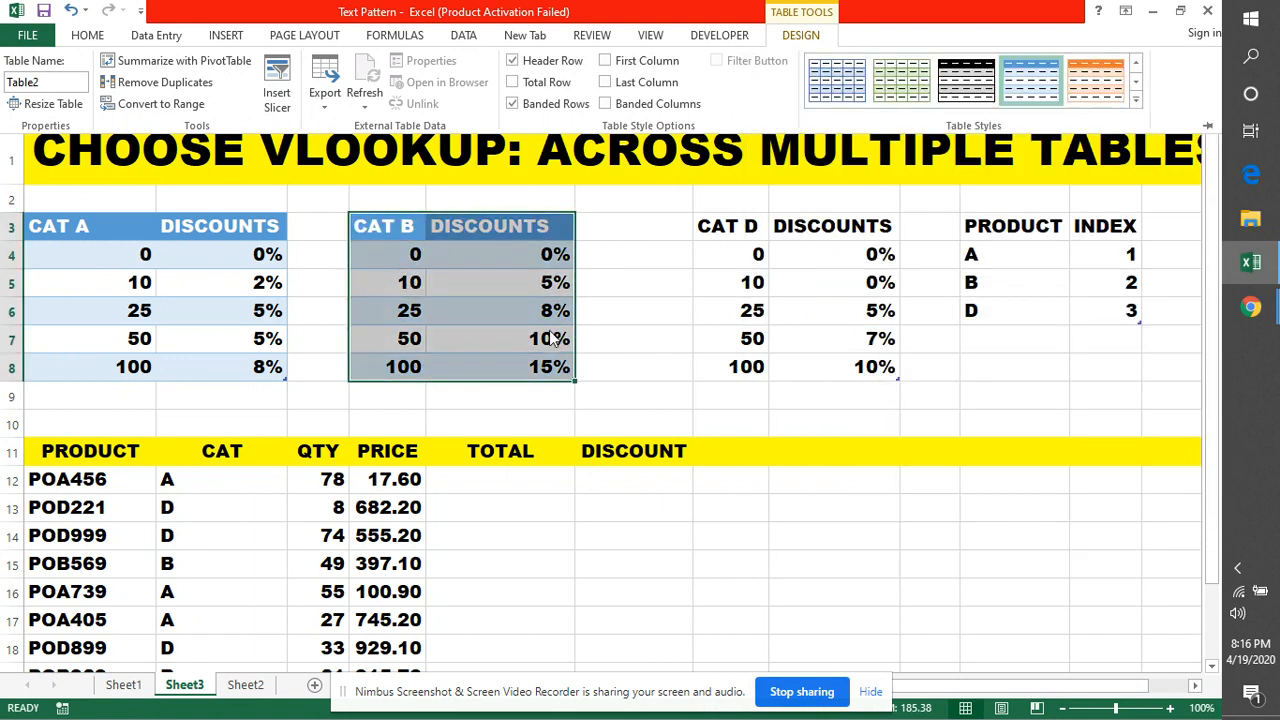
pyautogui.click(646, 286)
pyautogui.click(640, 288)
# Name the CAT B range D3:E8 as CATB
pyautogui.moveTo(387, 226); pyautogui.dragTo(513, 362)
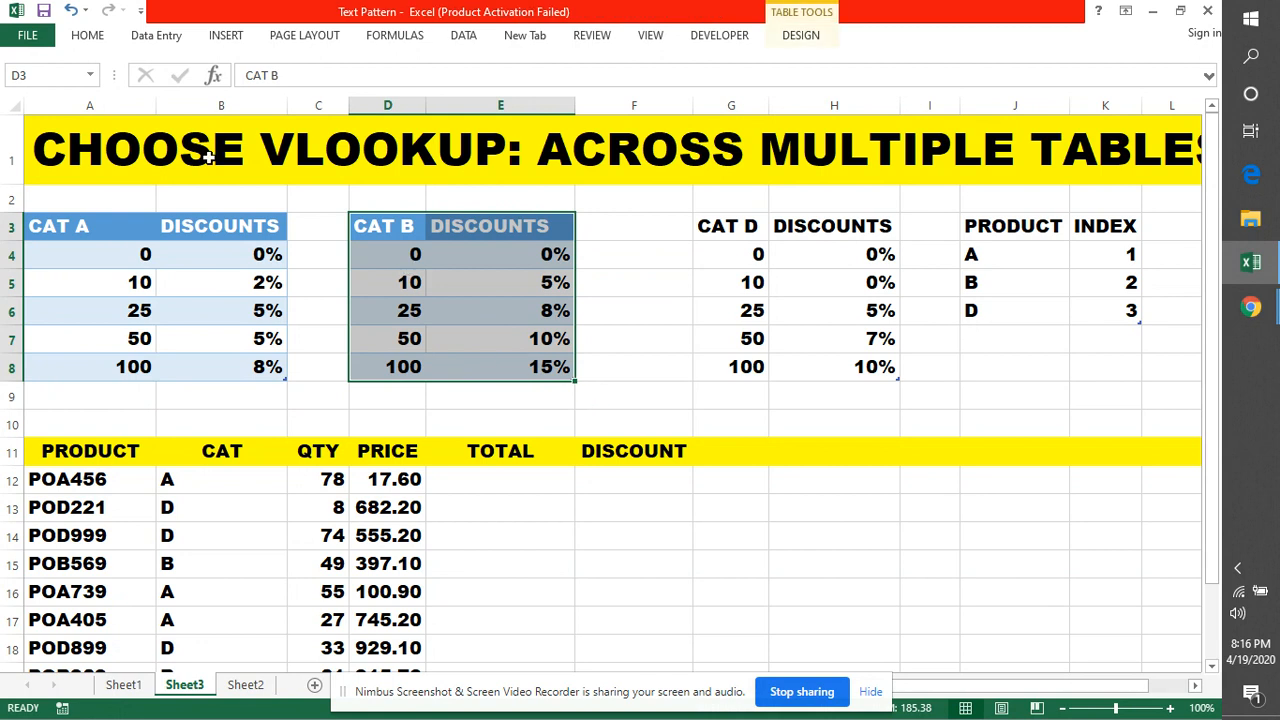
pyautogui.click(37, 79)
pyautogui.press('BackSpace')
pyautogui.press('Return')
pyautogui.moveTo(733, 236); pyautogui.dragTo(877, 368)
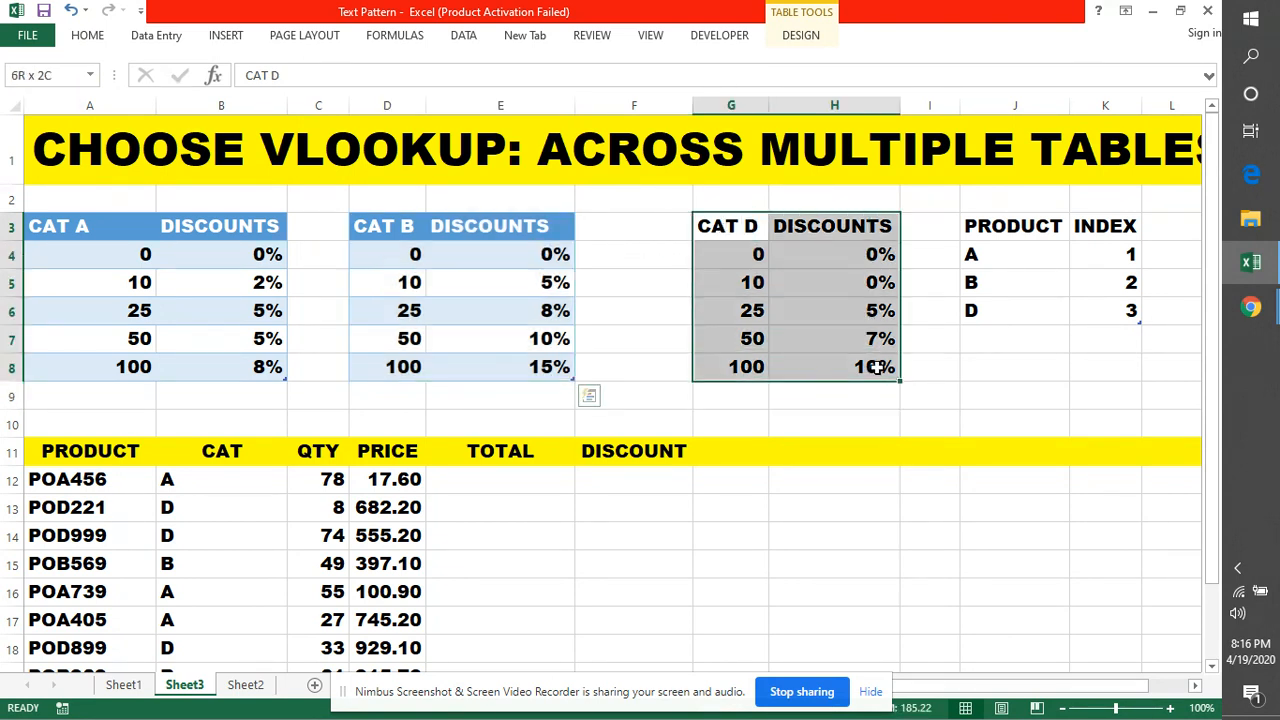
# Apply the blue Medium table style to the CAT D table G3:H8
pyautogui.click(812, 37)
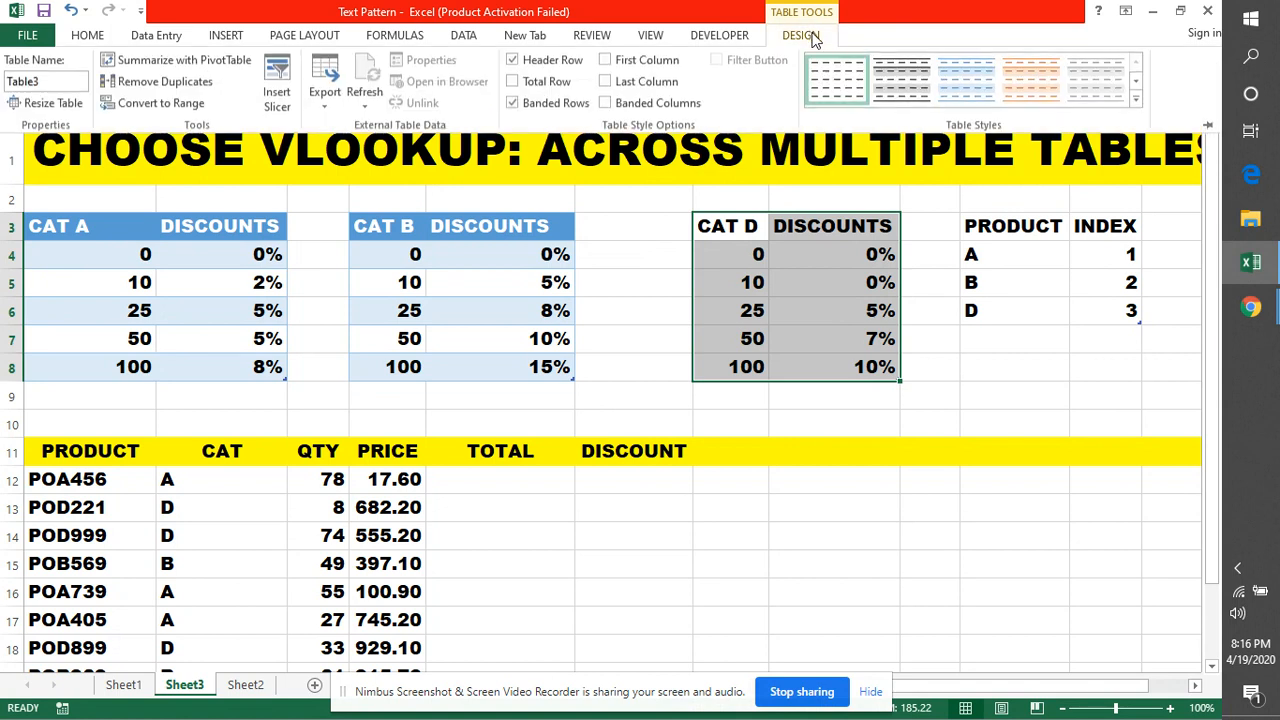
pyautogui.click(1136, 99)
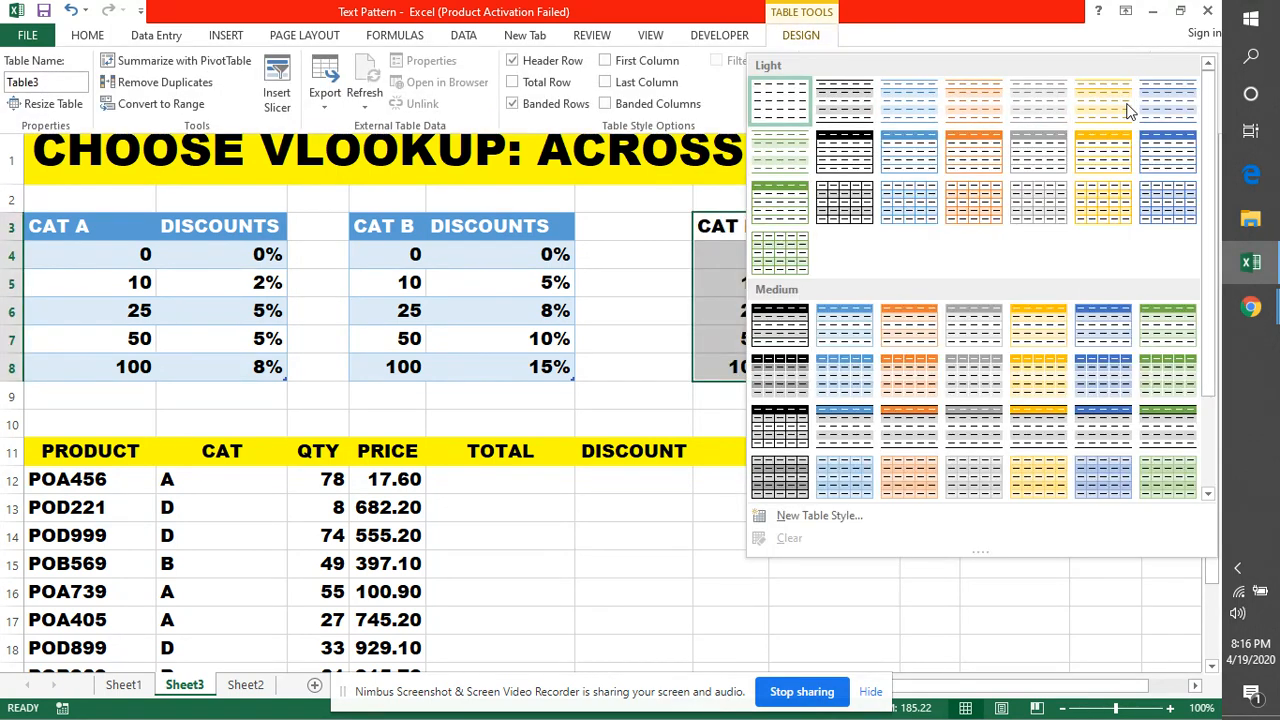
pyautogui.click(830, 312)
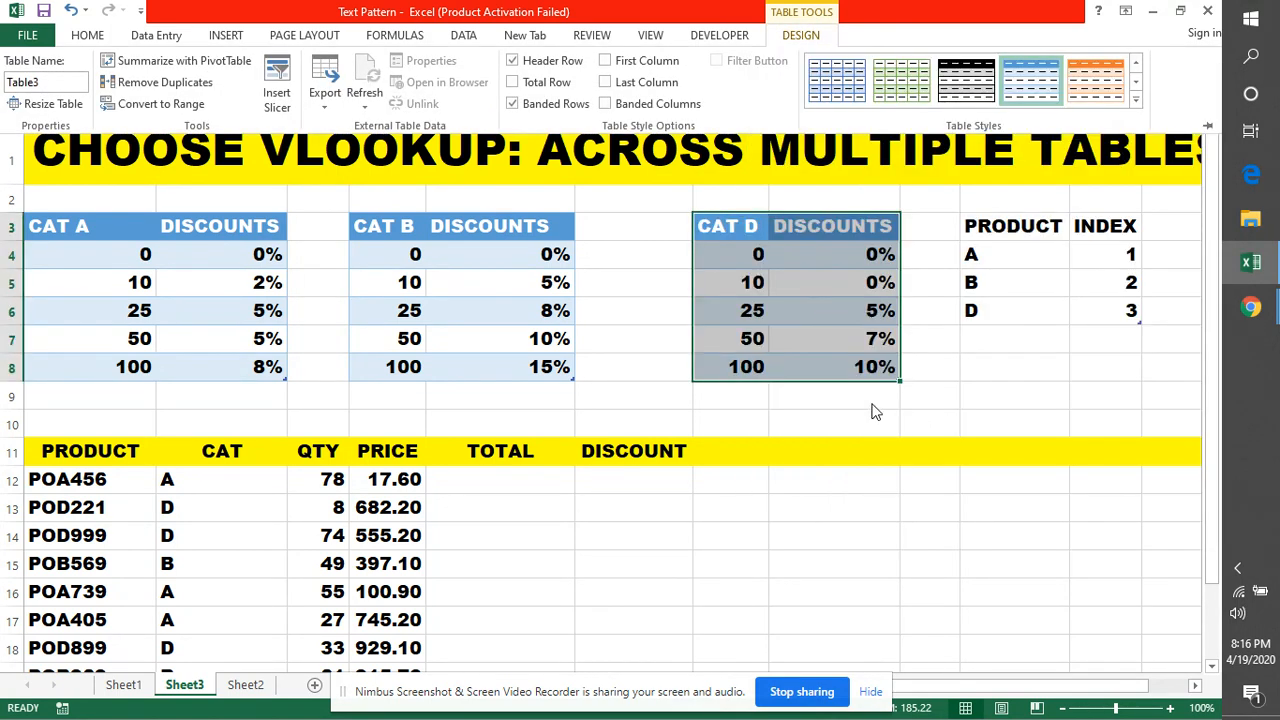
# Name the CAT D range CATD and check it in the defined names list
pyautogui.click(61, 75)
pyautogui.write('CATB')
pyautogui.press('Escape')
pyautogui.press('BackSpace')
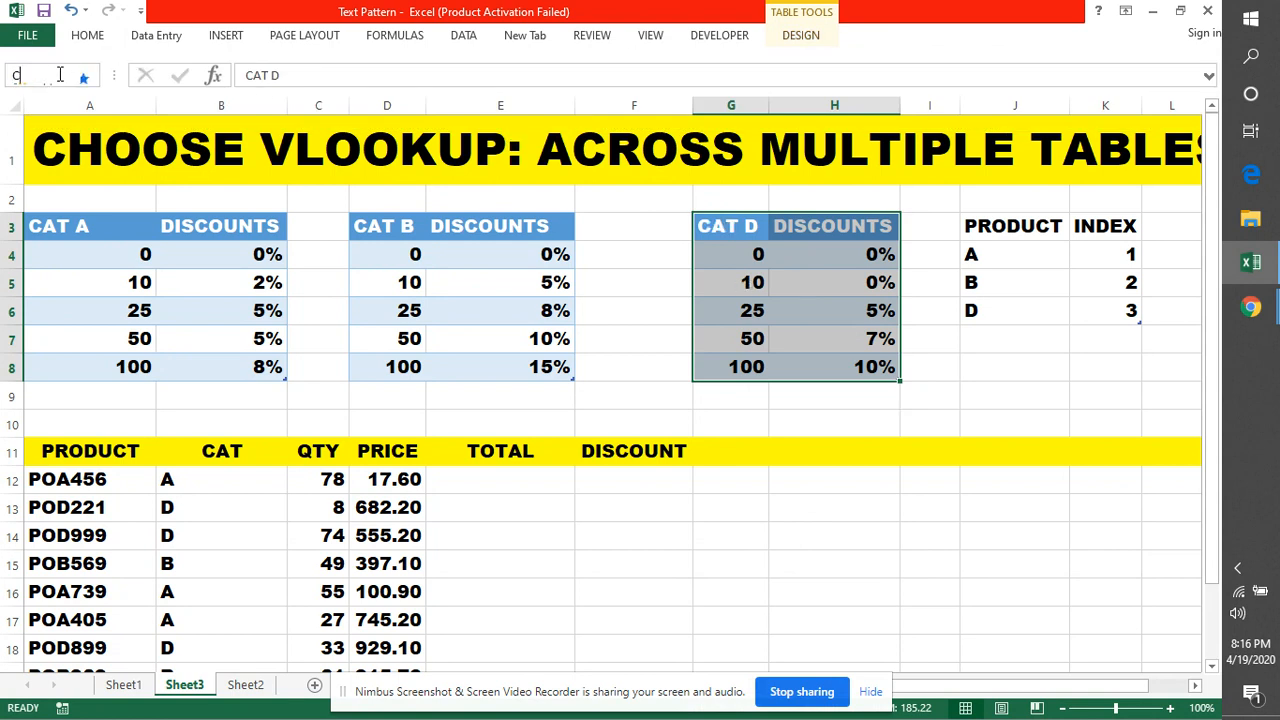
pyautogui.press('Return')
pyautogui.click(90, 76)
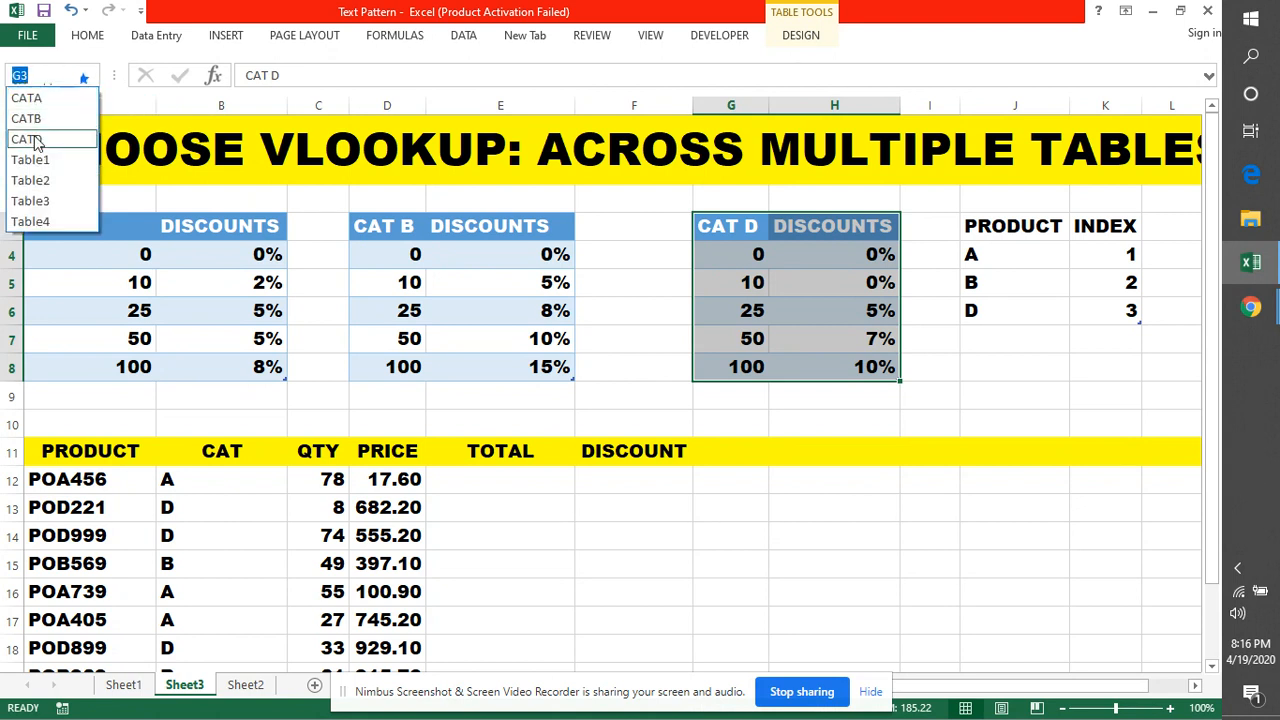
pyautogui.press('Escape')
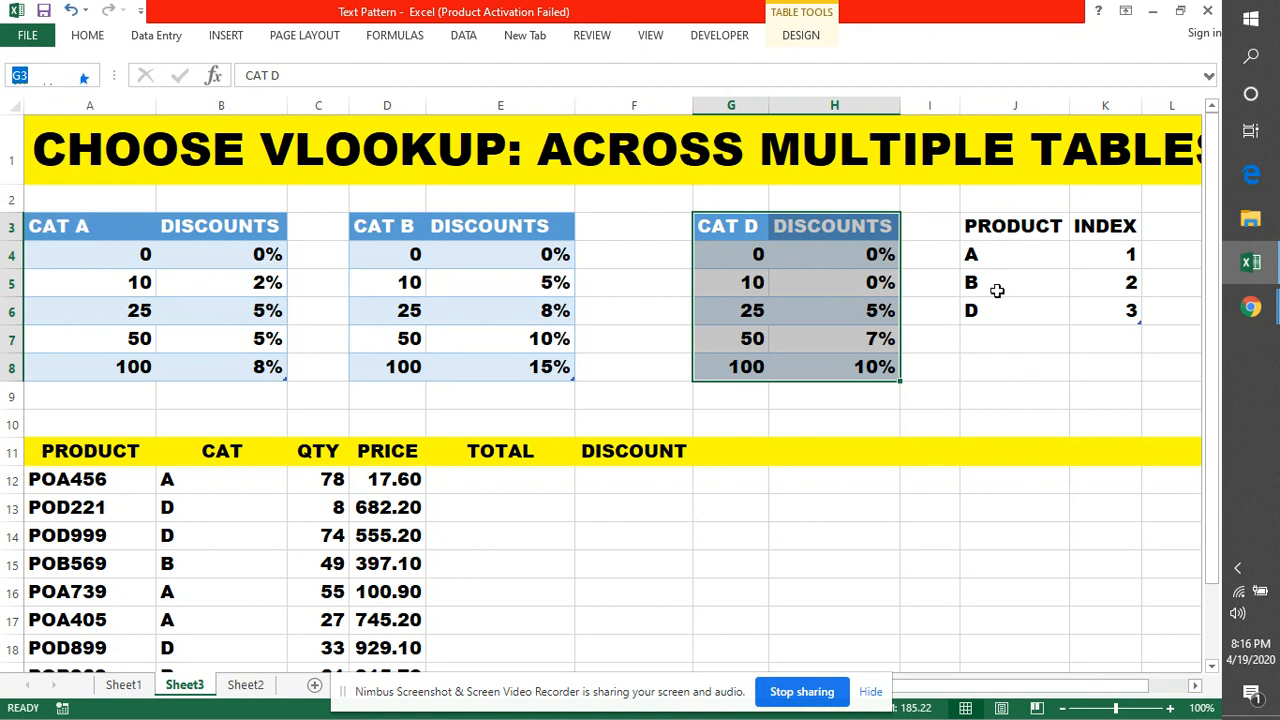
# Select the PRODUCT/INDEX table J3:K6
pyautogui.click(972, 227)
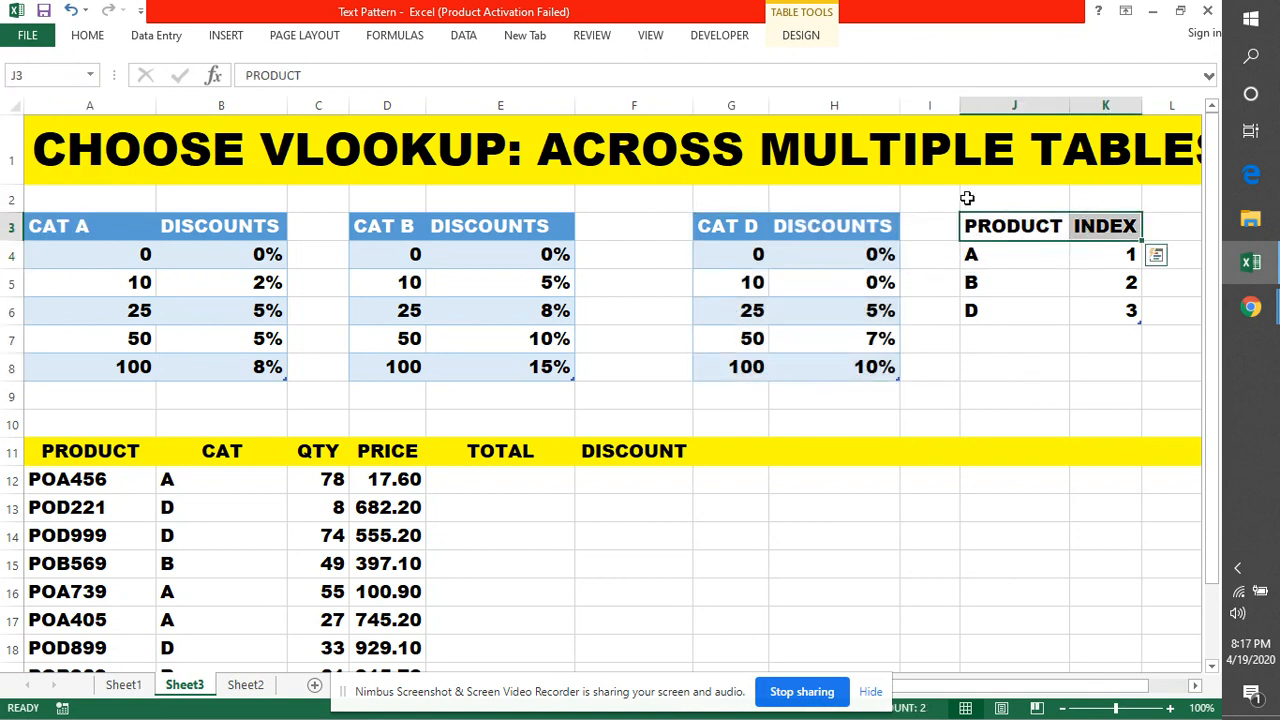
pyautogui.click(966, 196)
pyautogui.click(1000, 232)
pyautogui.keyDown('shift'); pyautogui.click(1109, 318); pyautogui.keyUp('shift')
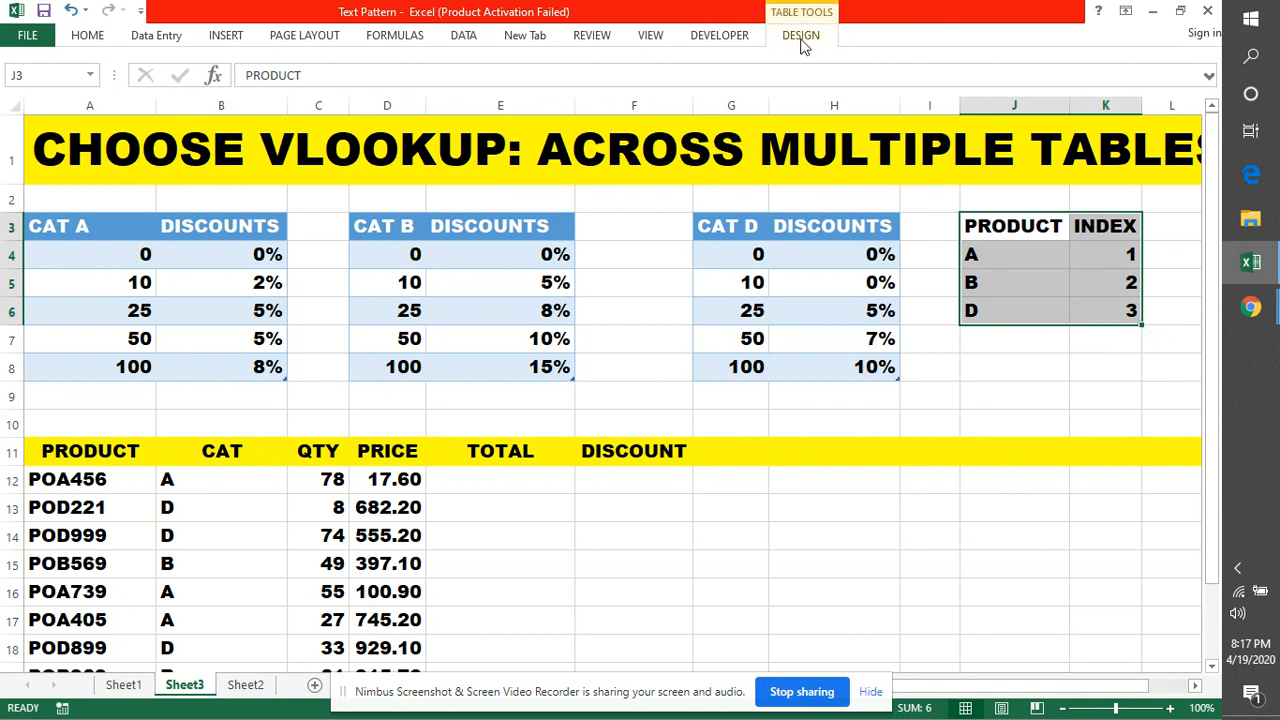
# Apply the blue Medium table style to the PRODUCT/INDEX table
pyautogui.click(802, 45)
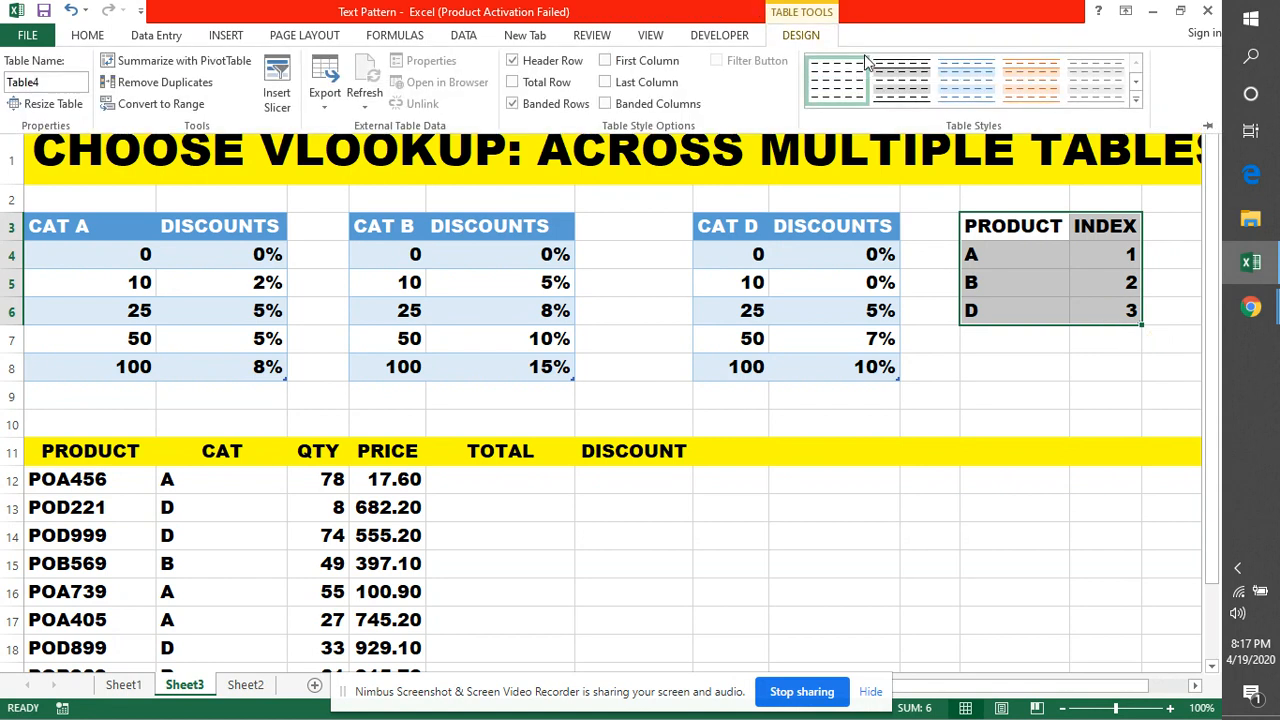
pyautogui.click(1135, 105)
pyautogui.click(846, 330)
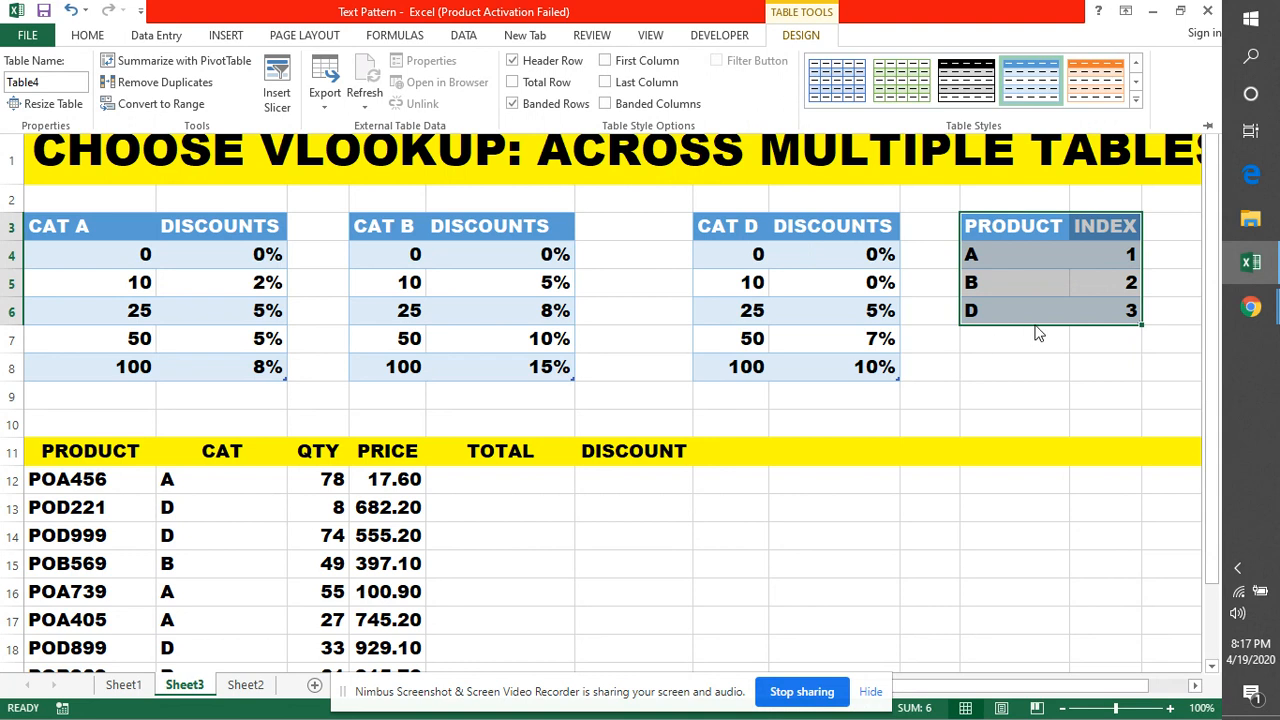
# Try renaming the table to INDEX and dismiss the duplicate-name warning
pyautogui.click(54, 80)
pyautogui.doubleClick(54, 80)
pyautogui.press('BackSpace')
pyautogui.write('INDEX')
pyautogui.press('Return')
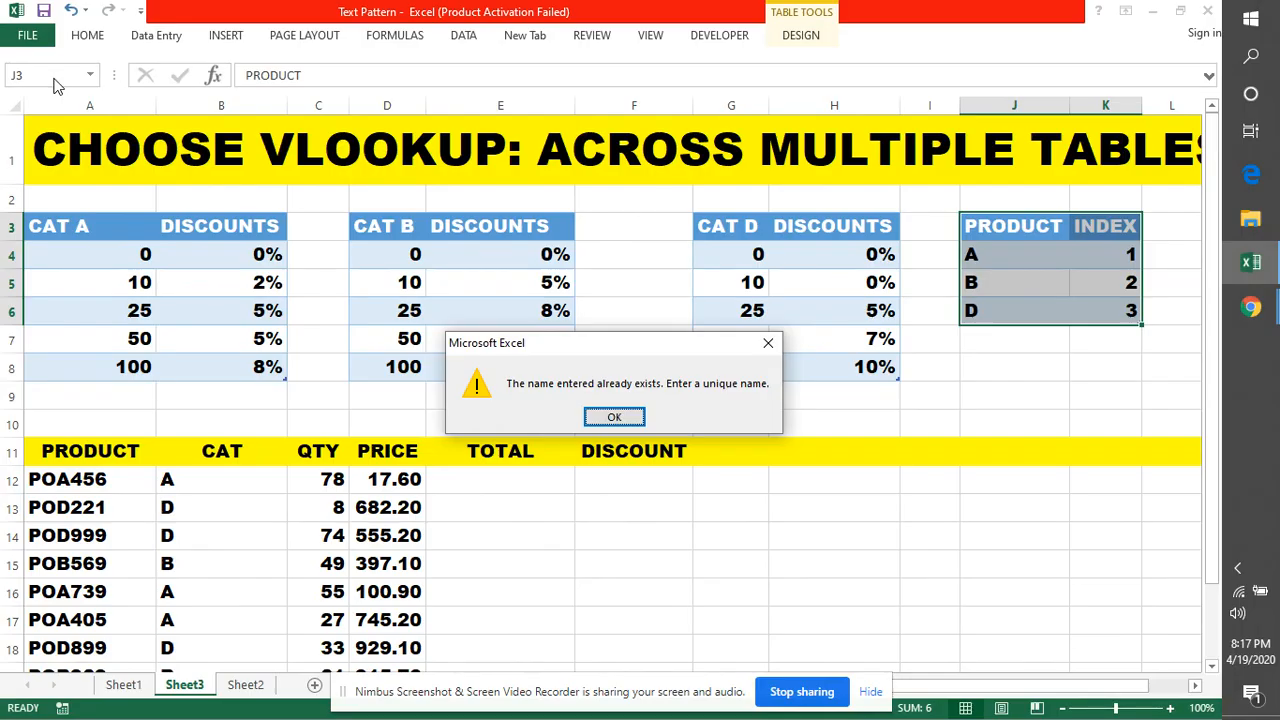
pyautogui.click(604, 416)
pyautogui.click(1034, 362)
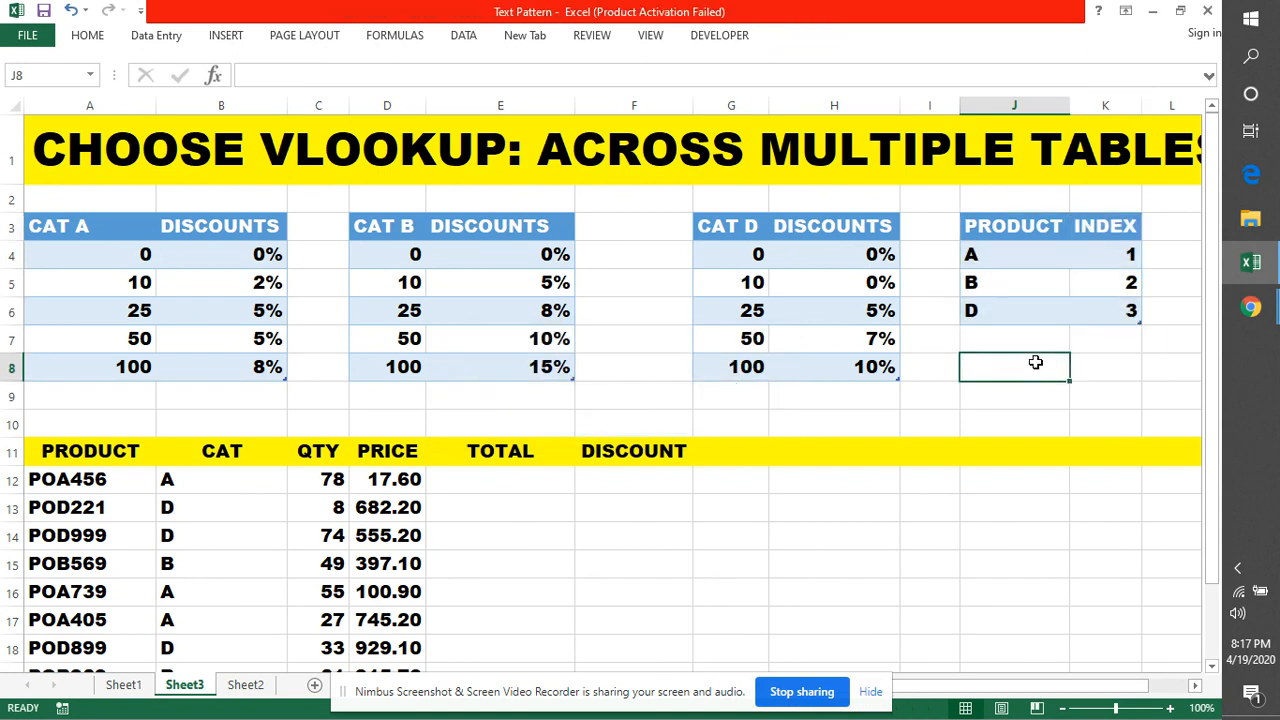
# Name the range J3:K6 as INDEX1 and verify it in the names list
pyautogui.click(90, 75)
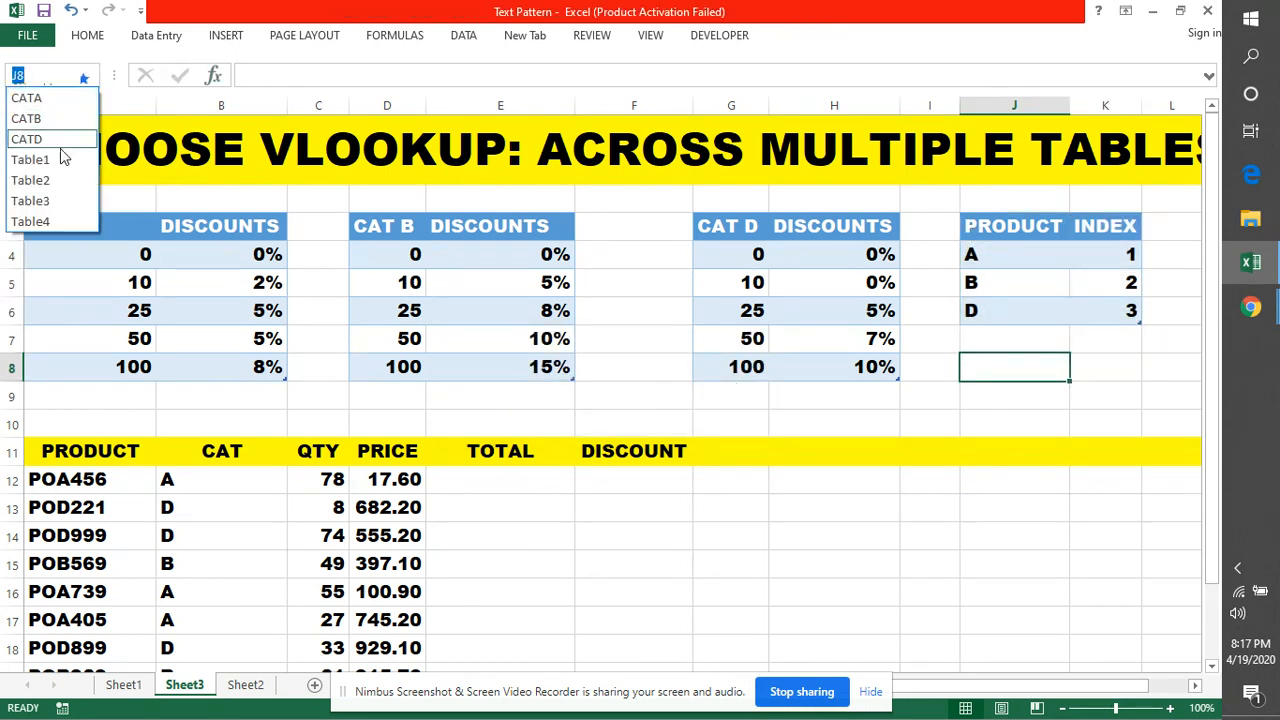
pyautogui.click(998, 228)
pyautogui.moveTo(998, 228); pyautogui.dragTo(1094, 310)
pyautogui.click(46, 77)
pyautogui.press('BackSpace')
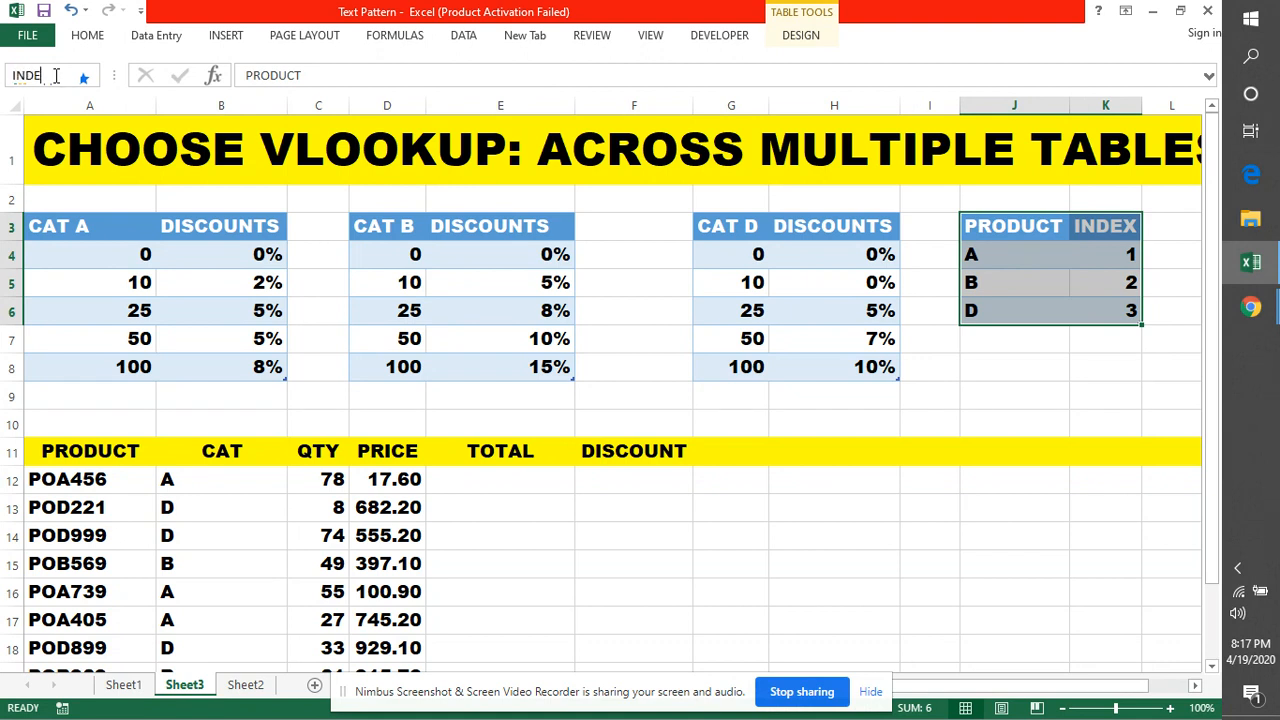
pyautogui.press('Escape')
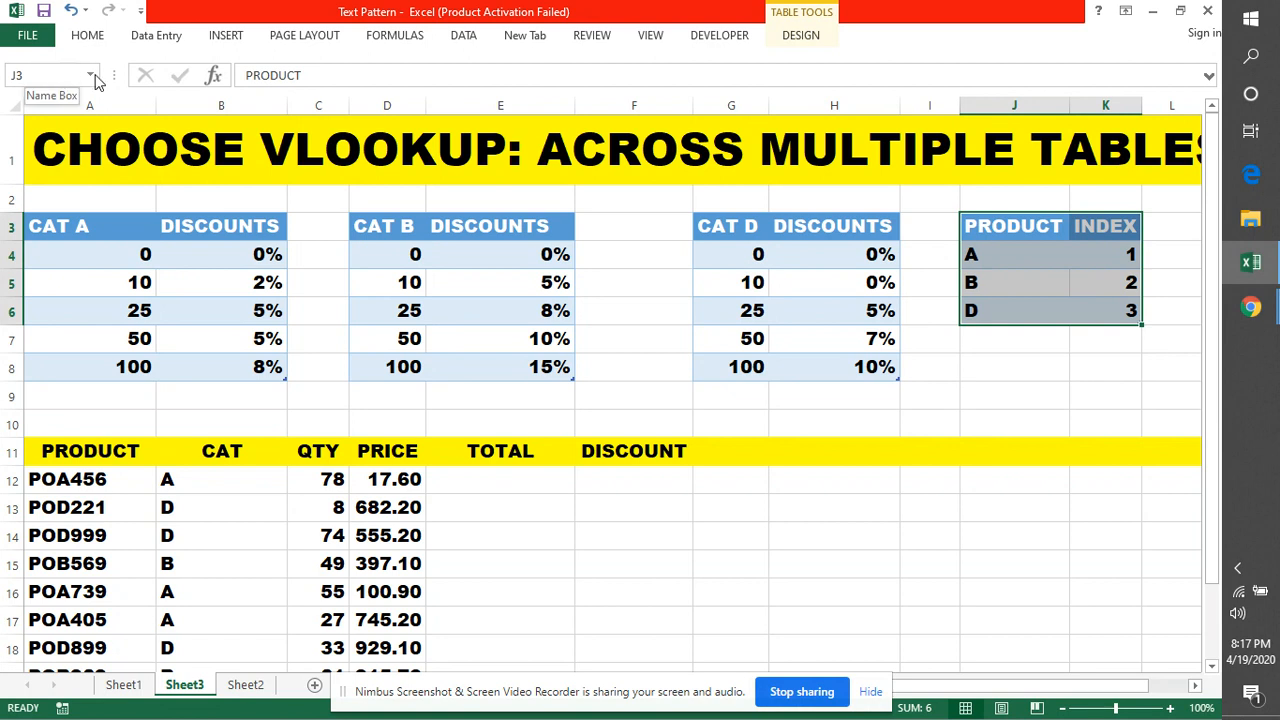
pyautogui.click(91, 76)
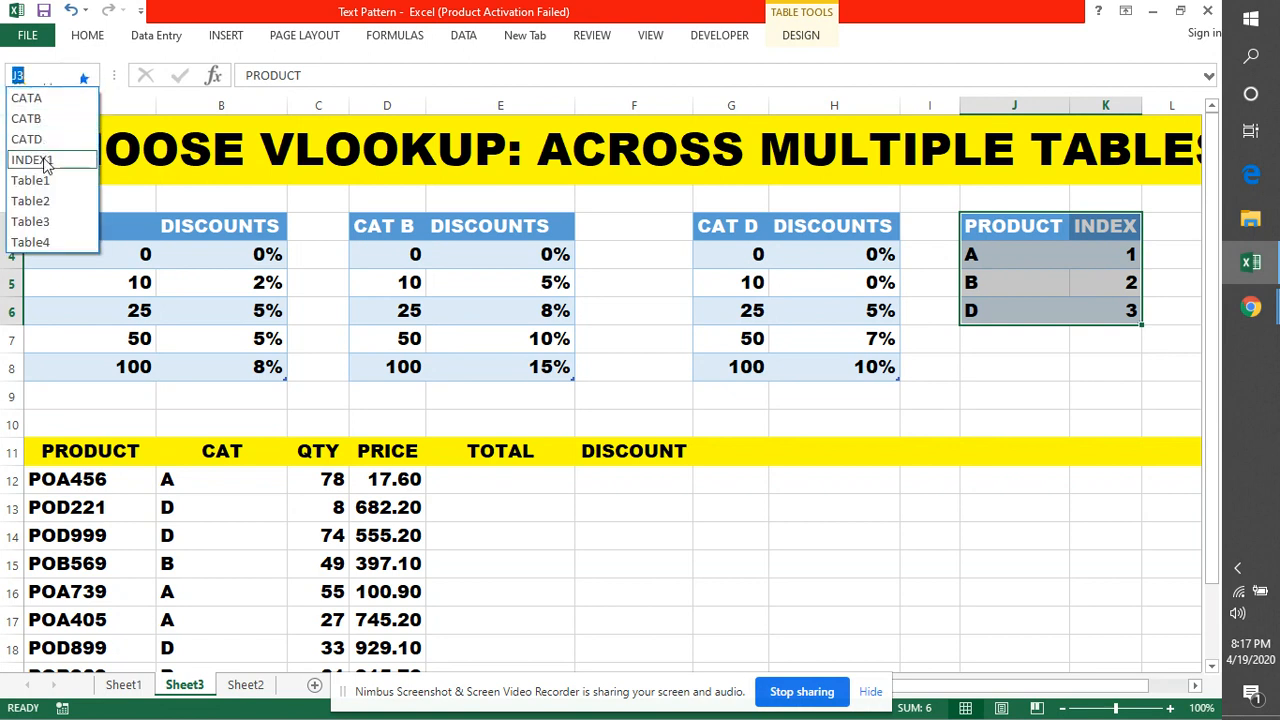
pyautogui.click(1026, 397)
pyautogui.click(1026, 397)
pyautogui.scroll(-1, 793, 437)
pyautogui.scroll(-1, 793, 437)
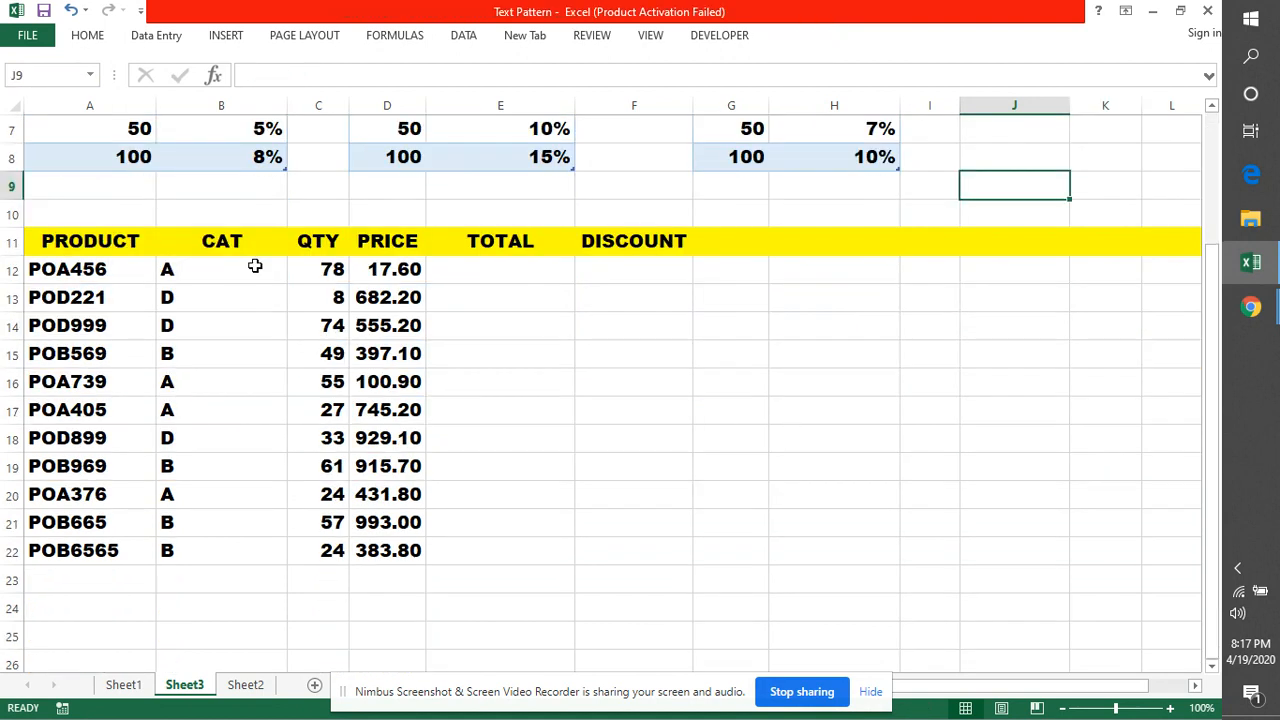
# Enter =C12*D12 in E12 and fill the total down to E22
pyautogui.click(463, 270)
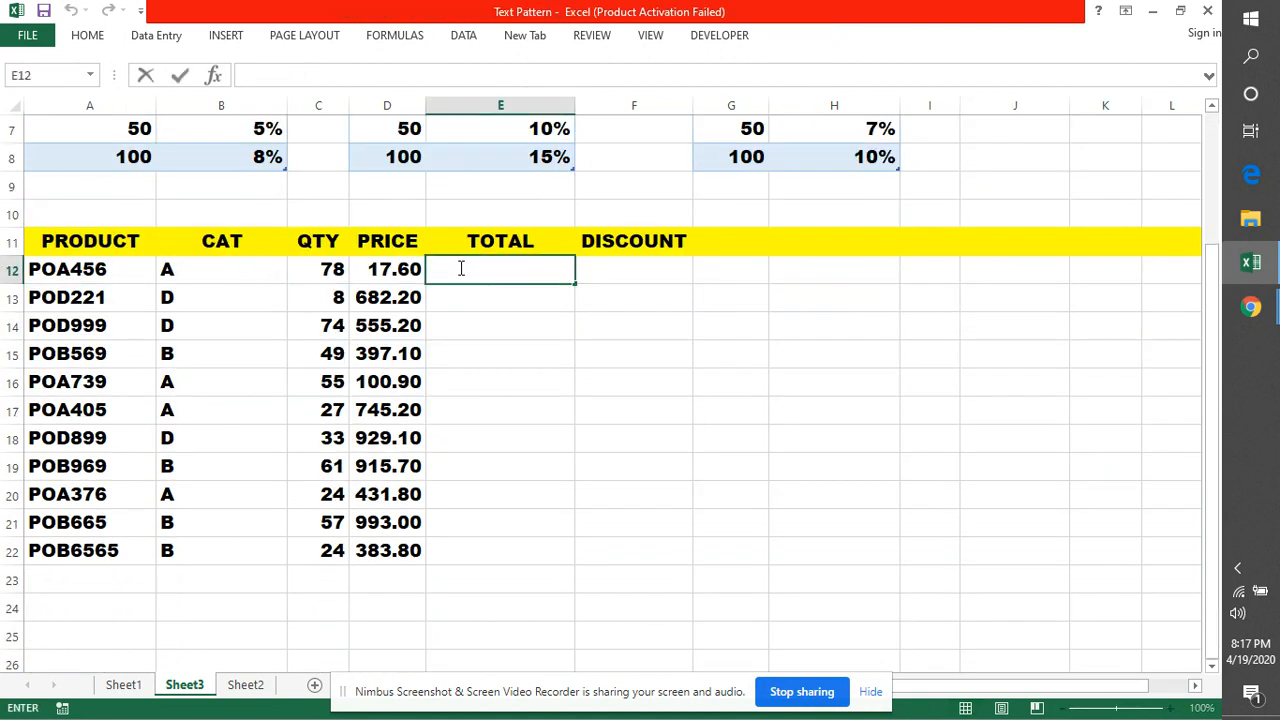
pyautogui.write('=')
pyautogui.click(322, 270)
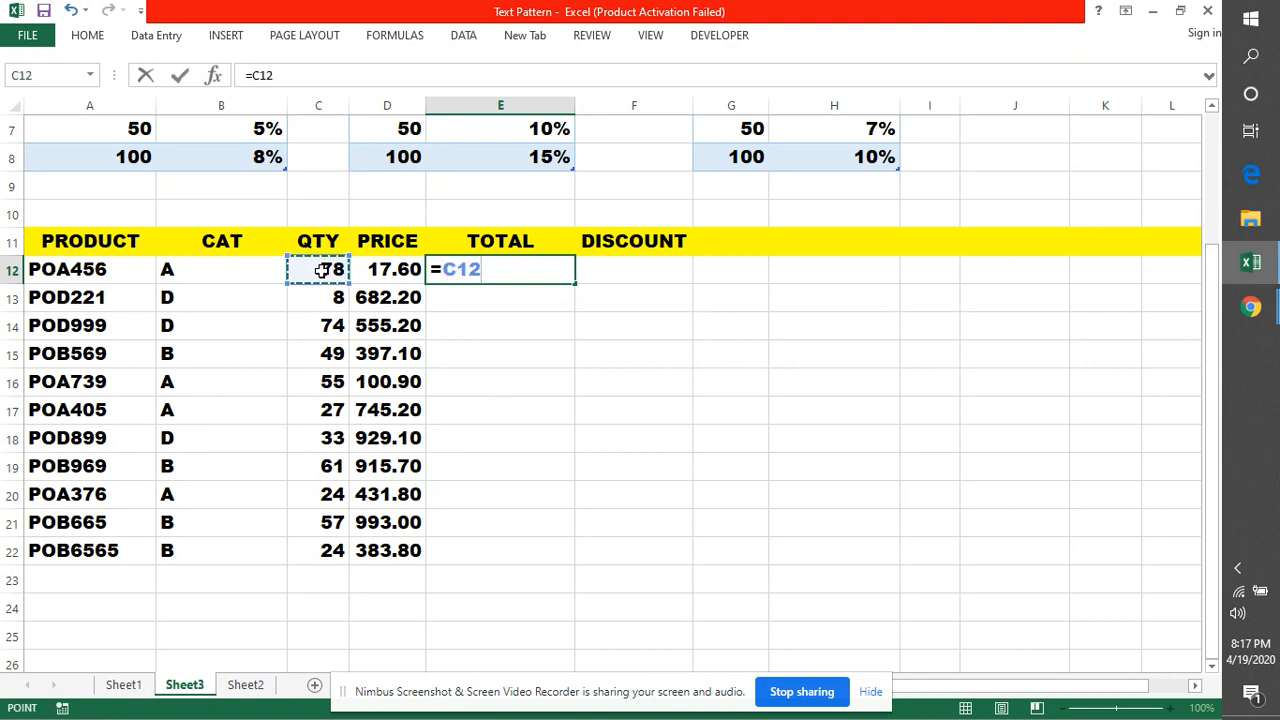
pyautogui.write('*')
pyautogui.click(400, 270)
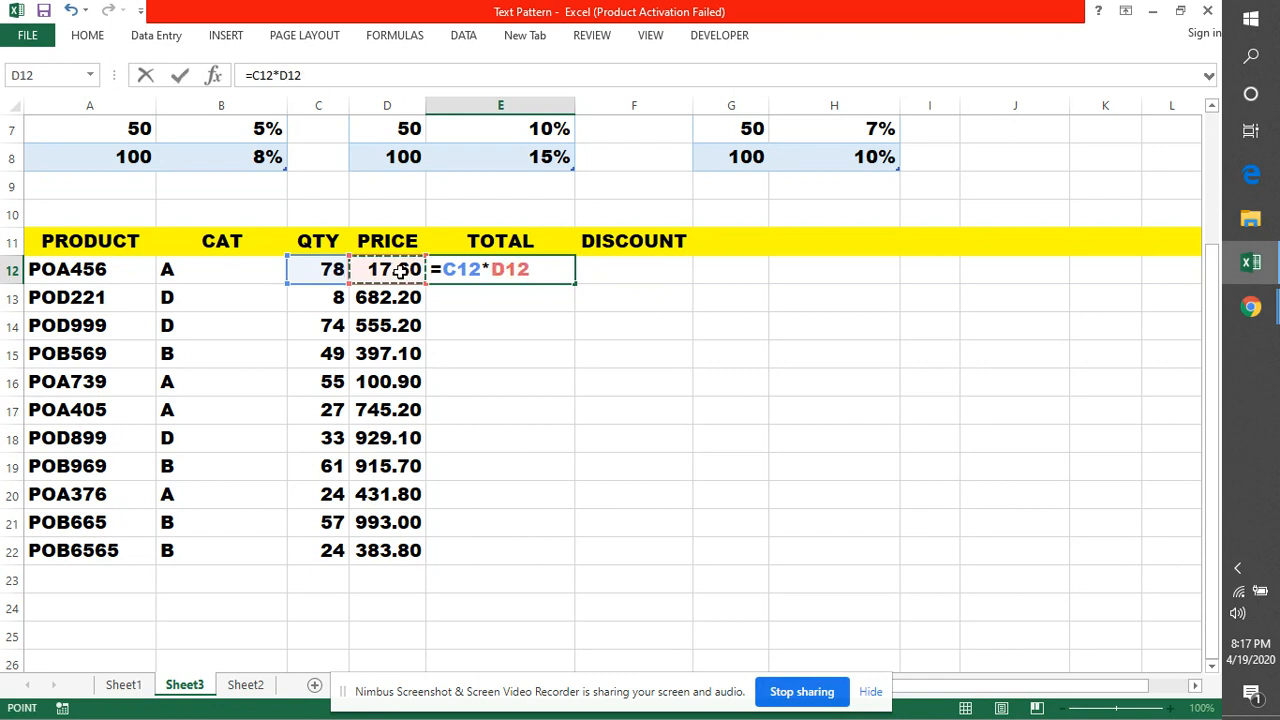
pyautogui.press('Return')
pyautogui.click(549, 268)
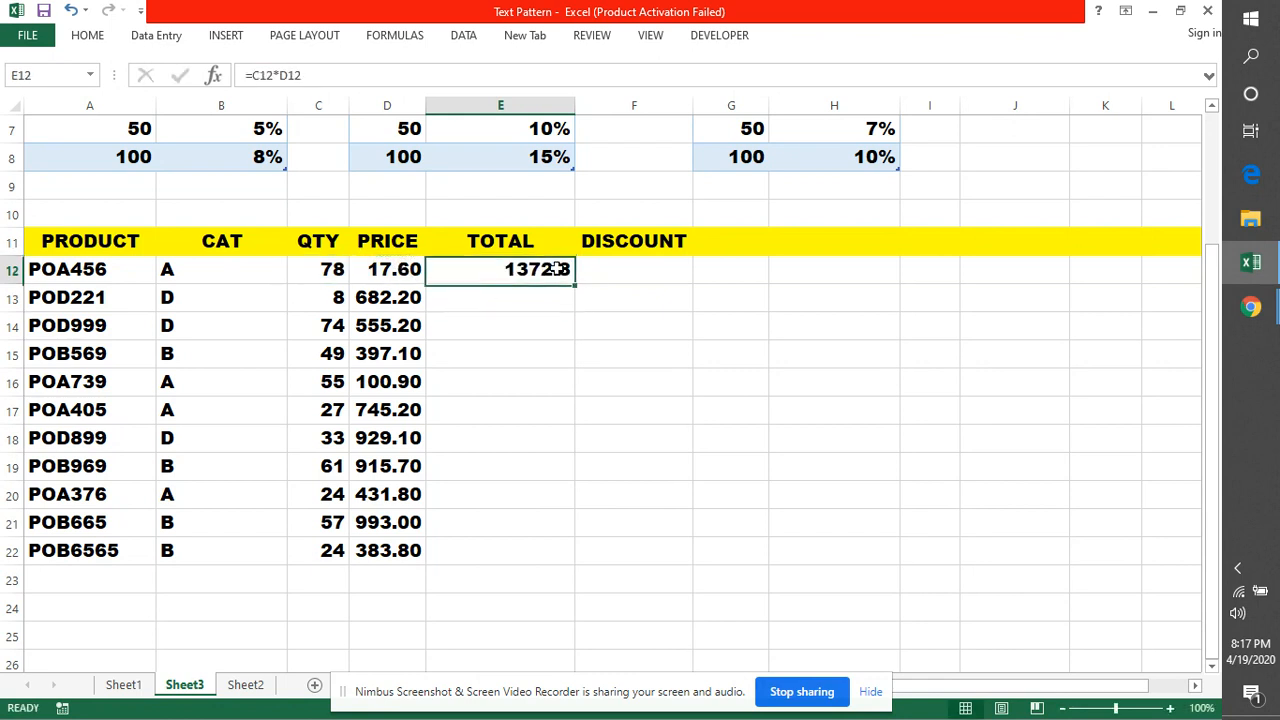
pyautogui.doubleClick(576, 285)
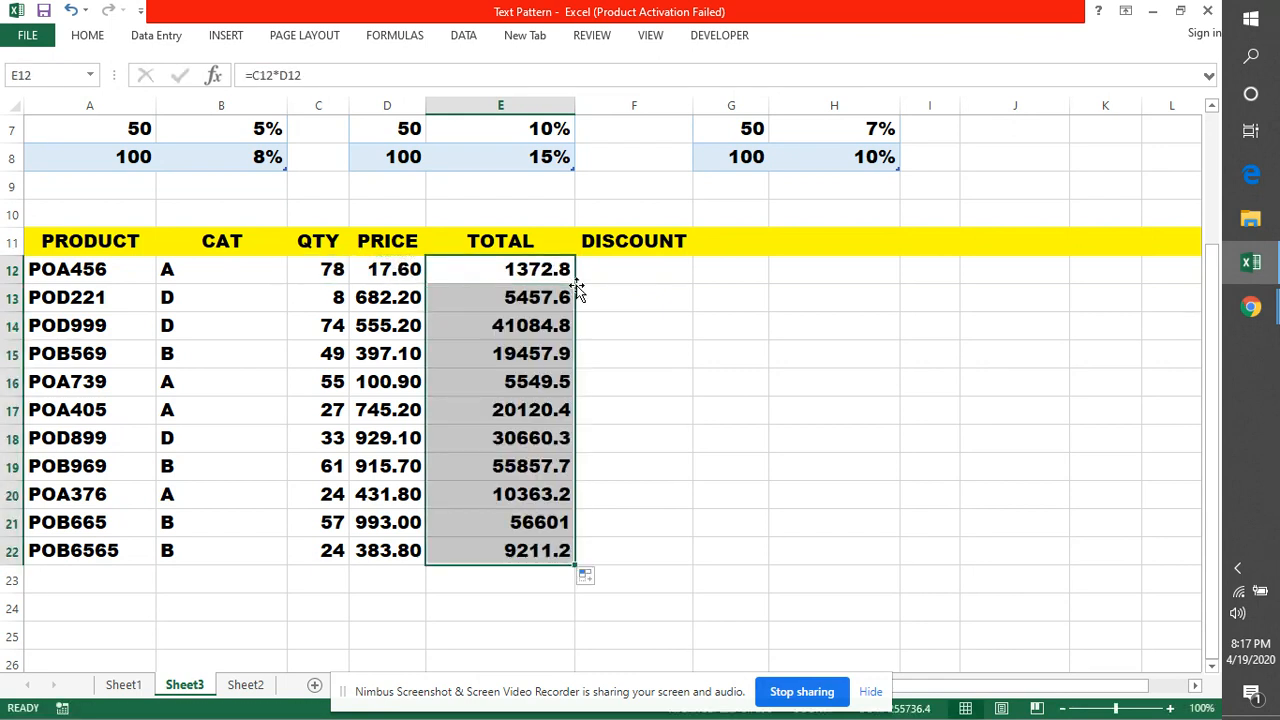
pyautogui.doubleClick(617, 270)
# Begin F12's formula as =CHOOSE(VLOOKUP(B12, removing a stray 1 along the way
pyautogui.write('=CHOO')
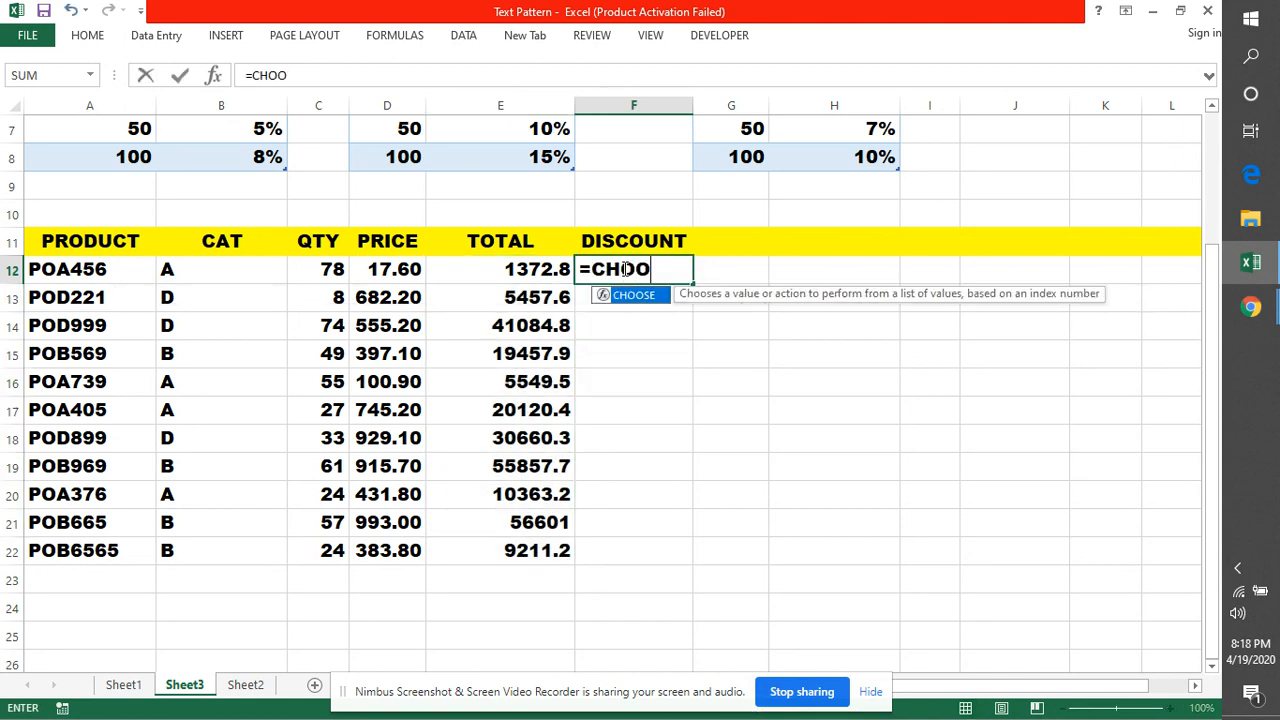
pyautogui.press('Tab')
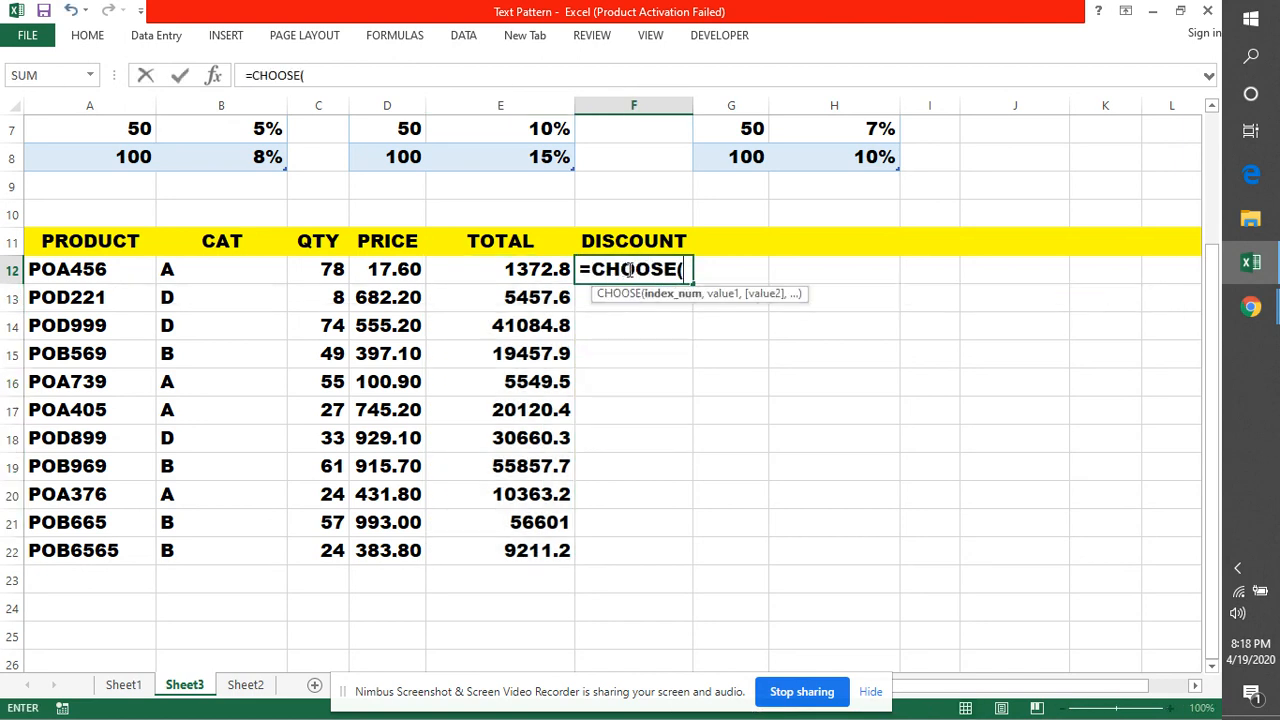
pyautogui.write('1')
pyautogui.press('F2')
pyautogui.press('Left')
pyautogui.press('Delete')
pyautogui.write('VLOOK')
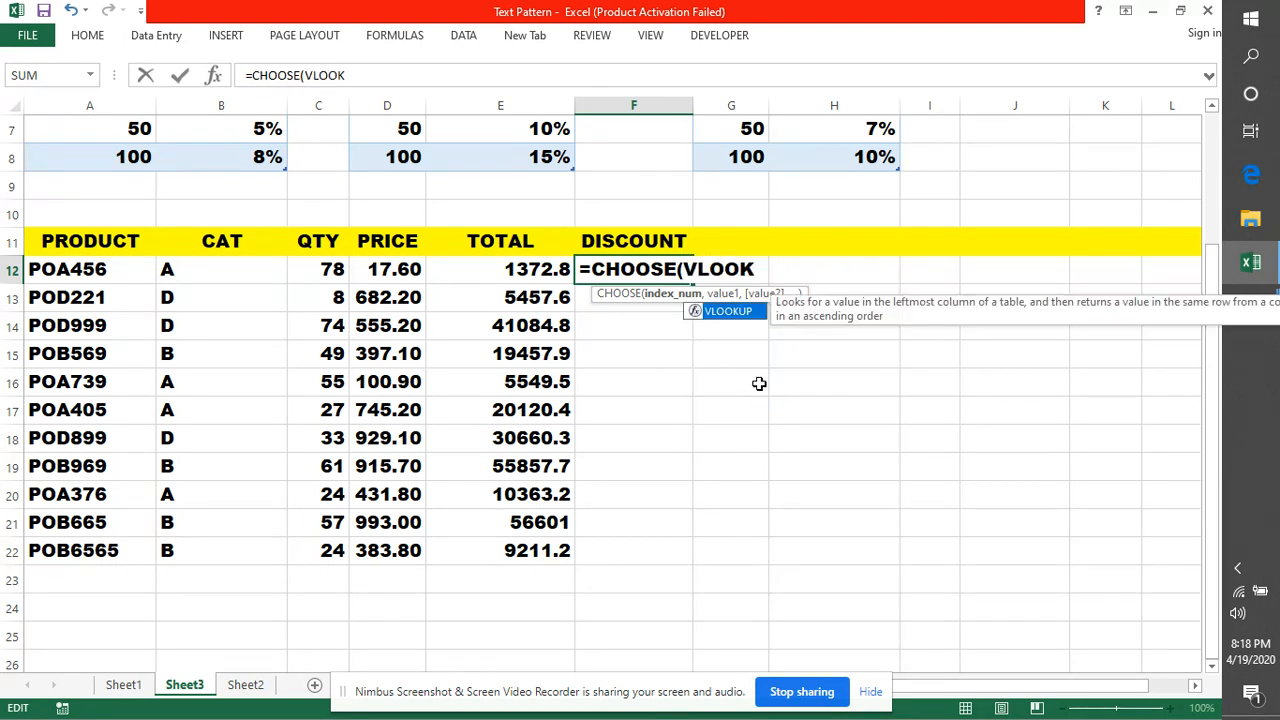
pyautogui.press('Tab')
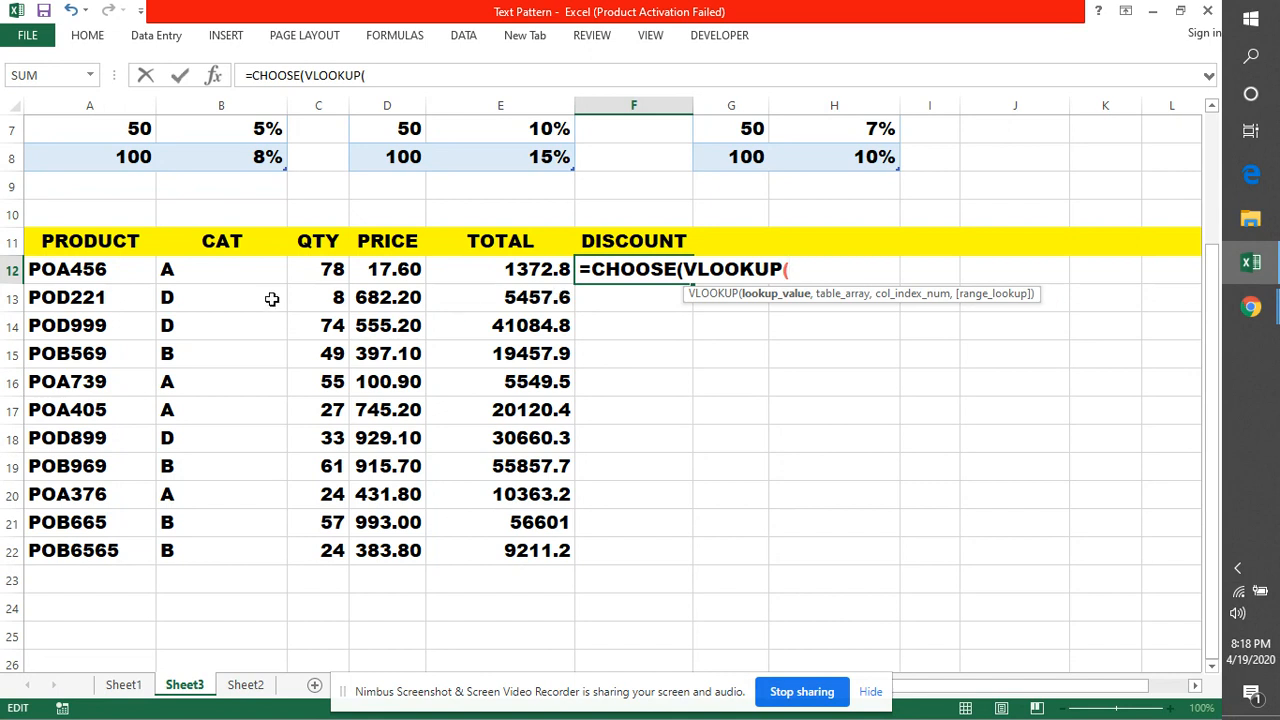
pyautogui.click(242, 270)
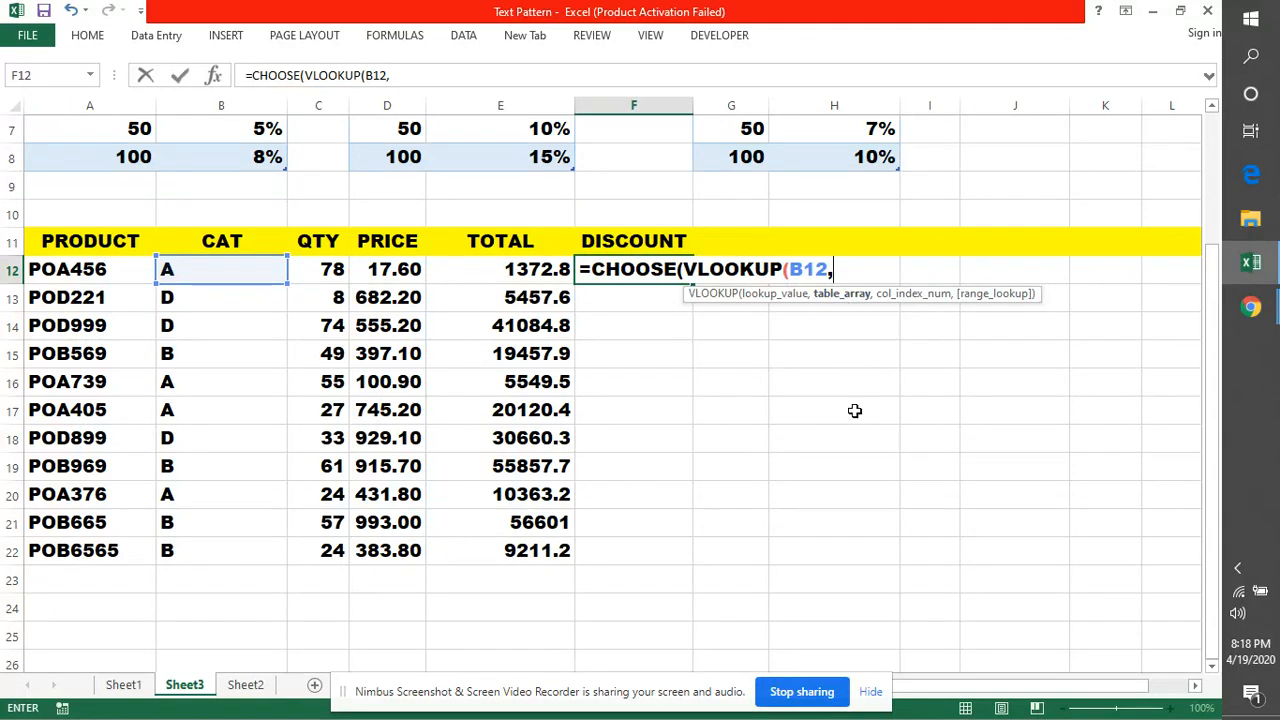
pyautogui.scroll(1, 855, 410)
pyautogui.scroll(1, 990, 254)
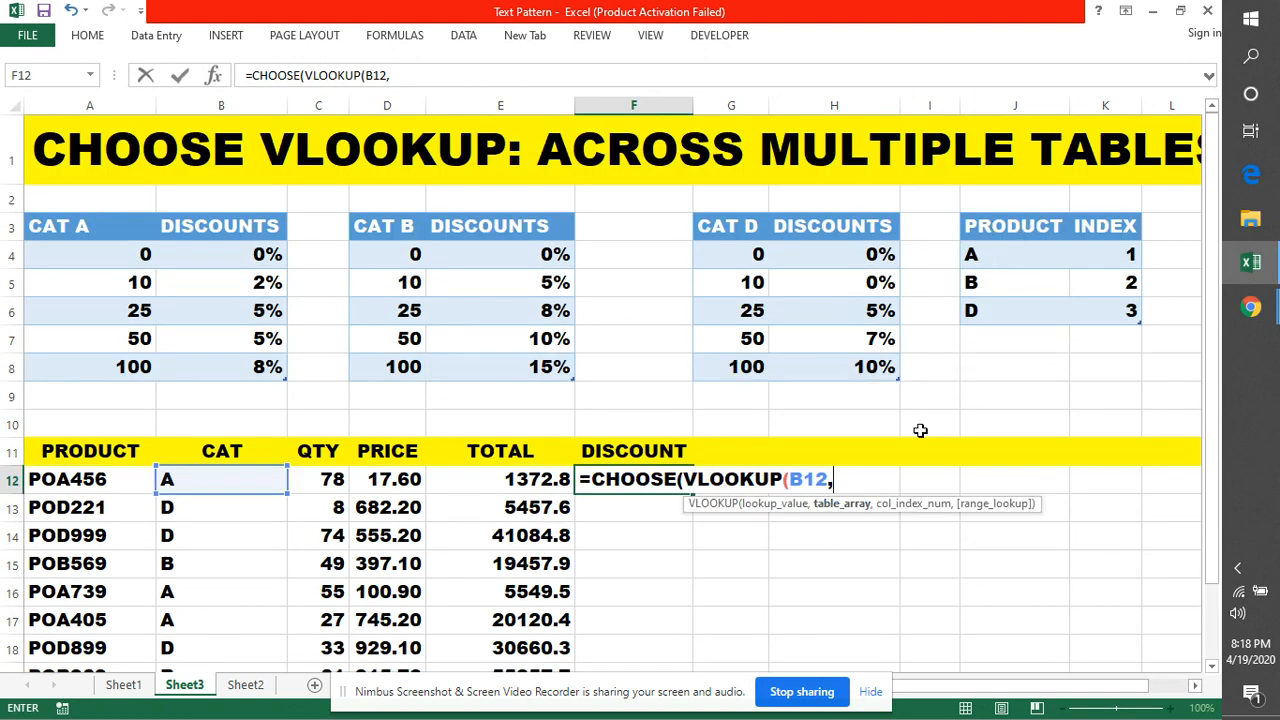
# Continue the F12 formula with INDEX1,2,0), and start the next VLOOKUP
pyautogui.write('INDEX1')
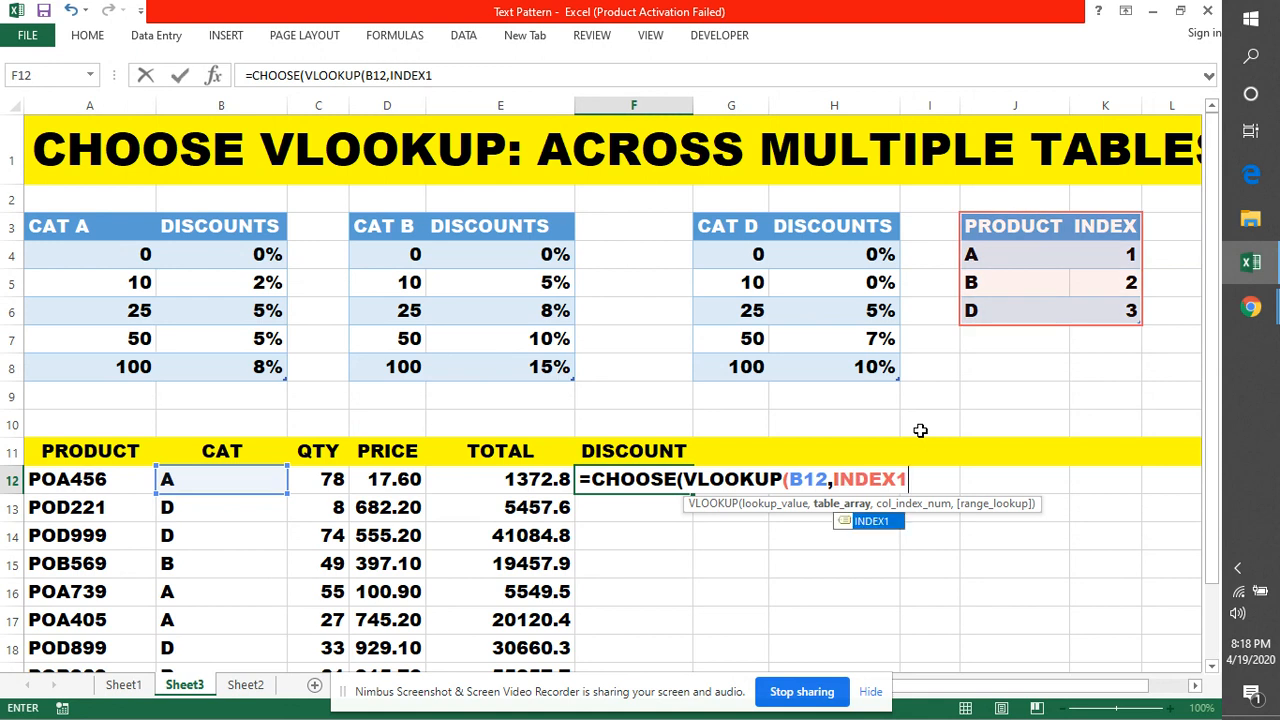
pyautogui.write(',2')
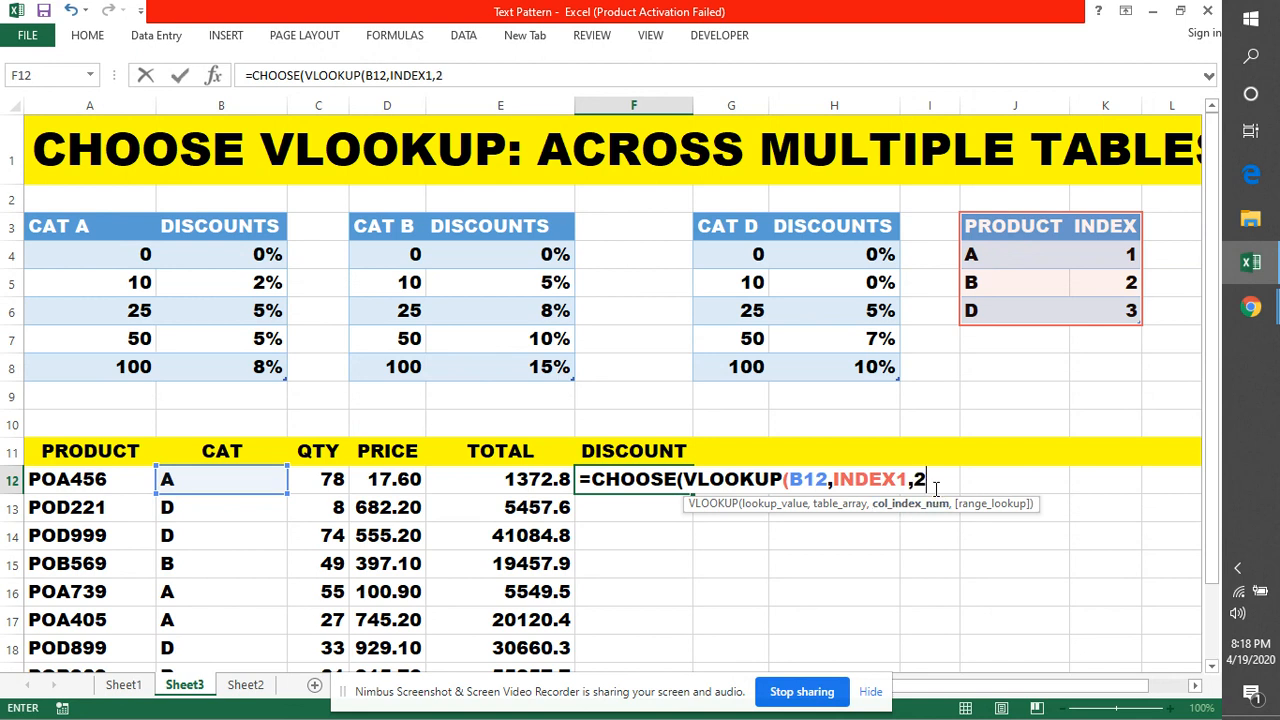
pyautogui.write(',0')
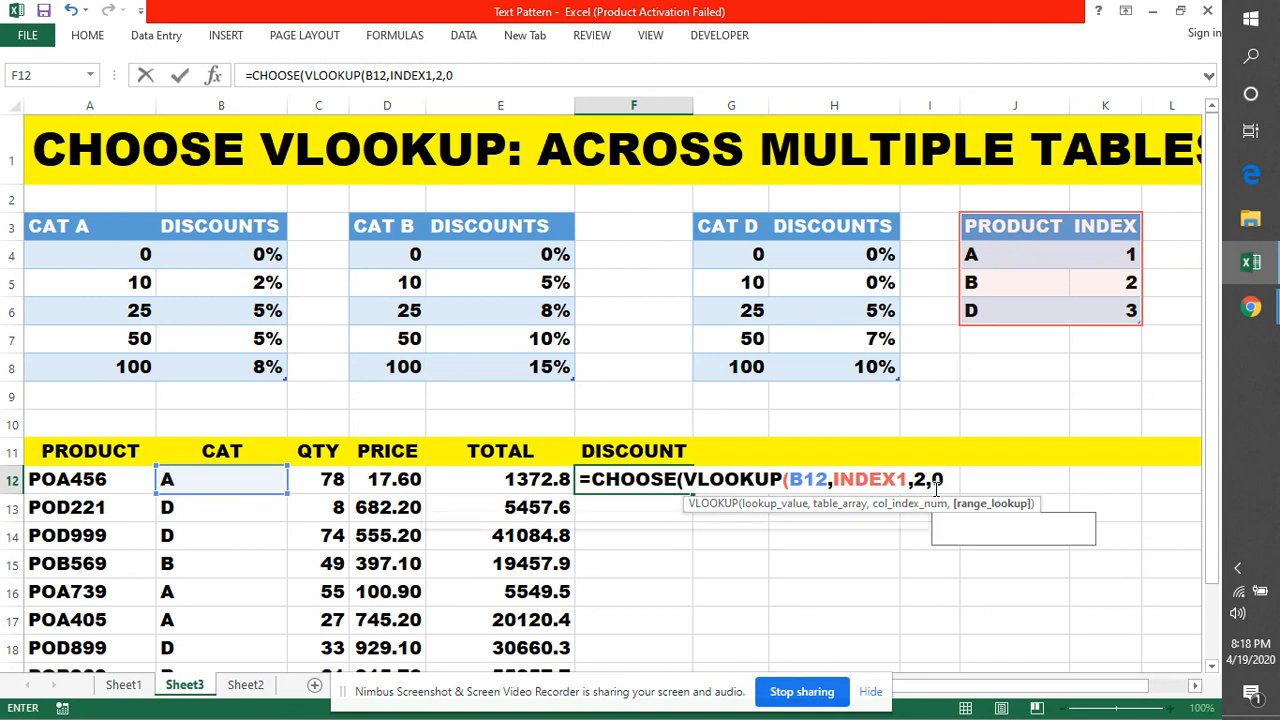
pyautogui.write(')')
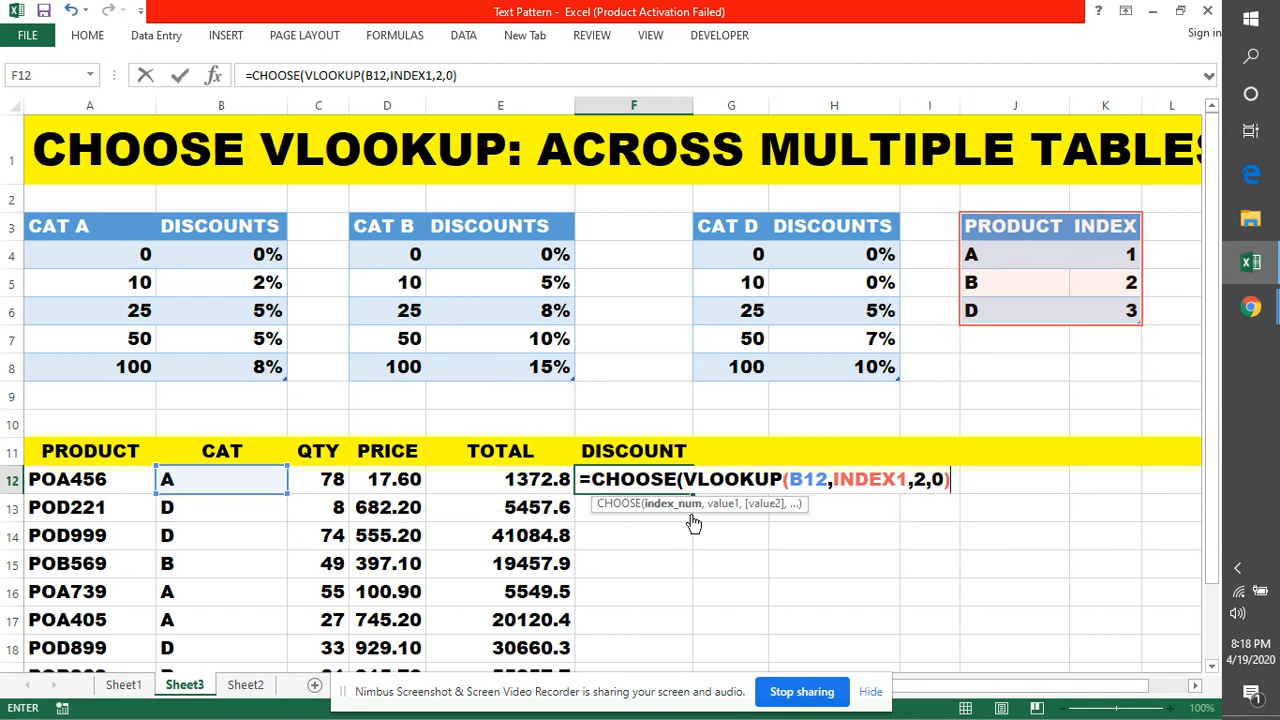
pyautogui.write(',')
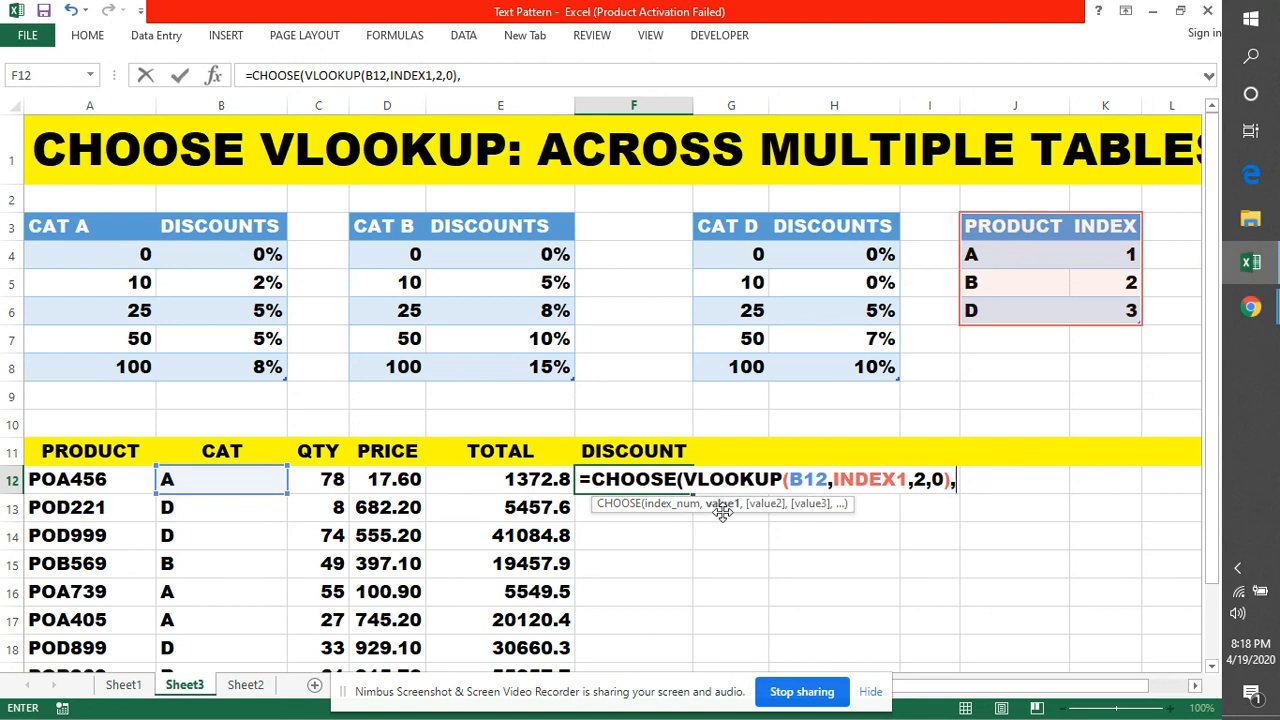
pyautogui.write('VLOO')
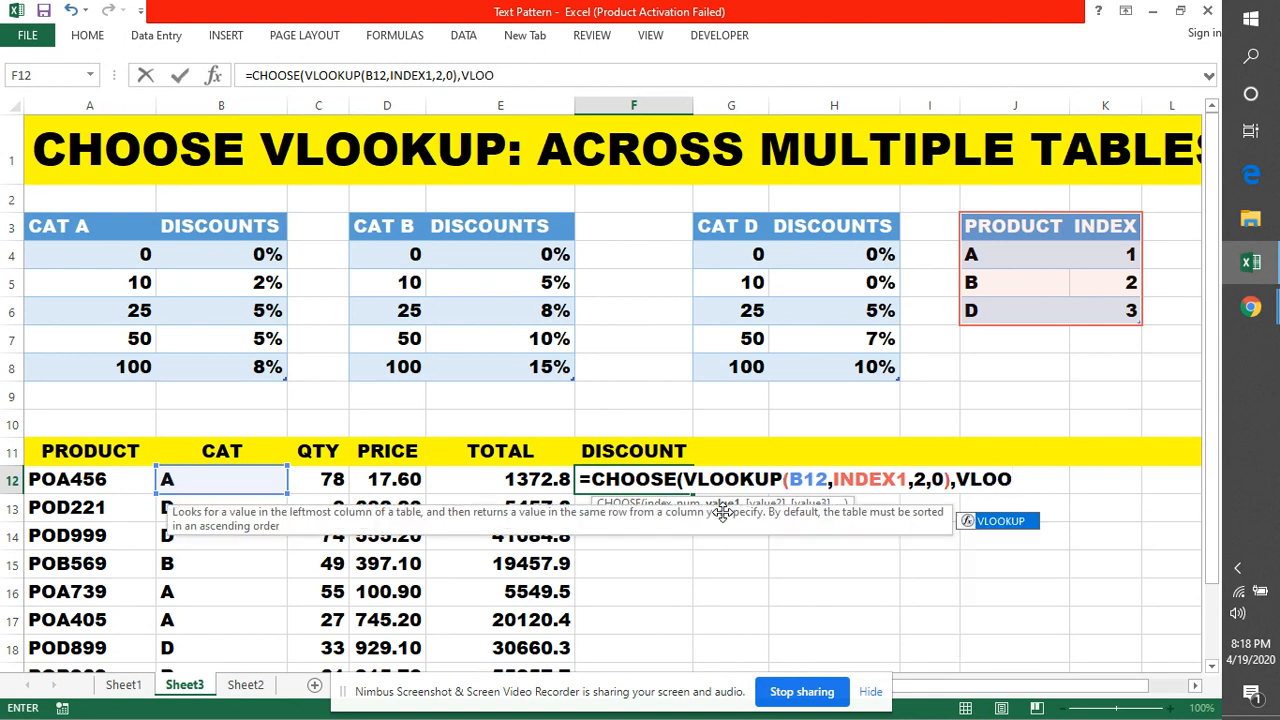
# Add VLOOKUP(C12,CATA,2) three times as the CHOOSE options, comma-separated
pyautogui.press('Tab')
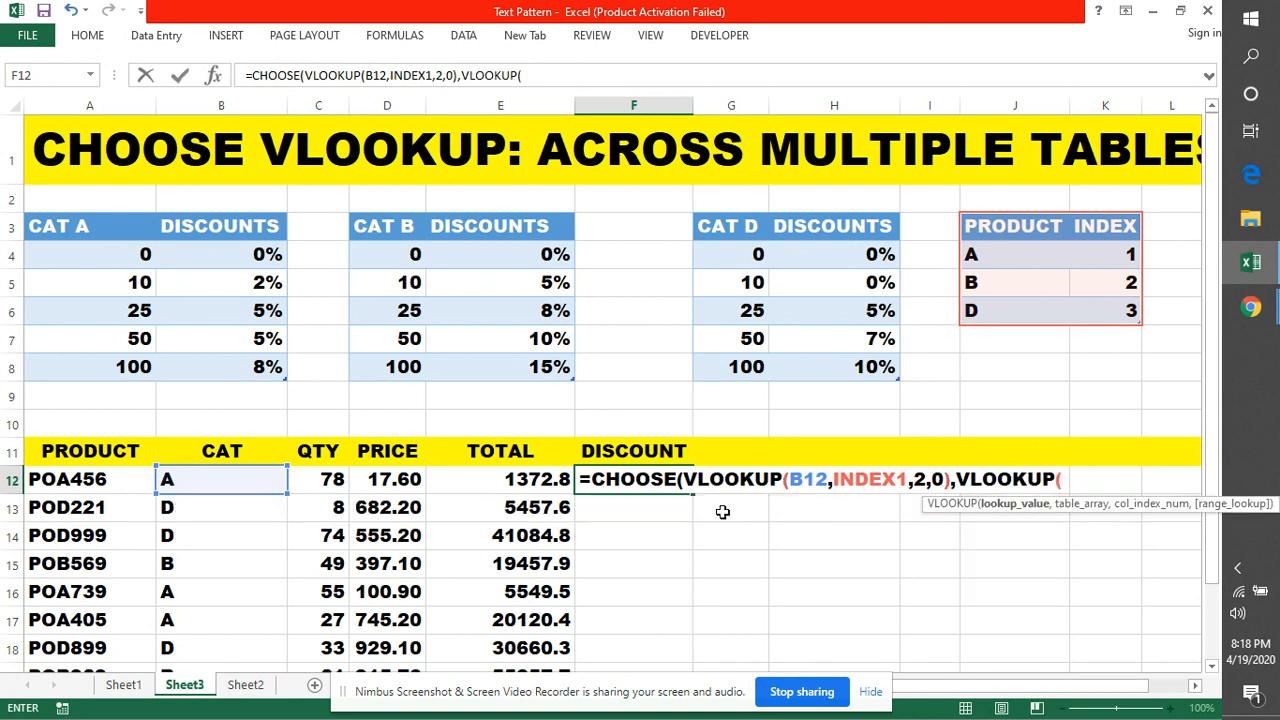
pyautogui.click(316, 481)
pyautogui.write(',')
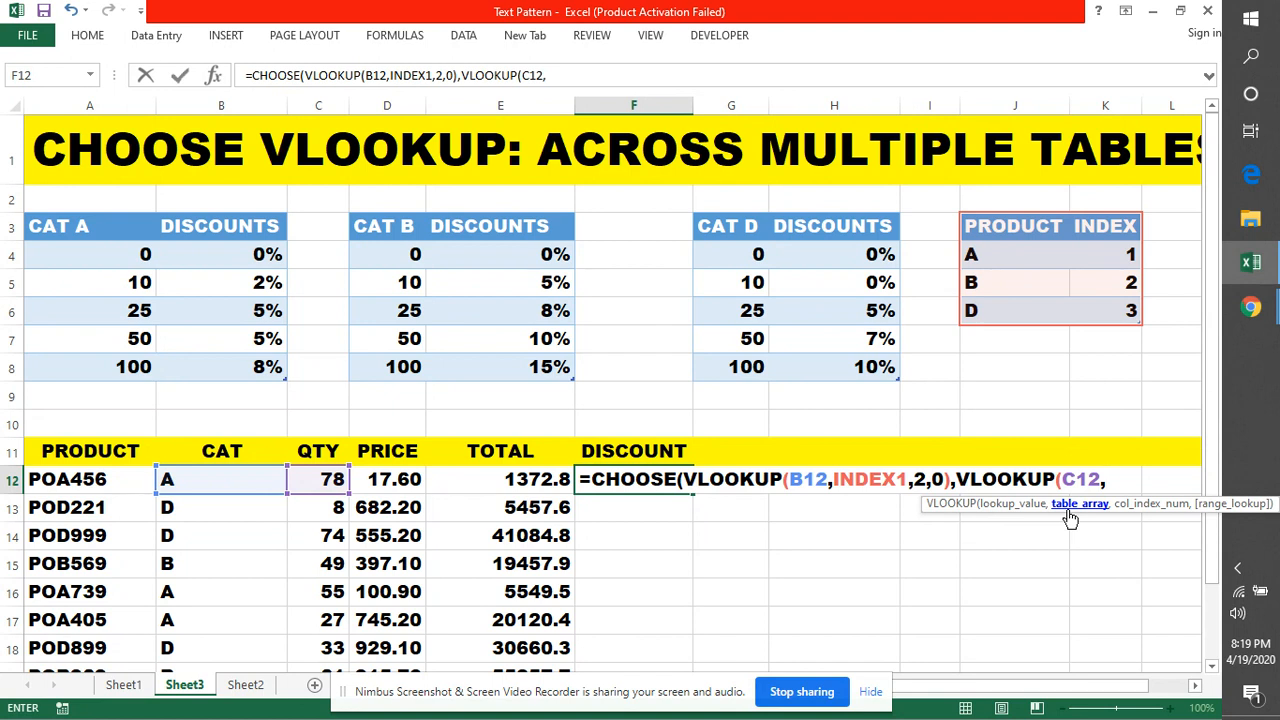
pyautogui.write('CAT')
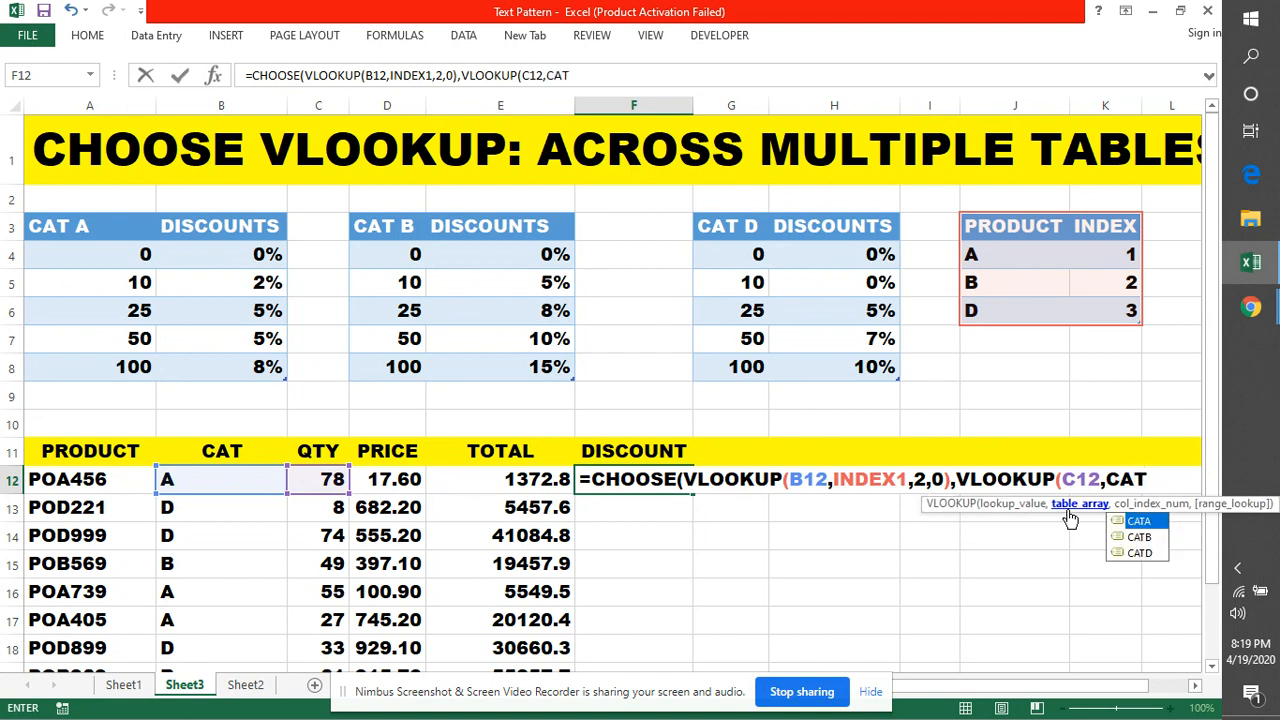
pyautogui.write('A')
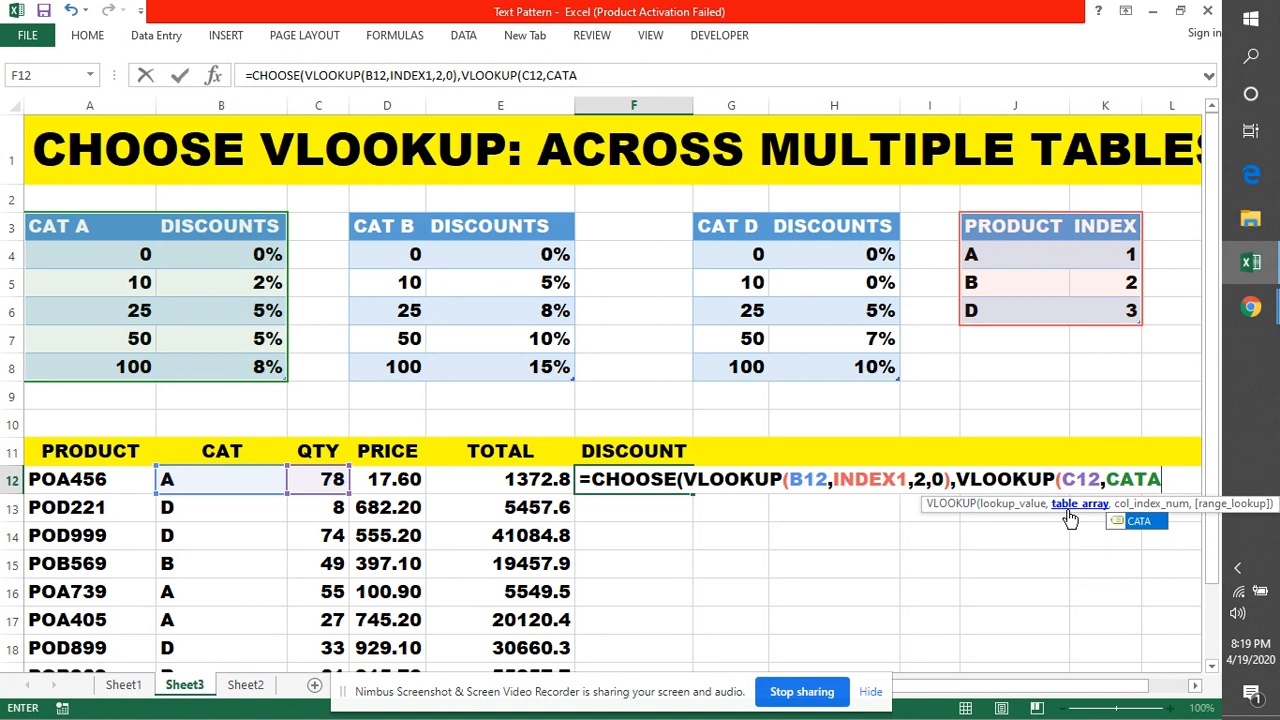
pyautogui.write(',')
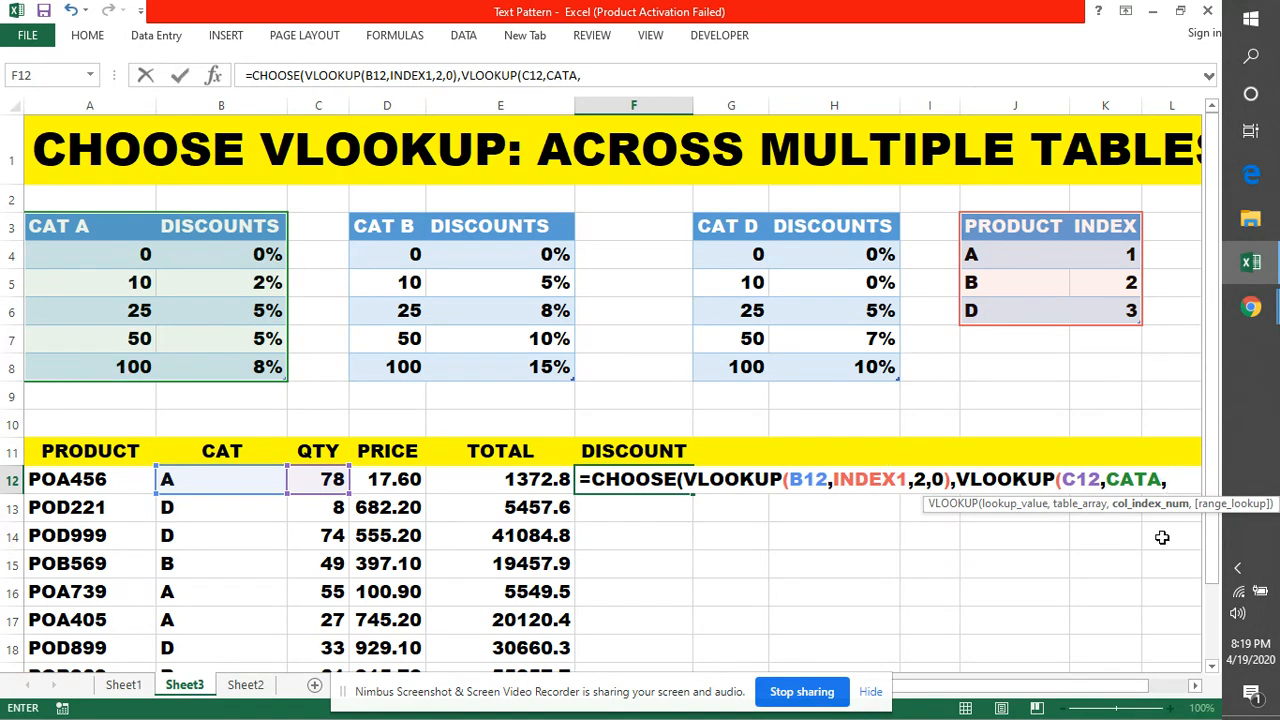
pyautogui.write('2)')
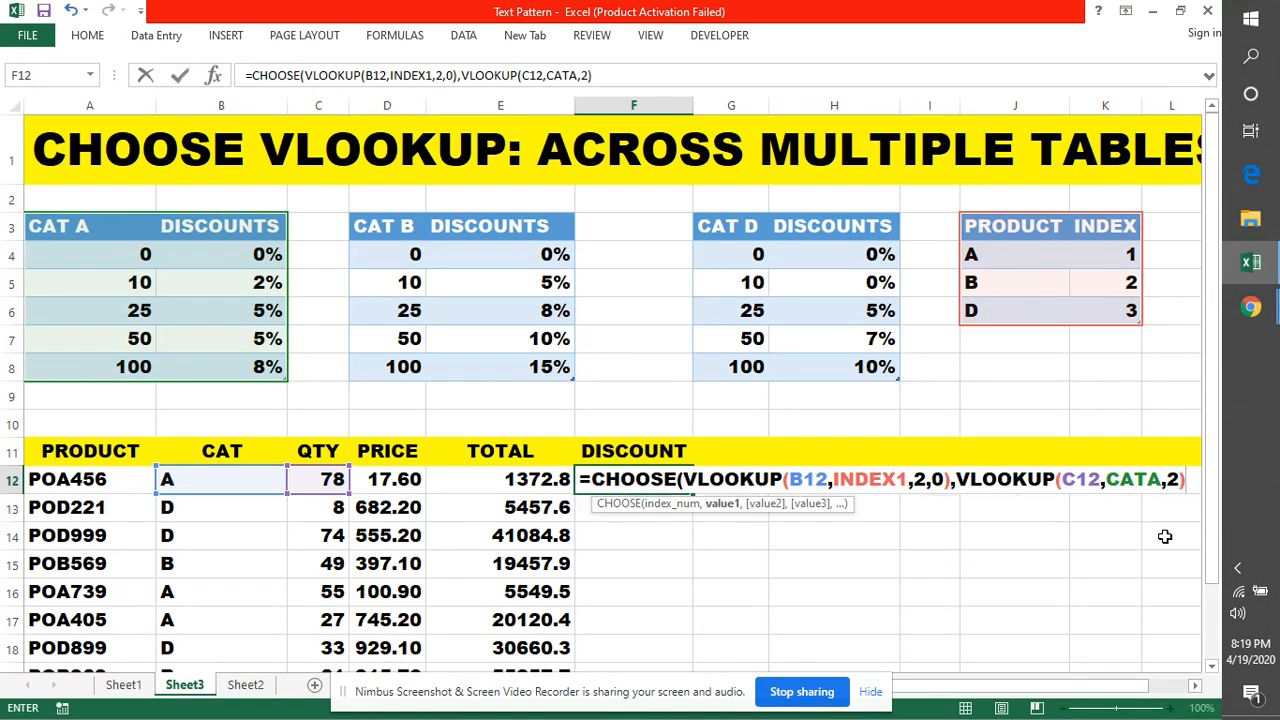
pyautogui.moveTo(1190, 483); pyautogui.dragTo(957, 479)
pyautogui.hotkey('ctrl', 'c')
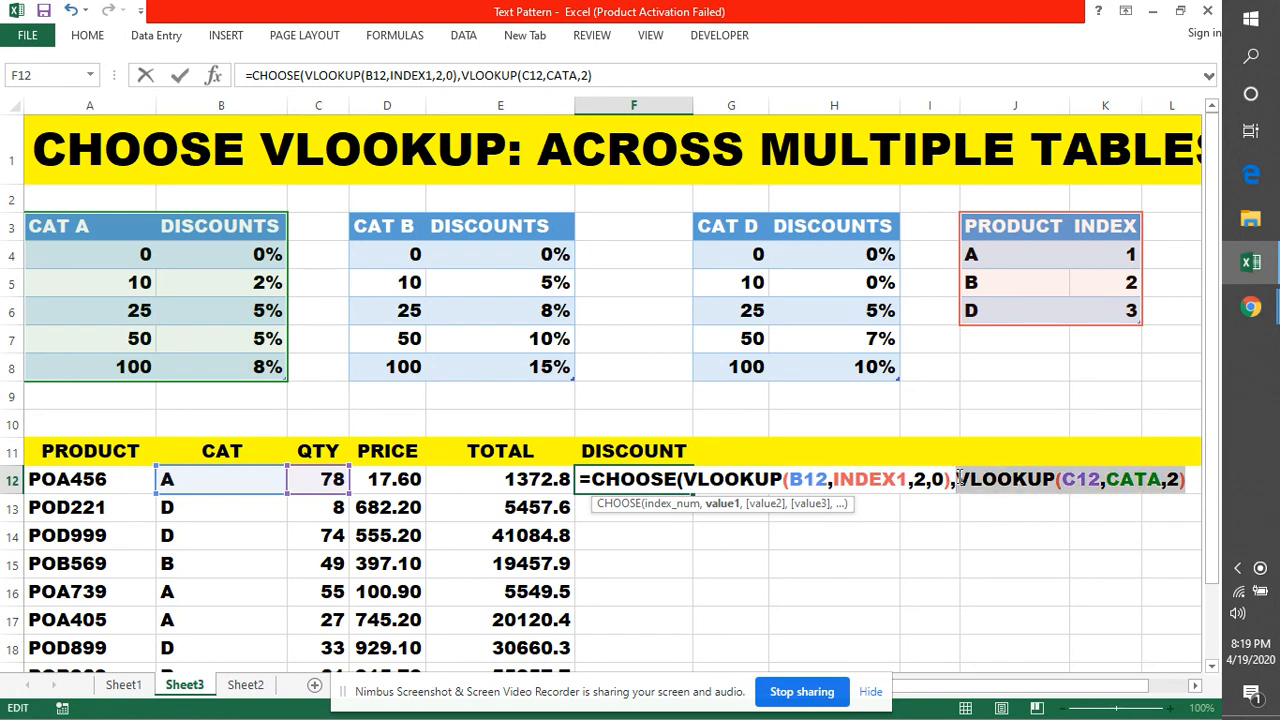
pyautogui.click(1189, 483)
pyautogui.write(',')
pyautogui.hotkey('ctrl', 'v')
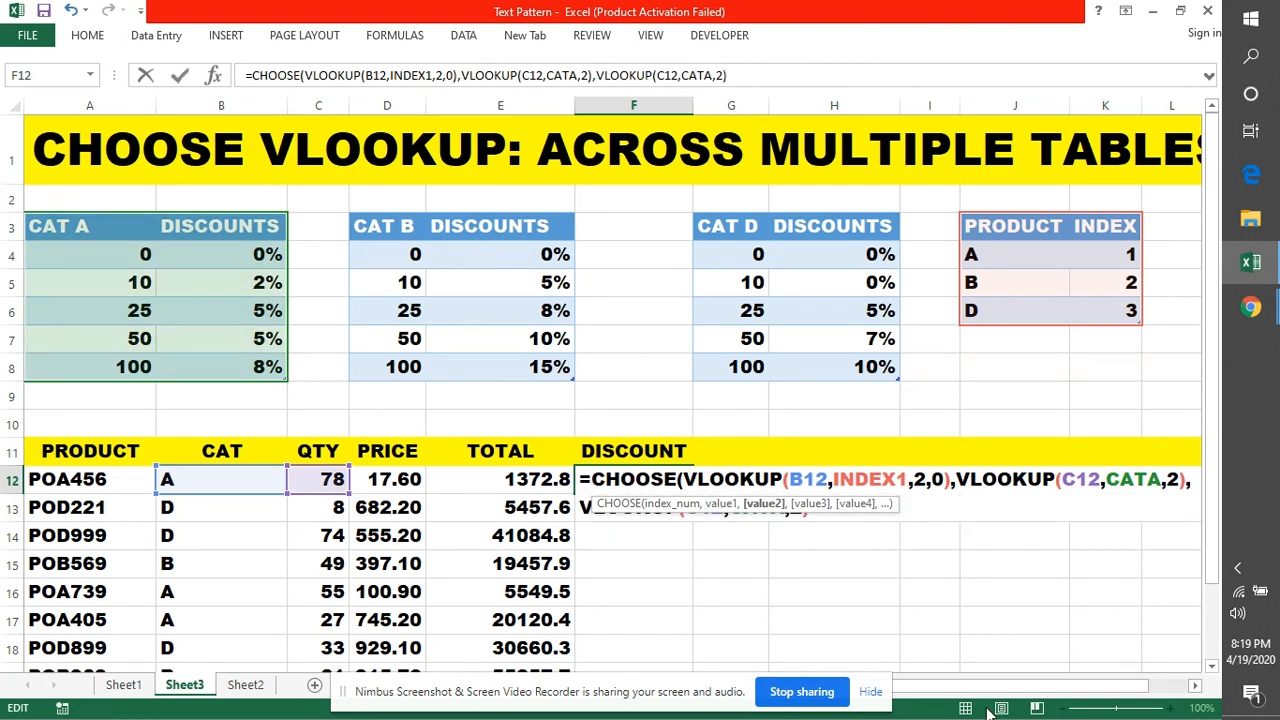
pyautogui.write(',')
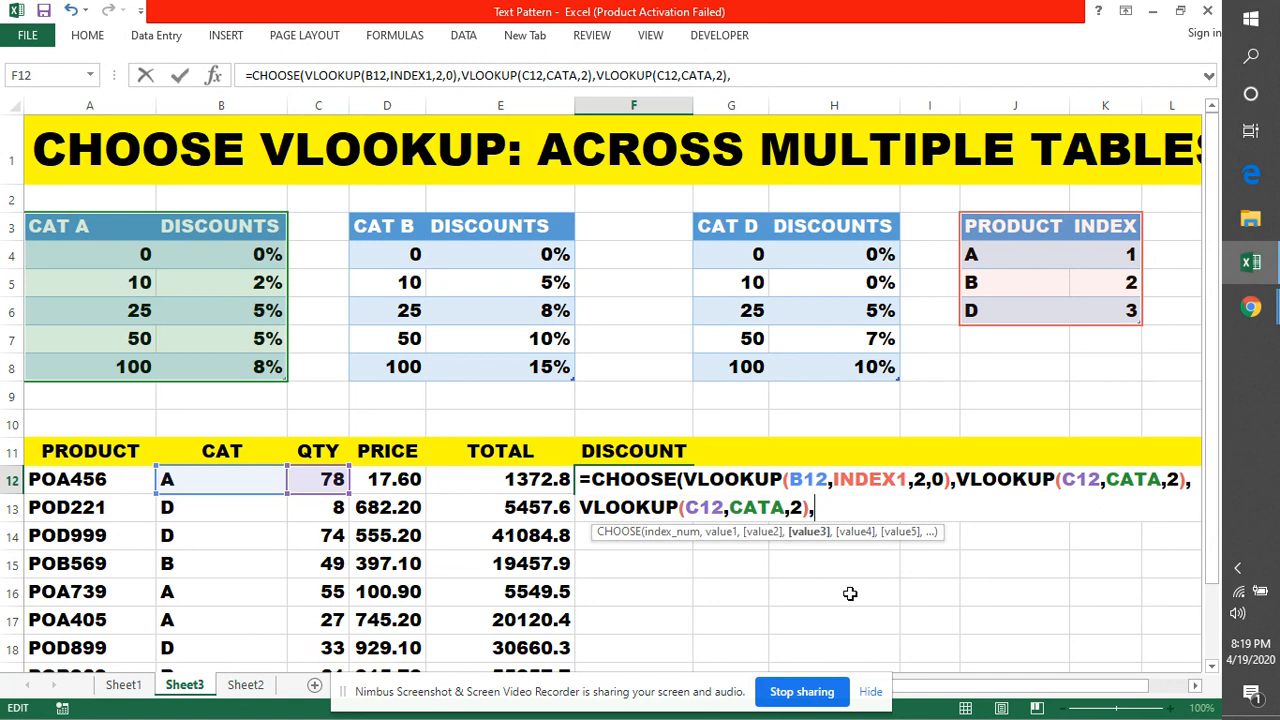
pyautogui.write('VLOOKUP(C12,CATA,2)')
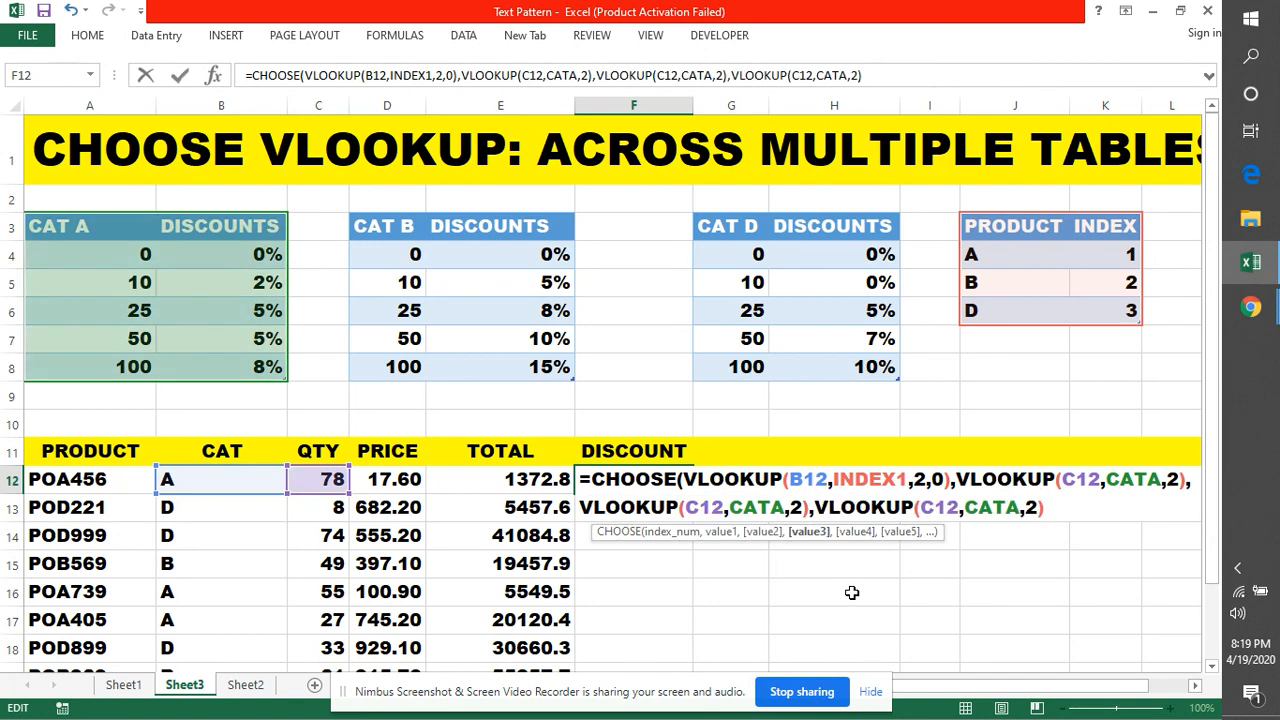
pyautogui.write(')')
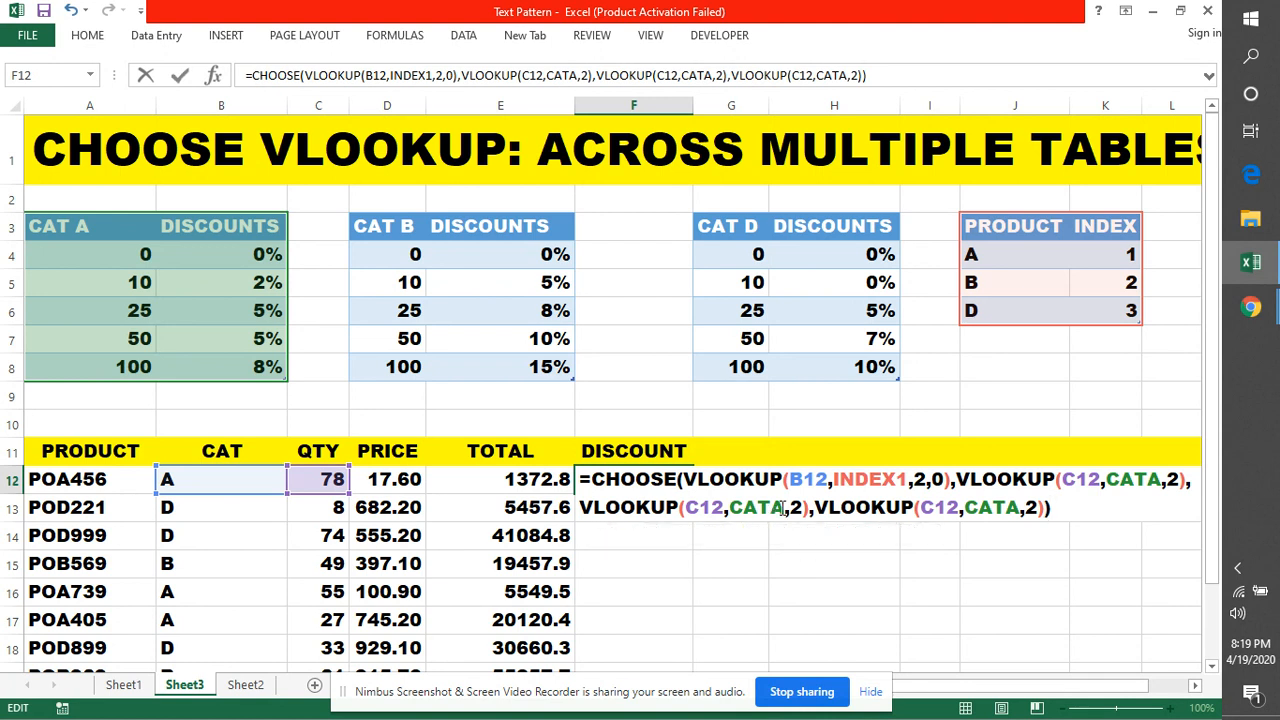
# Change the second and third lookups to CATB and CATD and enter the formula, giving 0.05
pyautogui.click(783, 508)
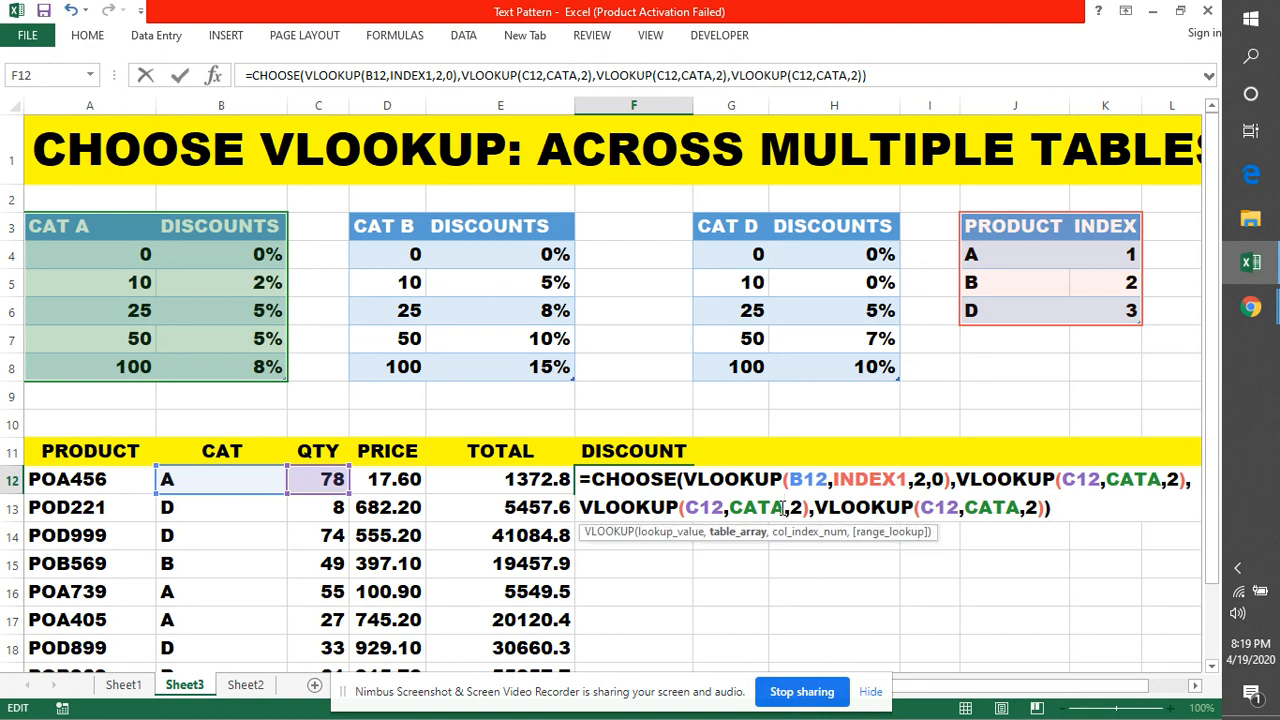
pyautogui.press('BackSpace')
pyautogui.write('B')
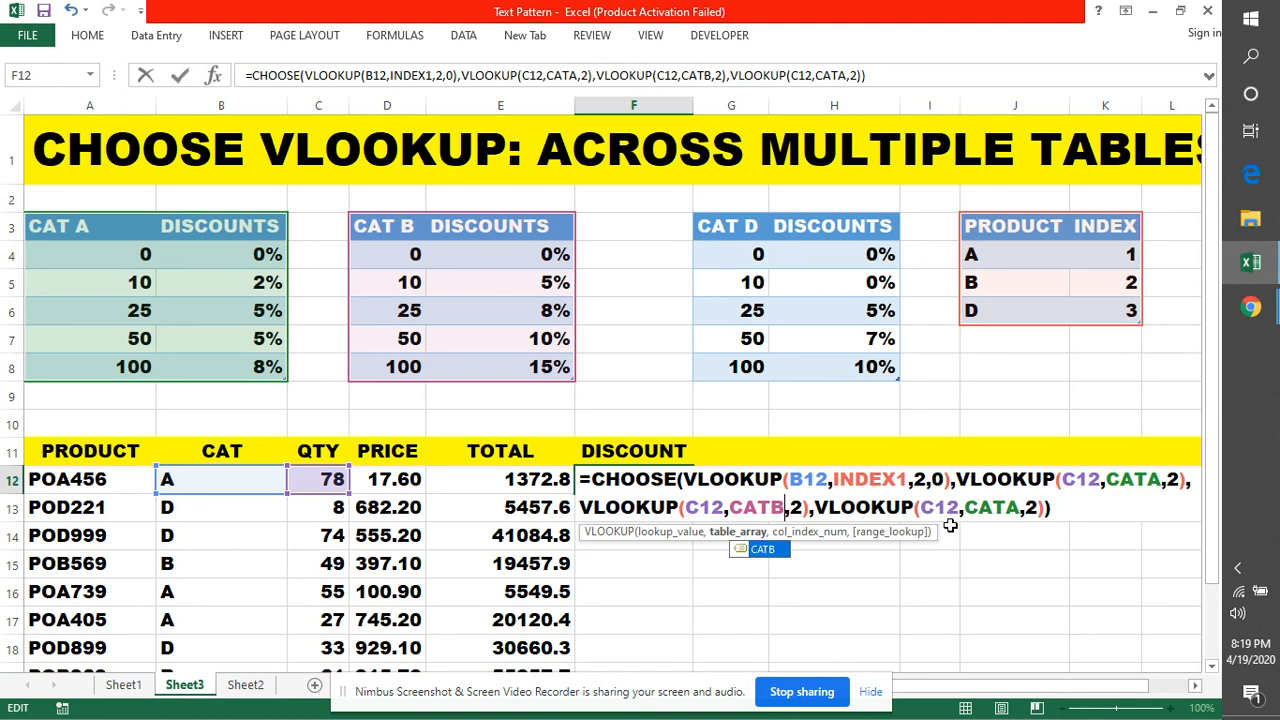
pyautogui.click(1017, 508)
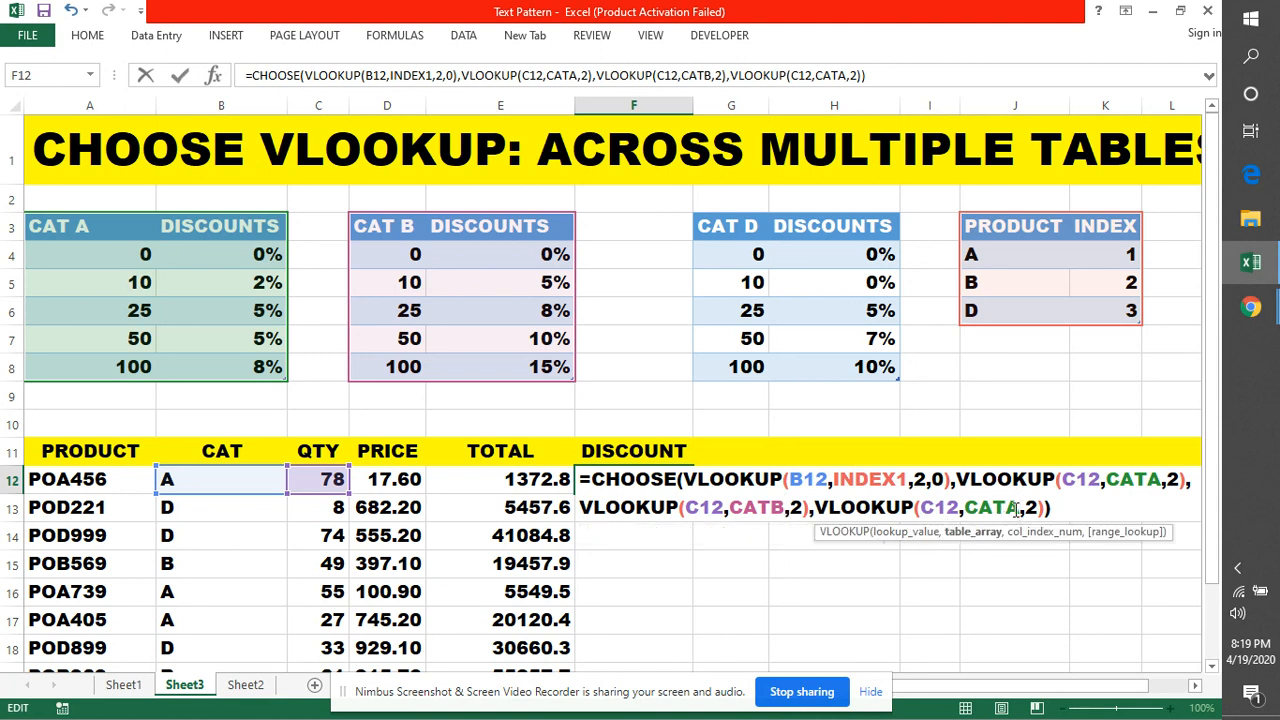
pyautogui.press('BackSpace')
pyautogui.write('D')
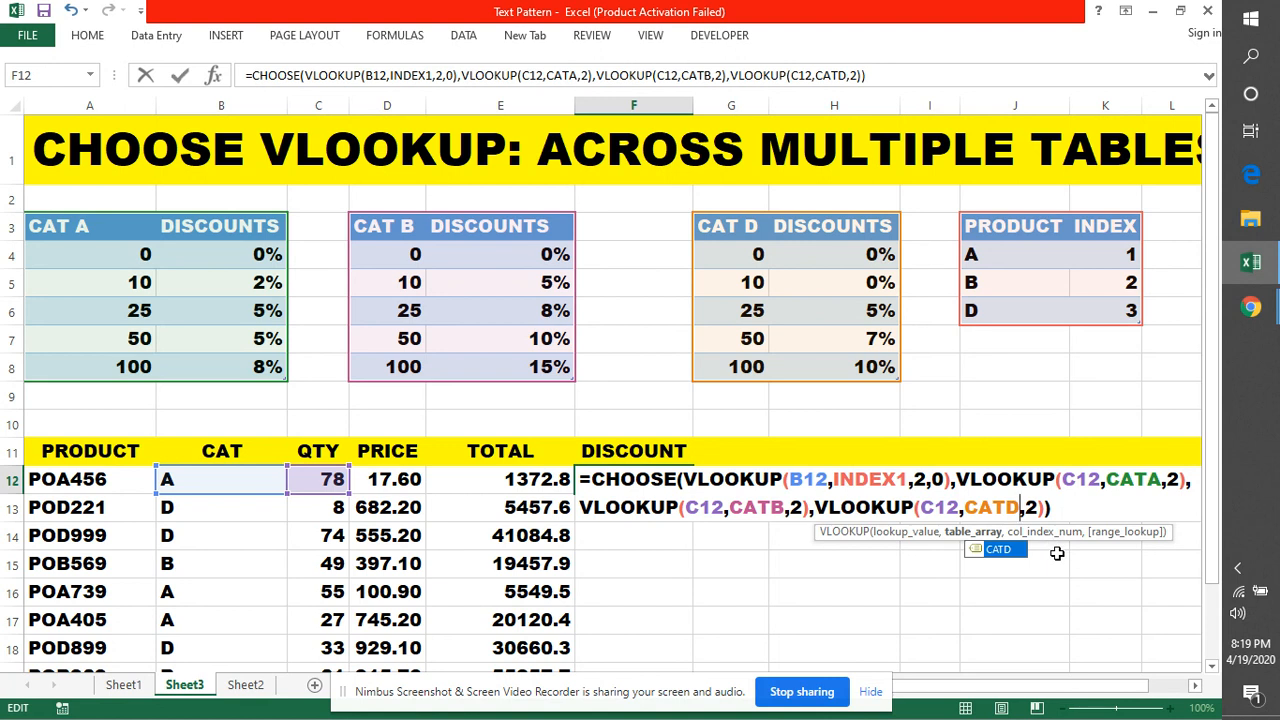
pyautogui.press('Return')
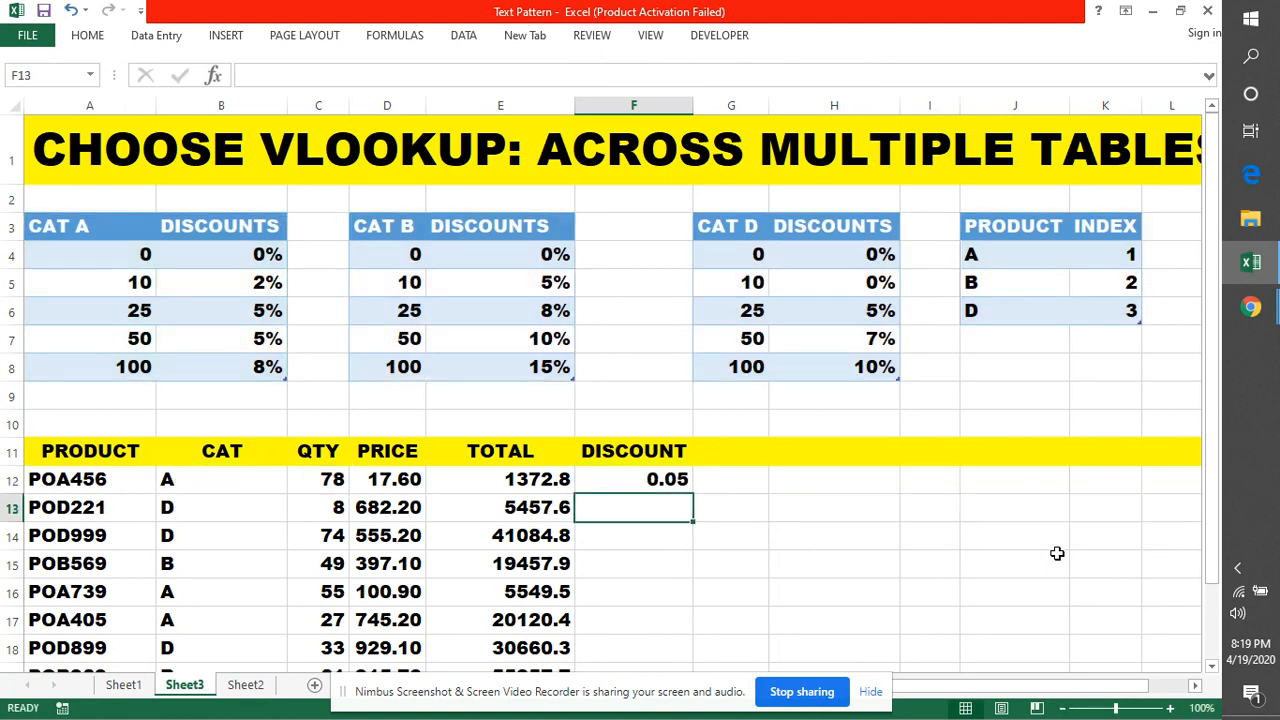
# Fill the discount formula down F12:F22, then open F12's formula for editing
pyautogui.scroll(-1, 736, 490)
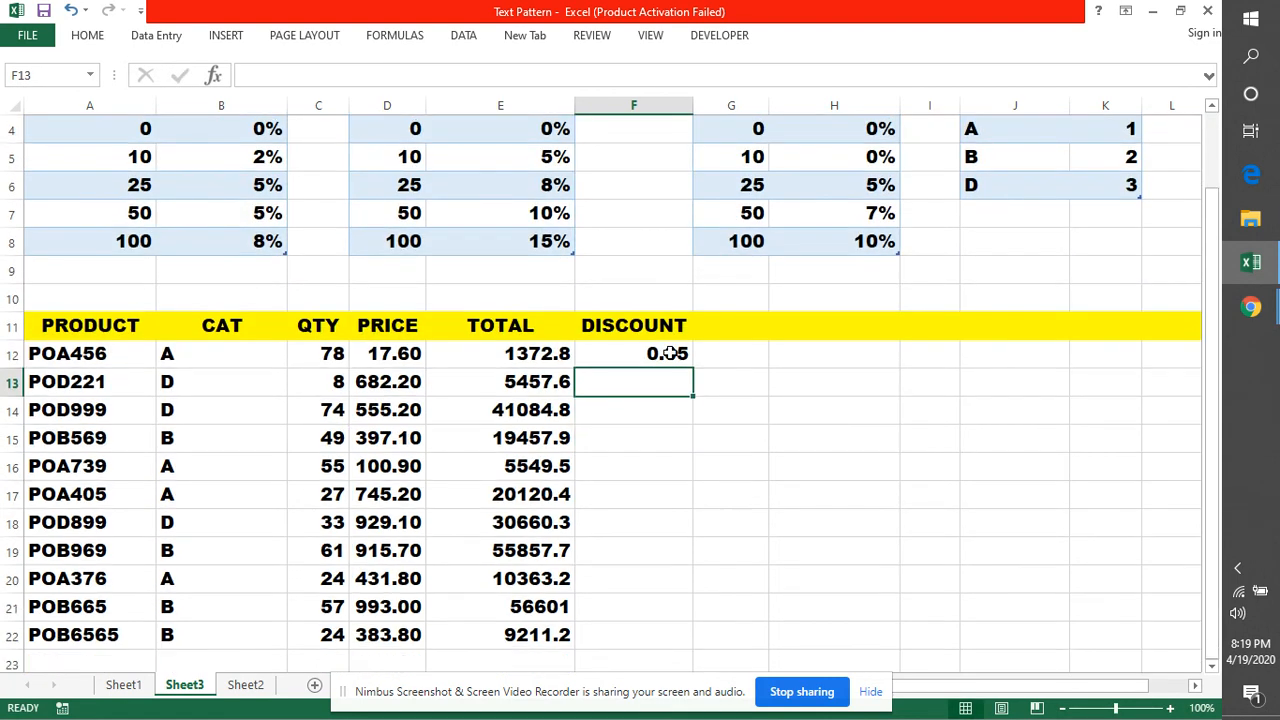
pyautogui.click(670, 353)
pyautogui.doubleClick(694, 368)
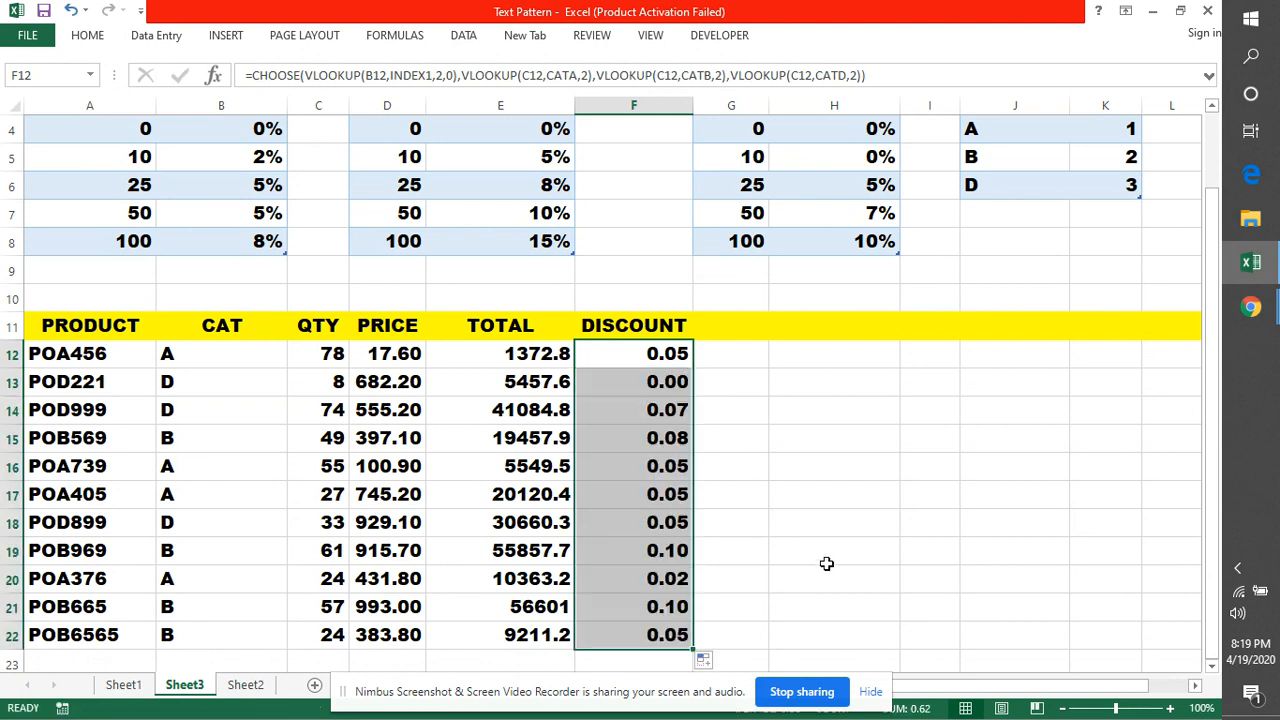
pyautogui.click(636, 358)
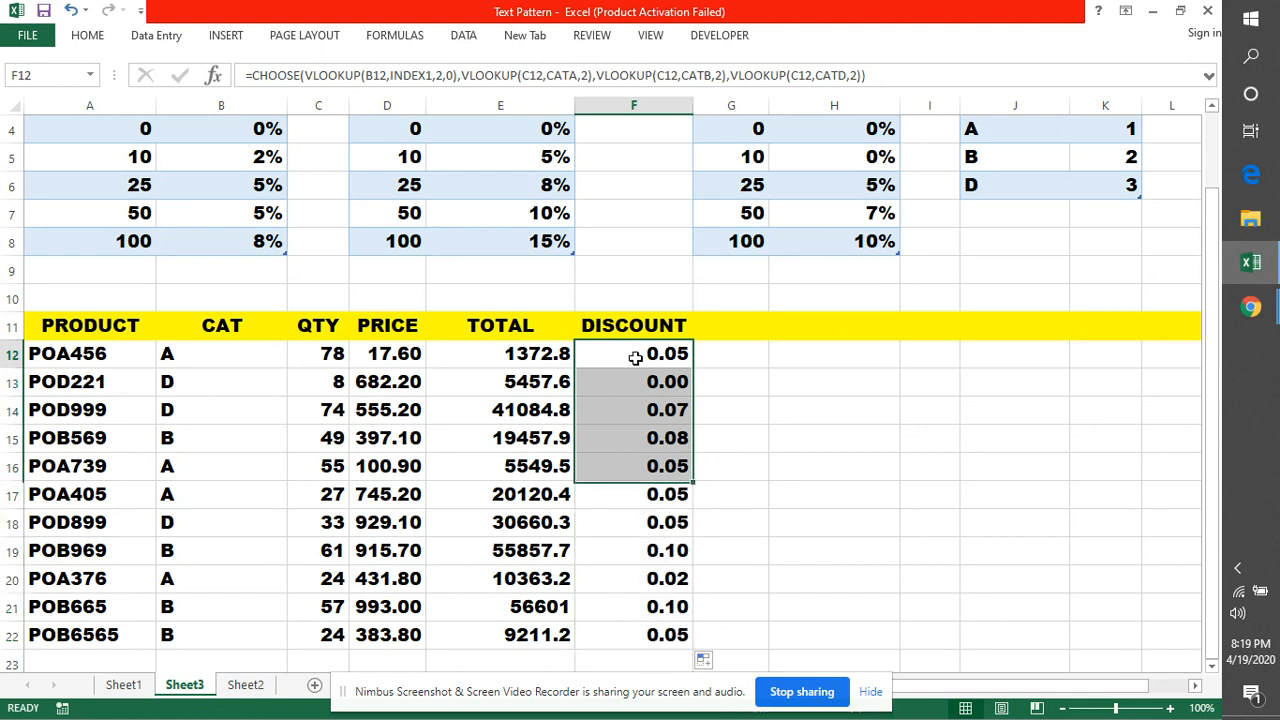
pyautogui.doubleClick(636, 358)
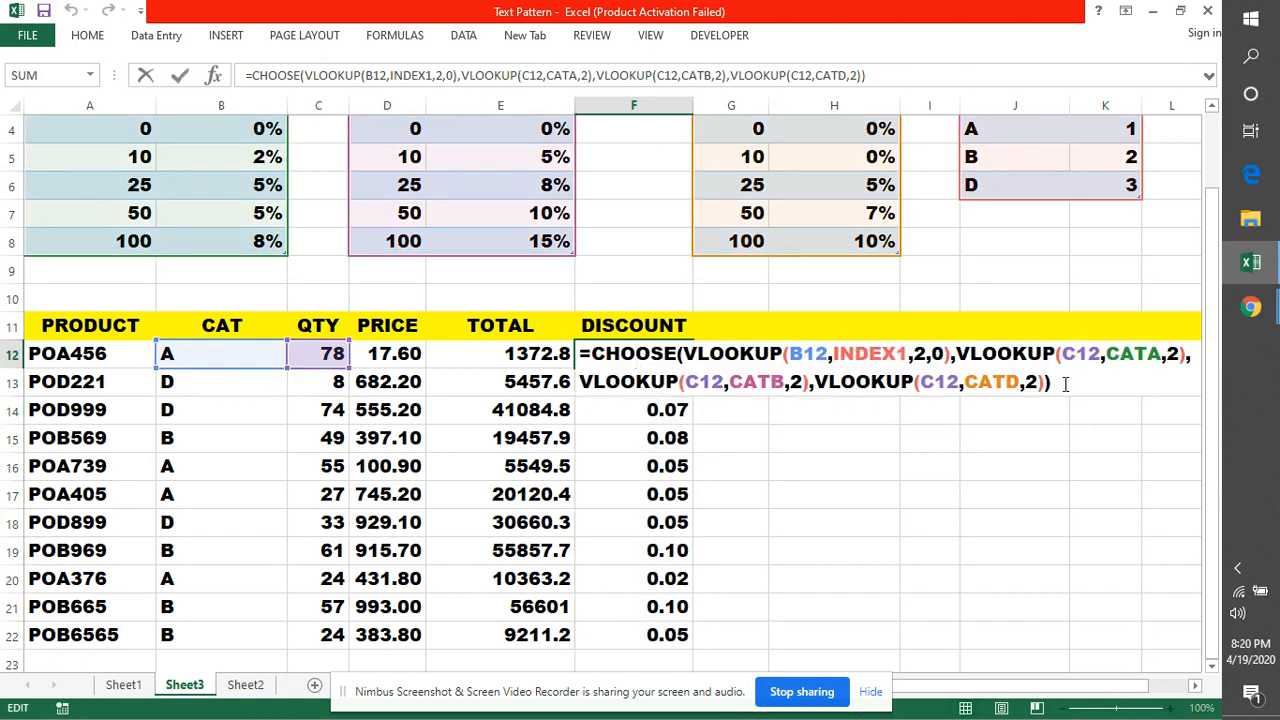
# Multiply the DISCOUNT formula by TOTAL (*E12) and fill it down F12:F22, giving 68.64 and 2875.94
pyautogui.write('*')
pyautogui.click(521, 353)
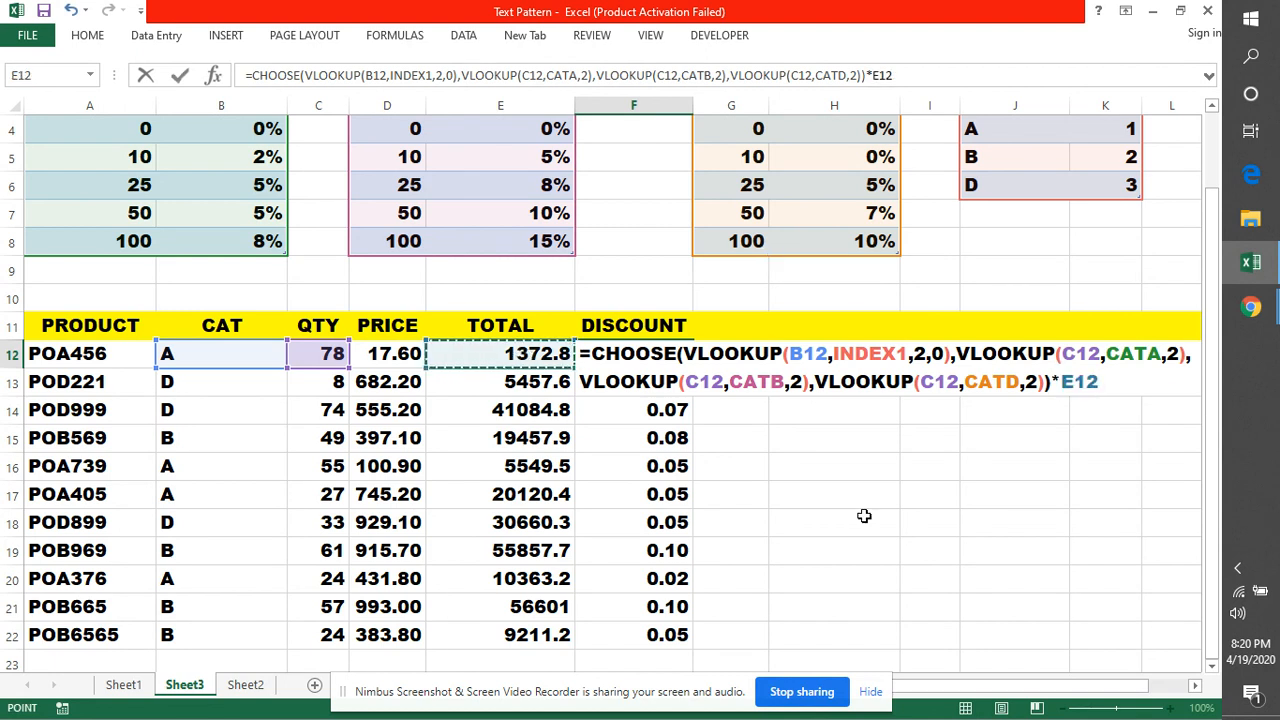
pyautogui.press('Return')
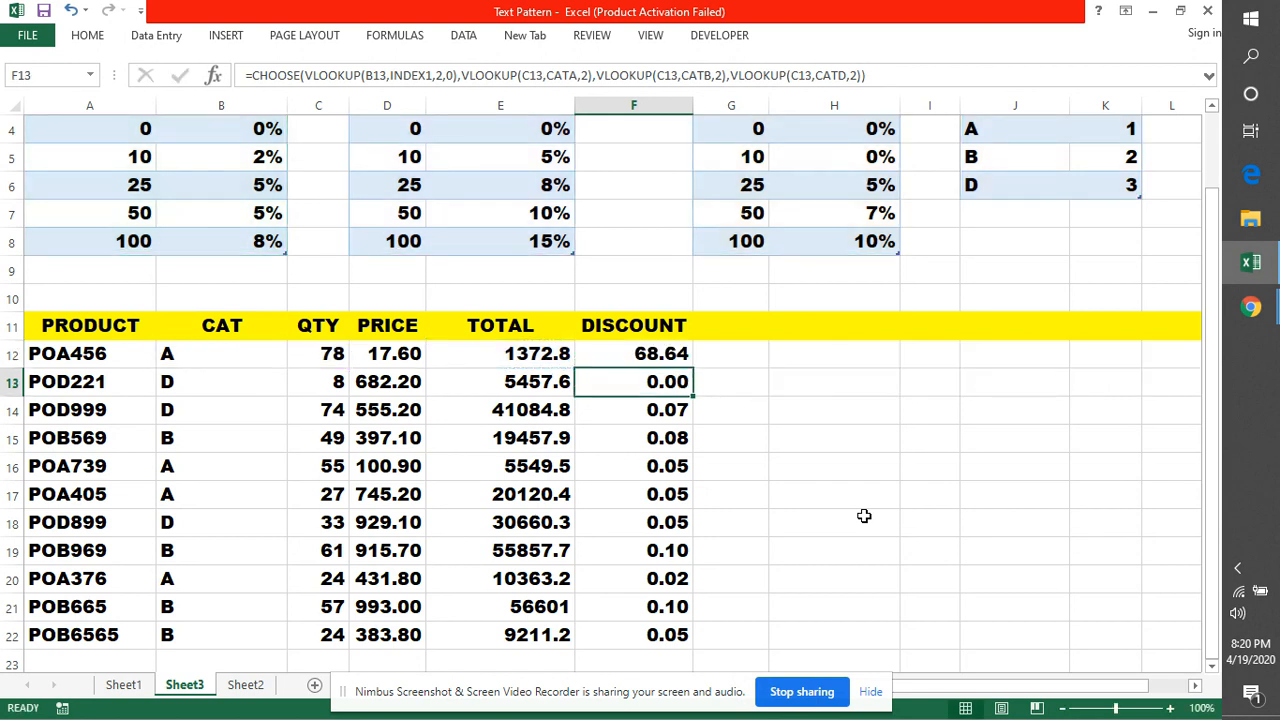
pyautogui.click(668, 354)
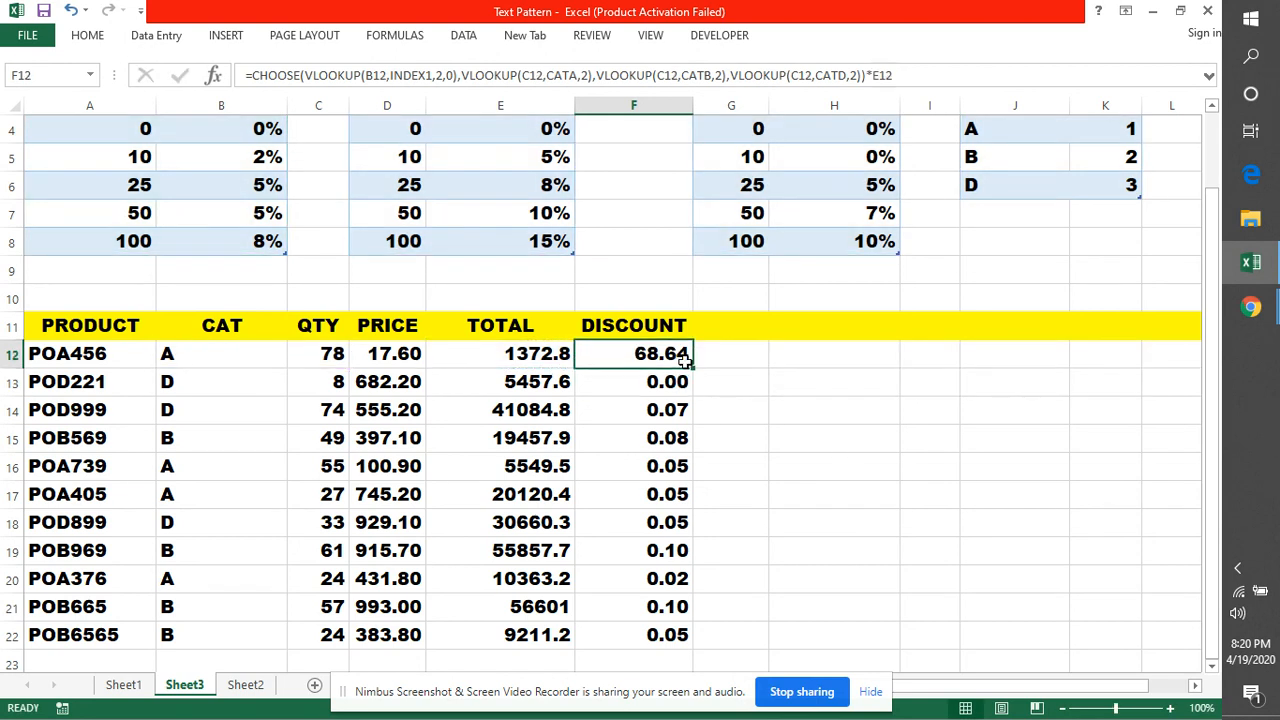
pyautogui.doubleClick(692, 368)
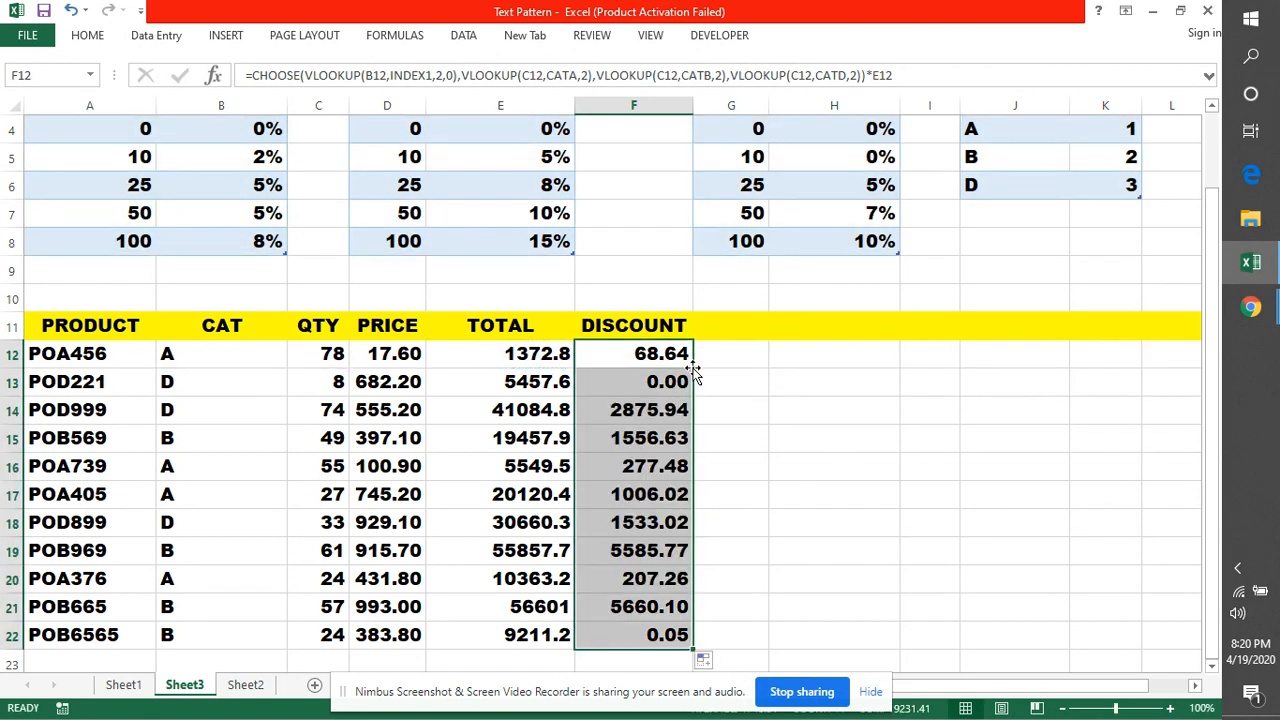
pyautogui.click(784, 550)
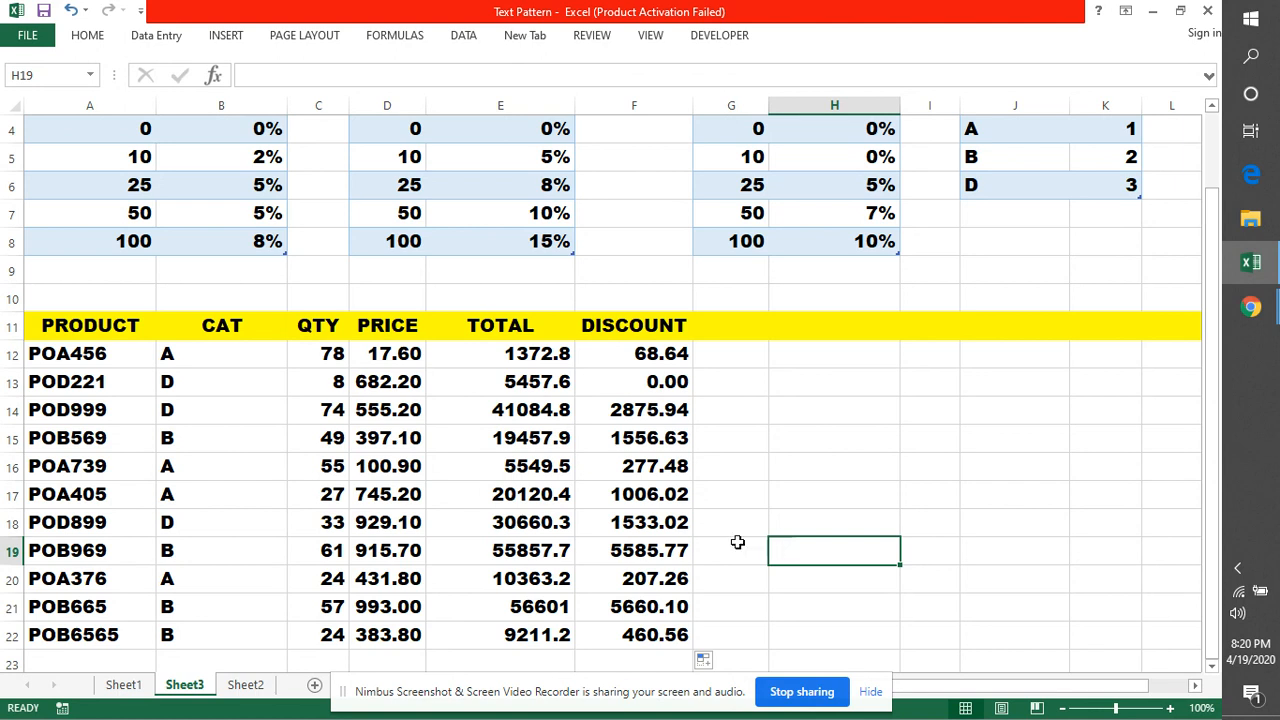
pyautogui.doubleClick(717, 360)
# Enter the check formula =B7*E12 in G12, returning 68.64 to match F12
pyautogui.write('=')
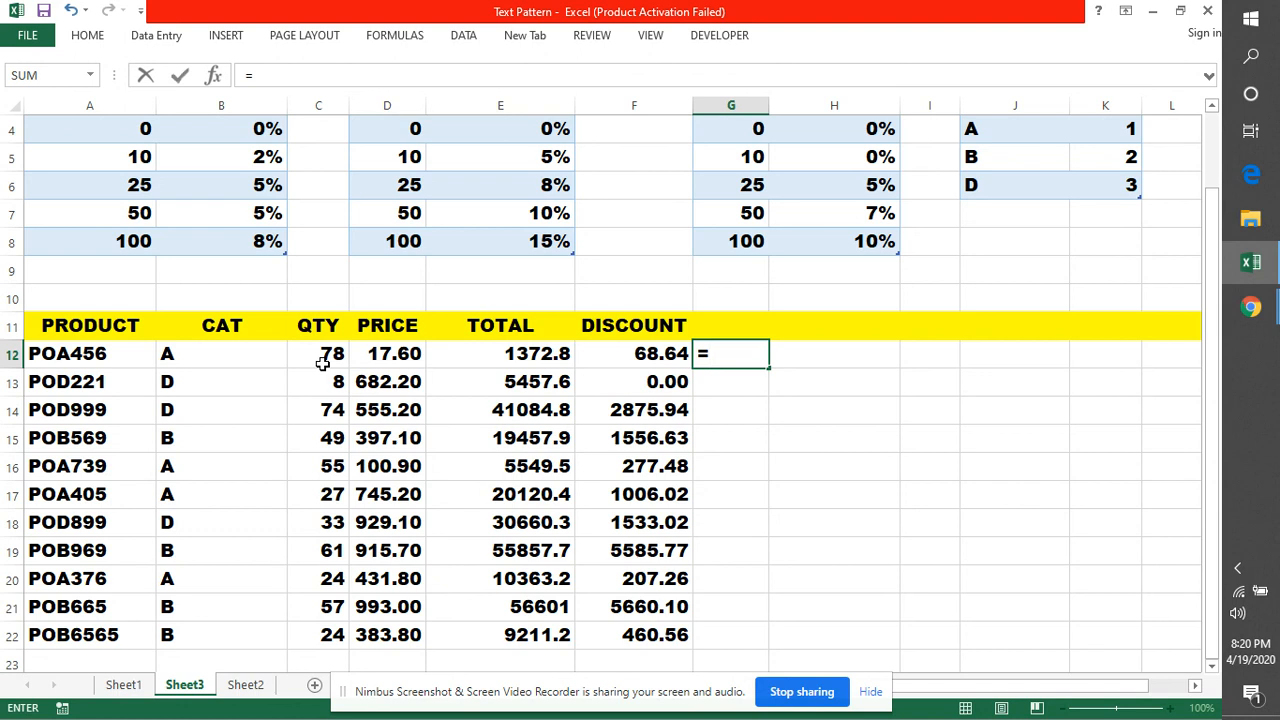
pyautogui.scroll(1, 322, 364)
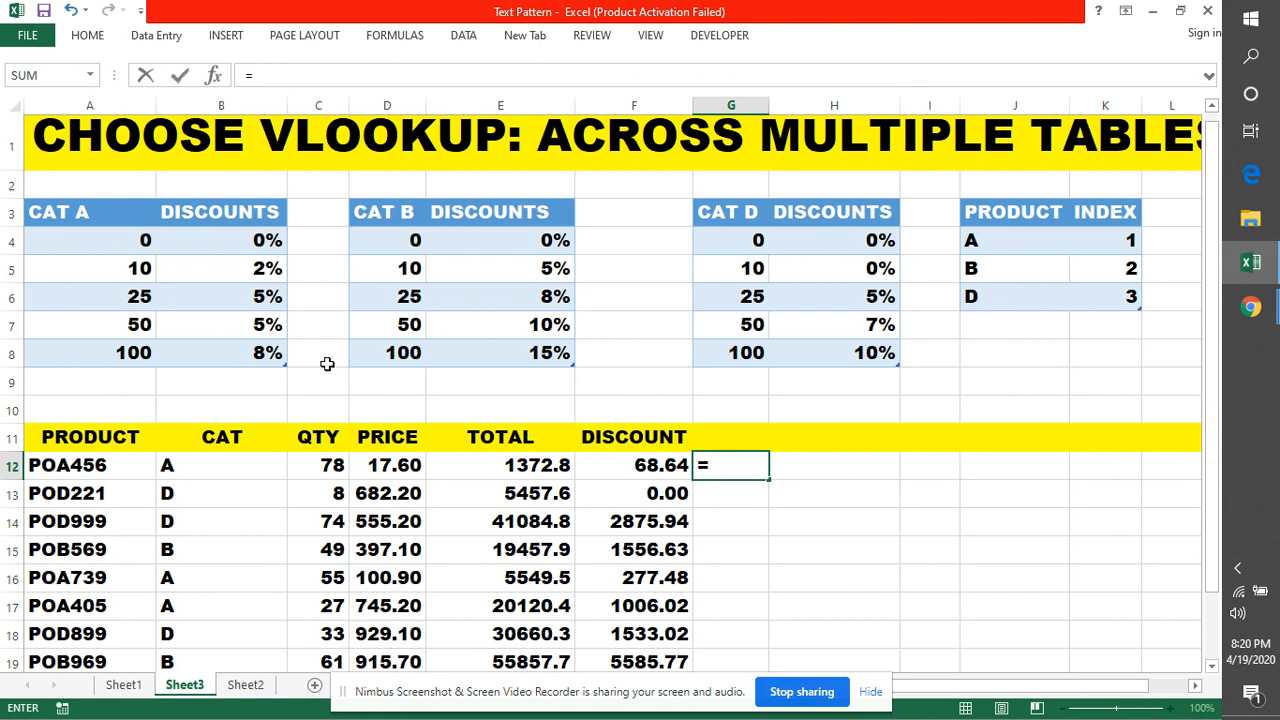
pyautogui.scroll(1, 327, 364)
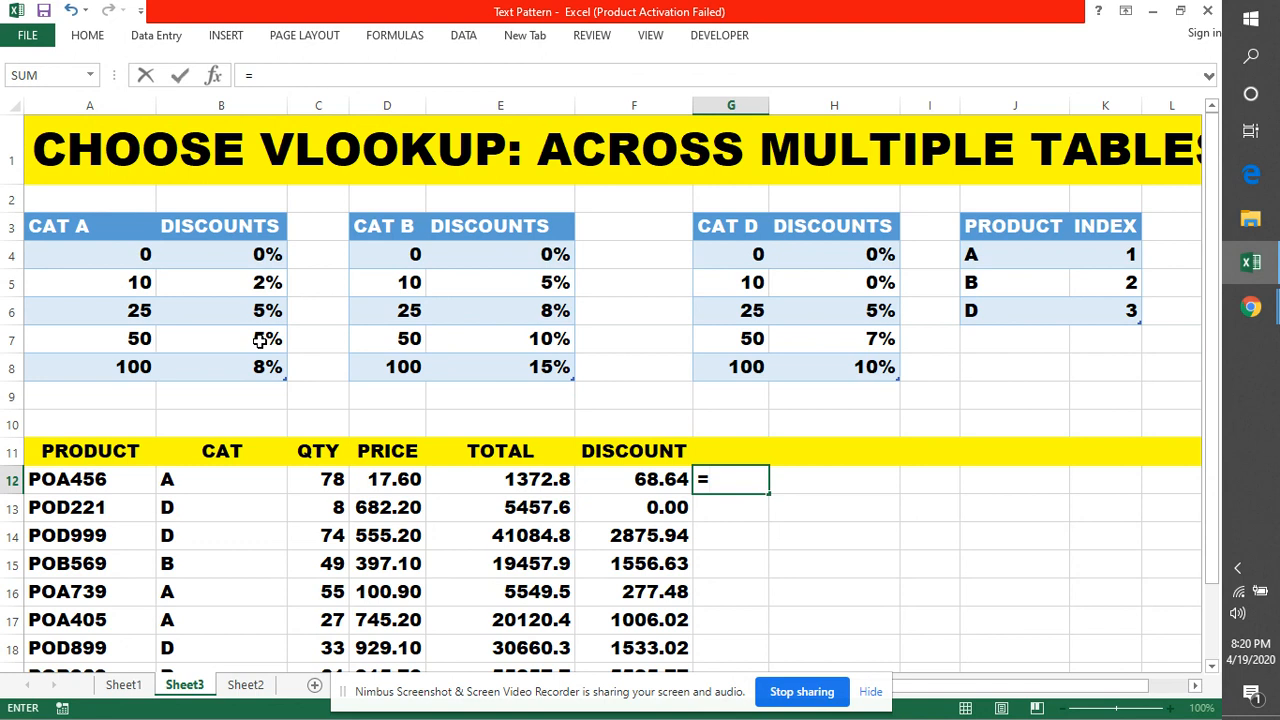
pyautogui.click(235, 342)
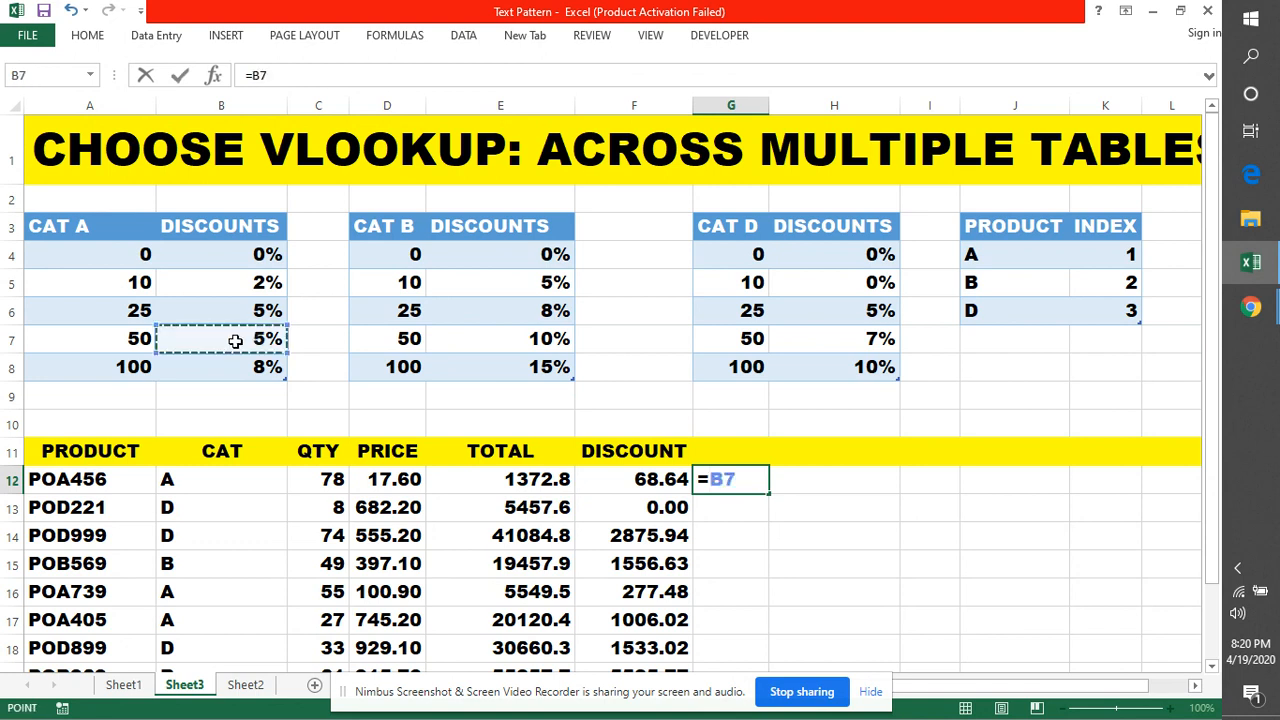
pyautogui.write('*')
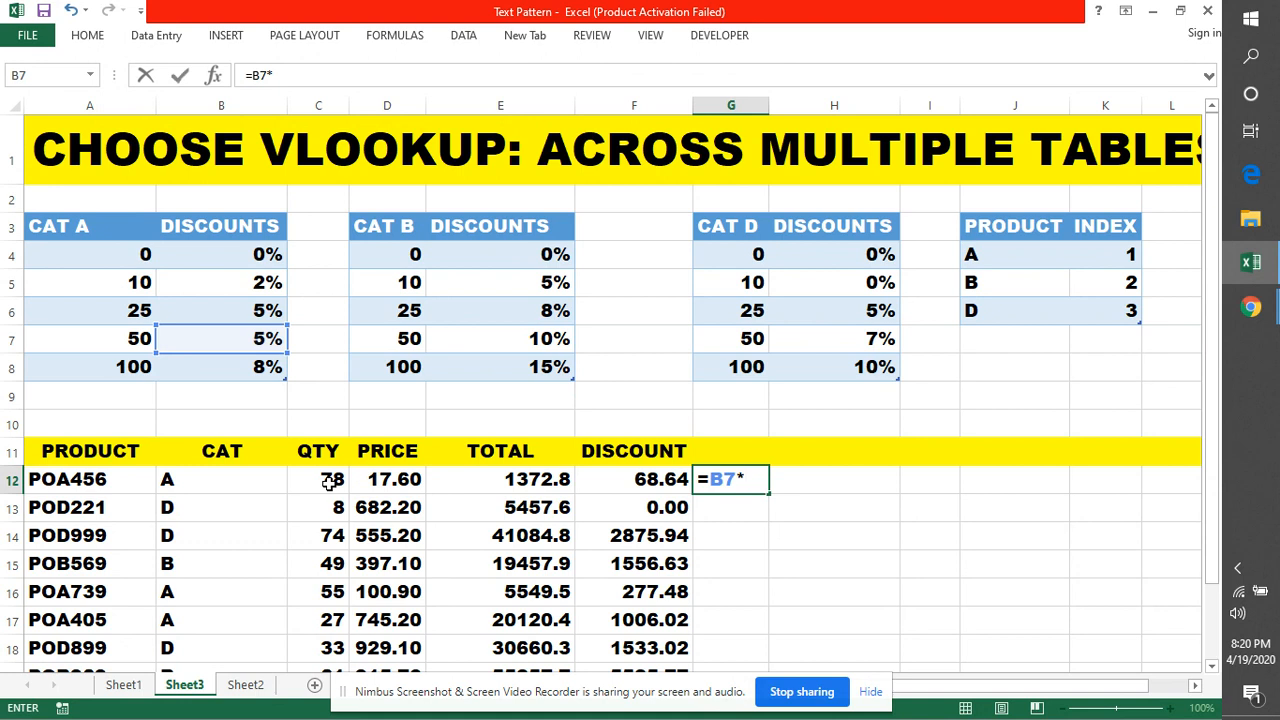
pyautogui.click(503, 481)
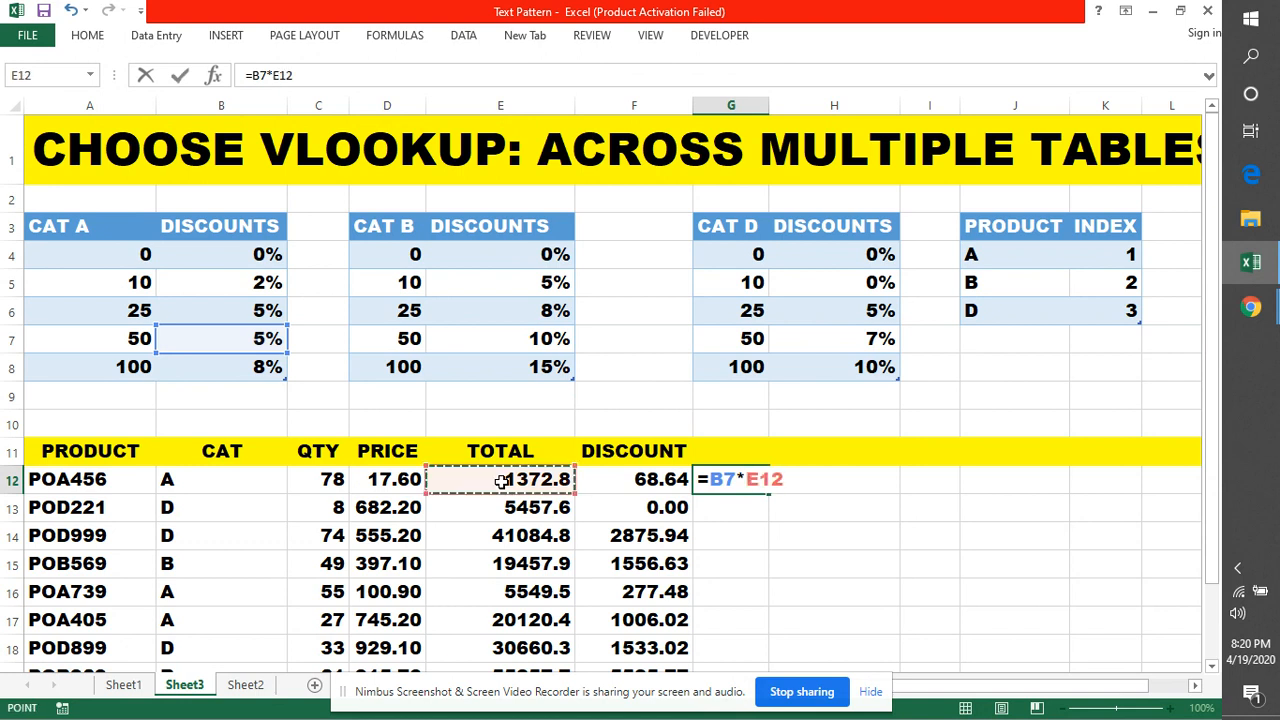
pyautogui.hotkey('ctrl', 'Return')
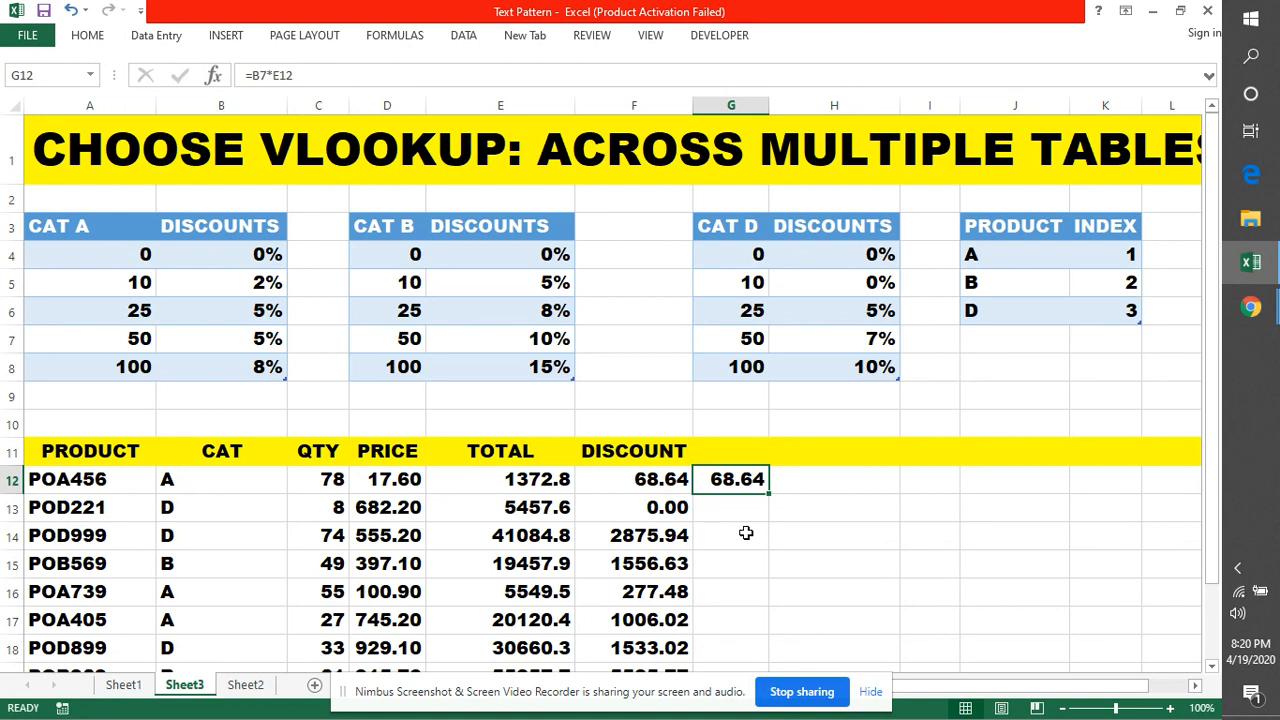
pyautogui.scroll(-2, 746, 535)
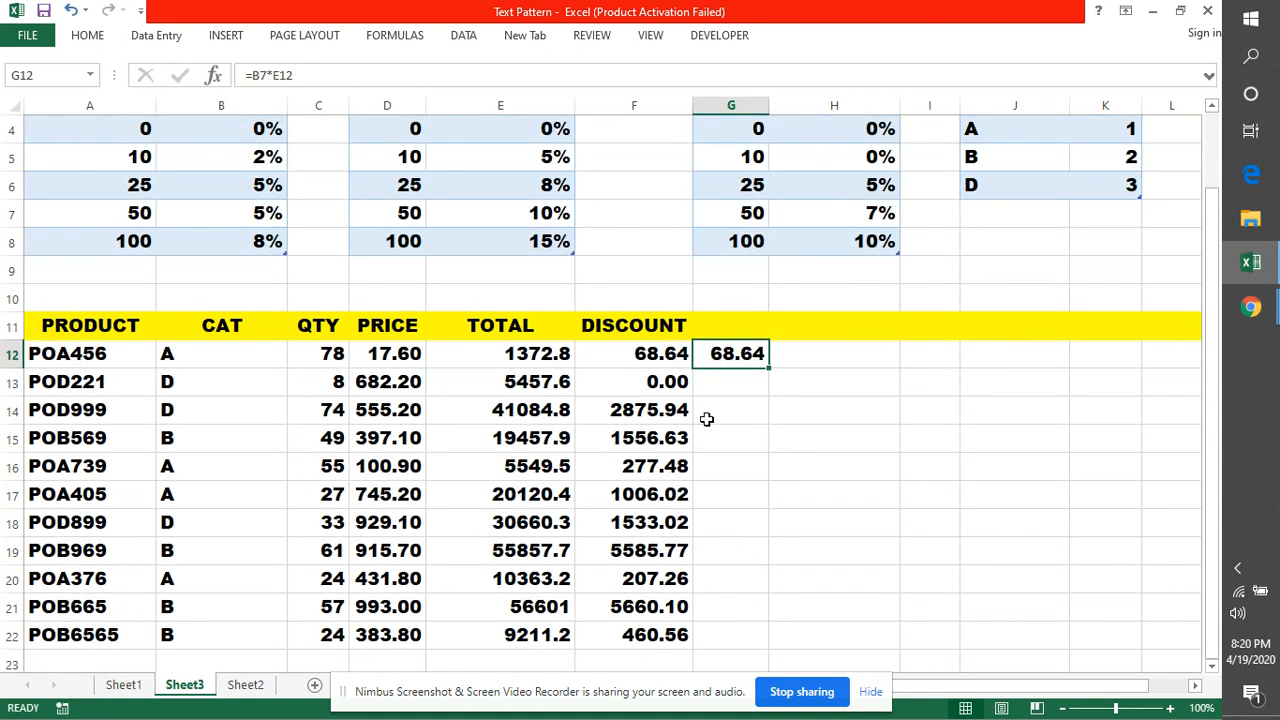
# Enter the check formula =H7*E14 in G14, returning 2876 to match POD999's discount
pyautogui.click(706, 419)
pyautogui.write('=')
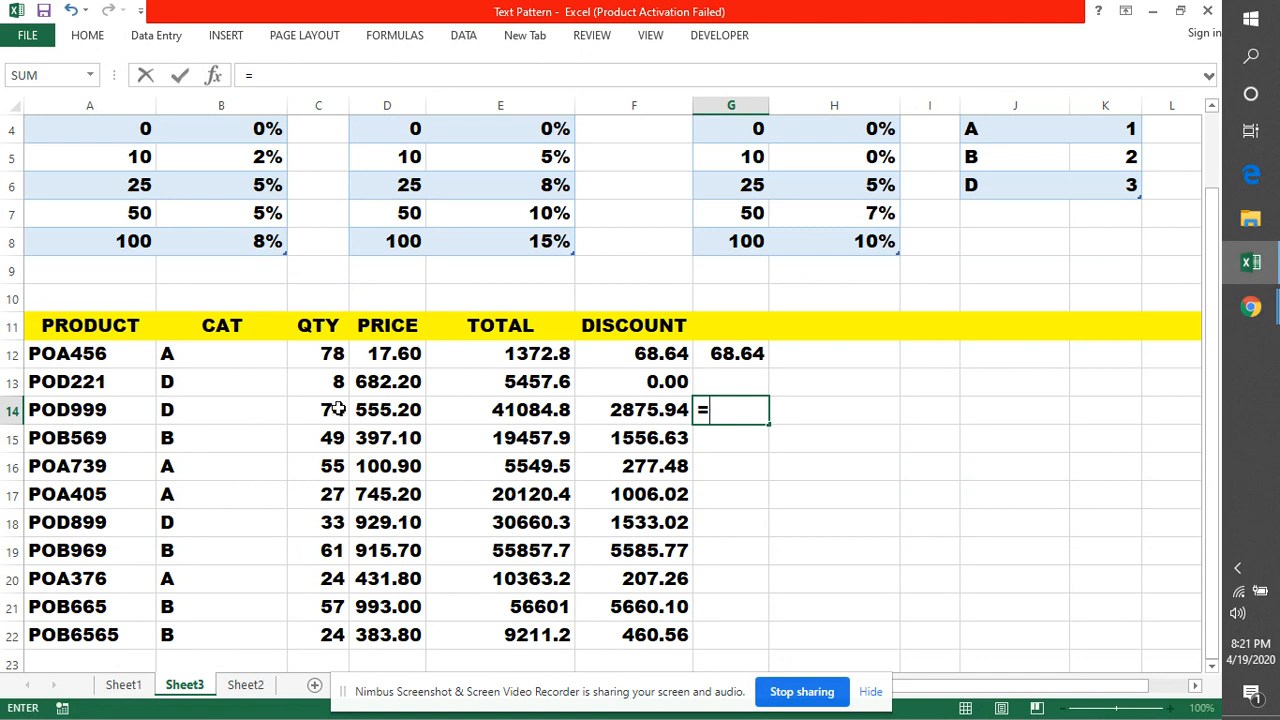
pyautogui.scroll(1, 320, 412)
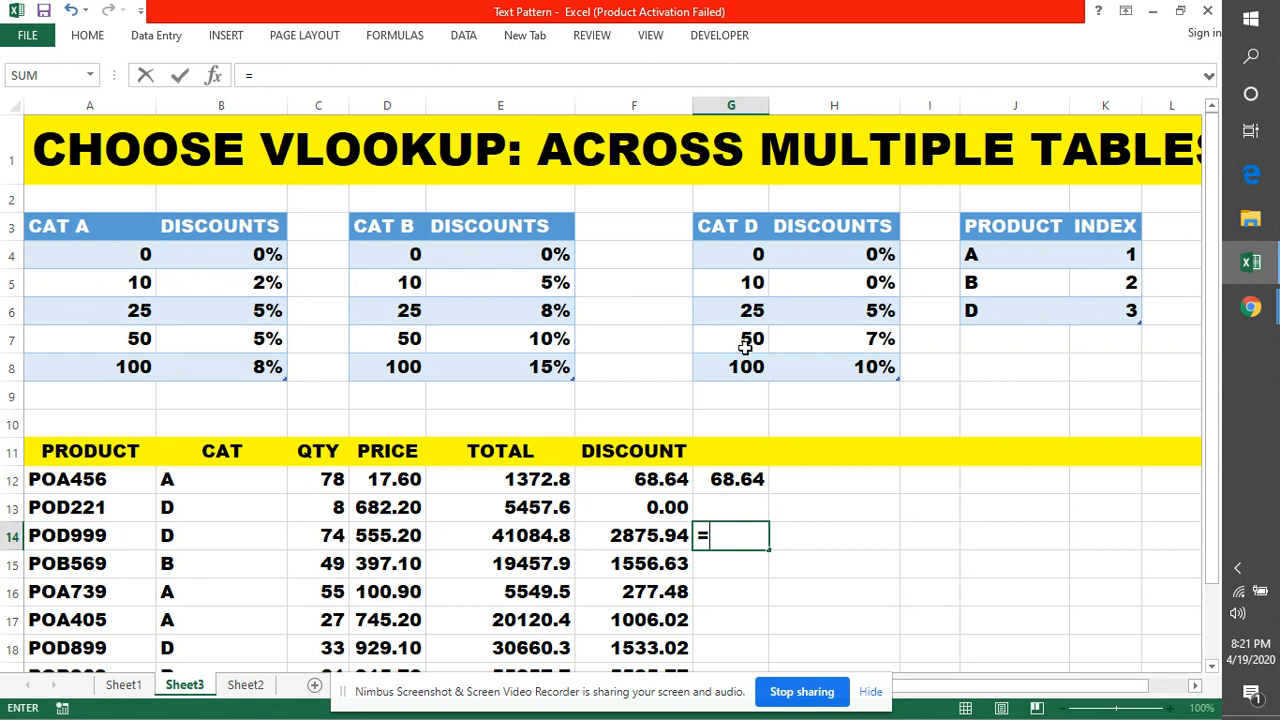
pyautogui.click(848, 341)
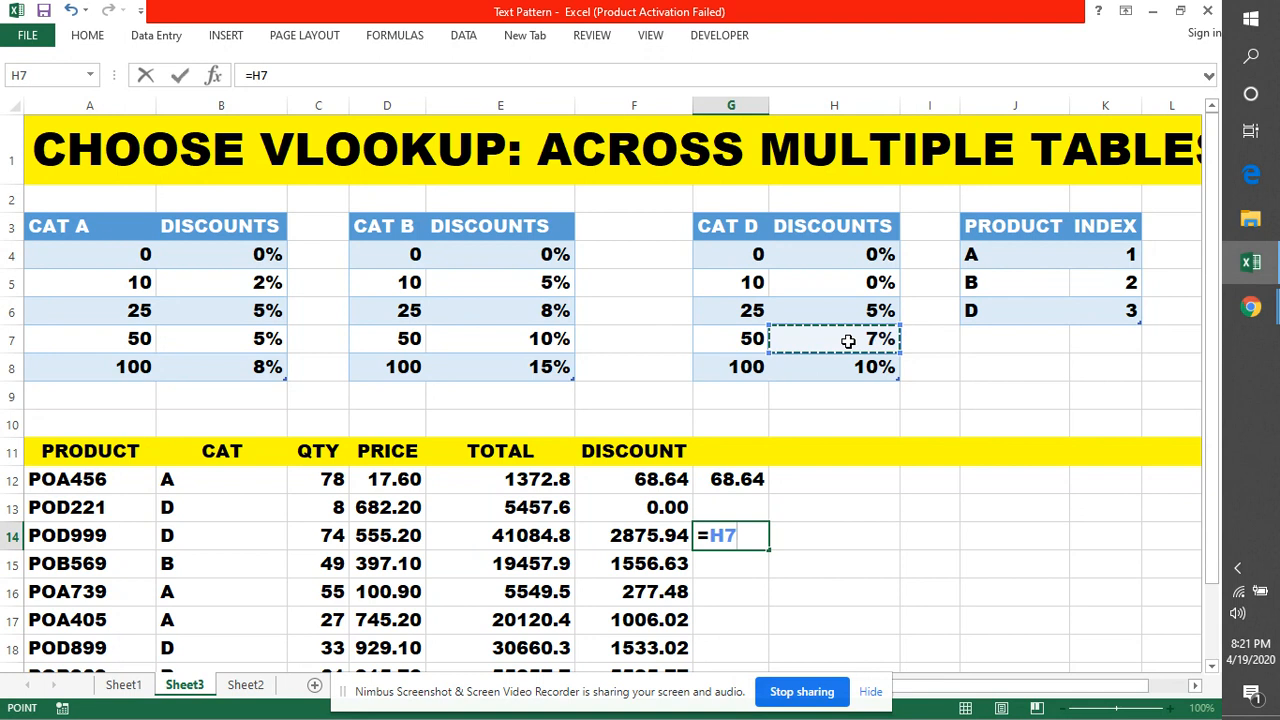
pyautogui.write('*')
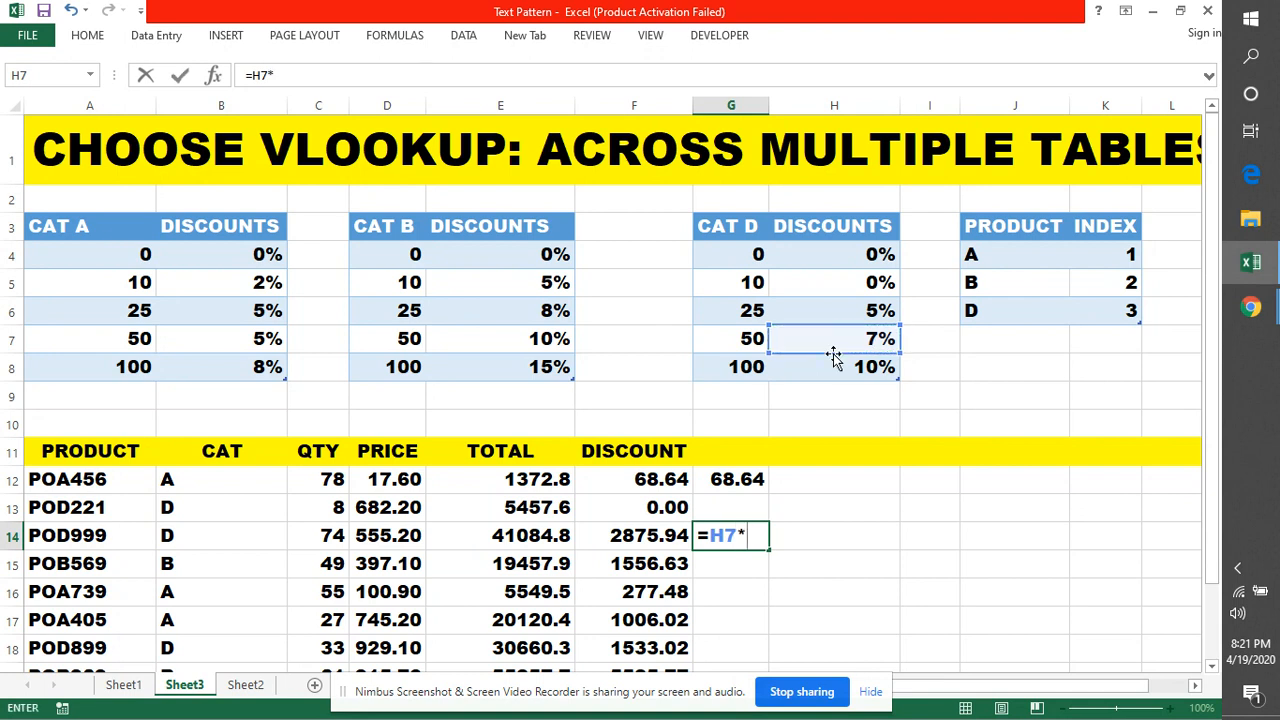
pyautogui.click(541, 537)
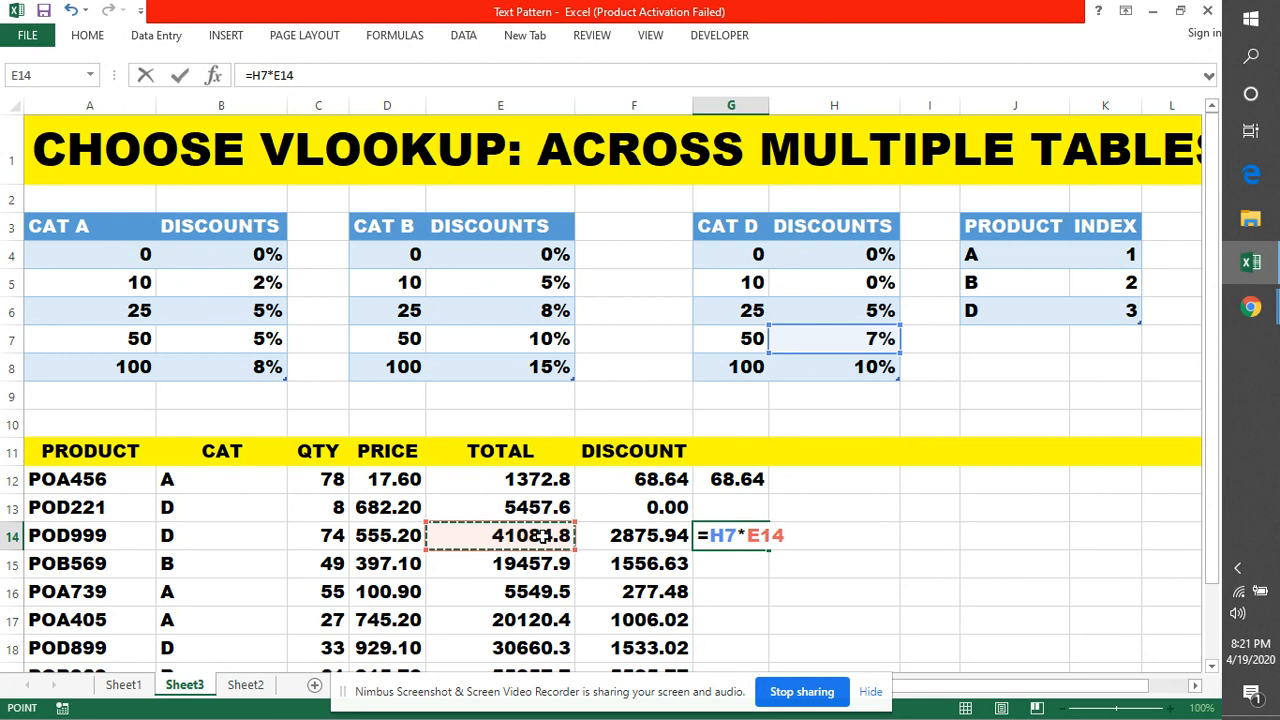
pyautogui.press('Return')
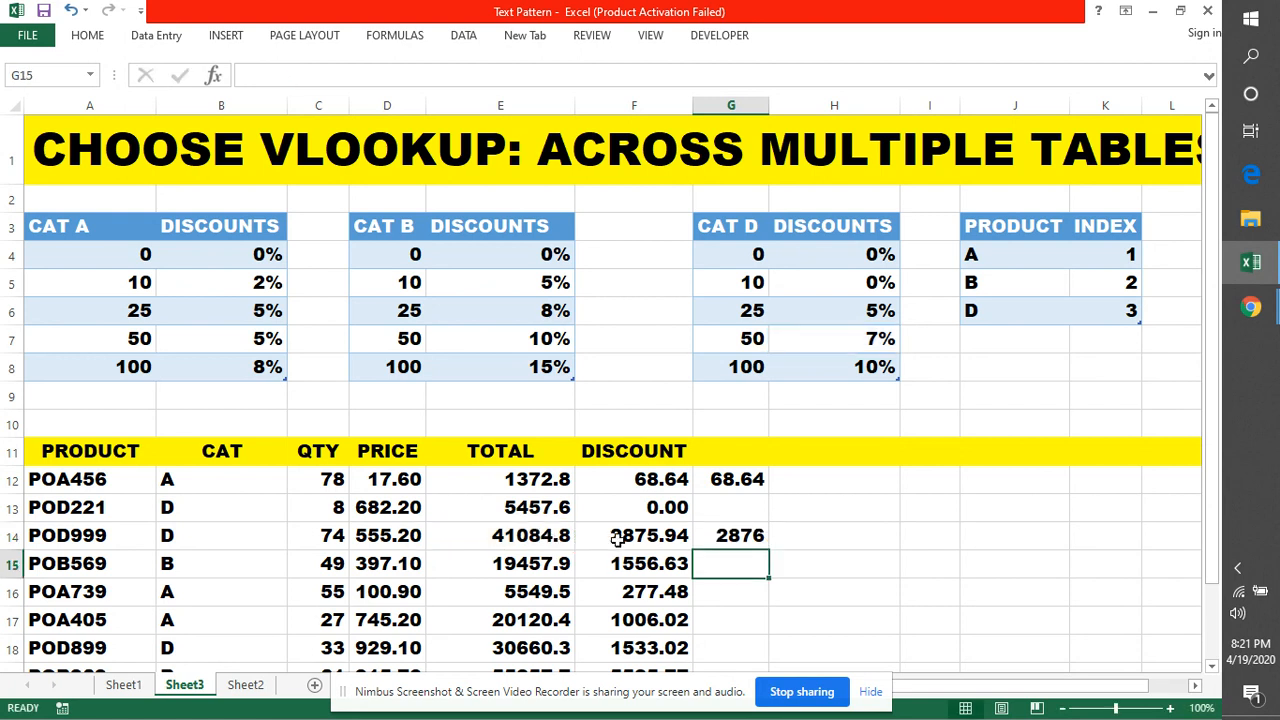
pyautogui.scroll(-1, 852, 537)
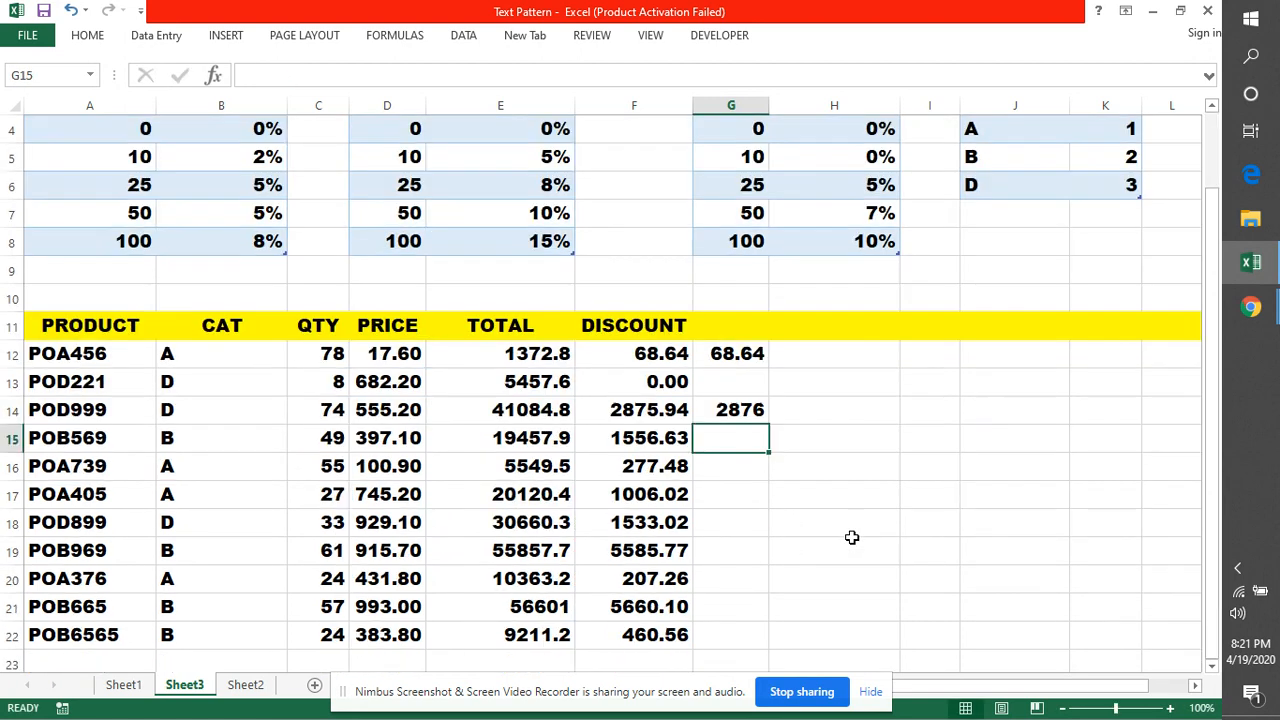
# Begin a check formula for POB569 in G15 as =E6*, using the CAT B 8% rate
pyautogui.scroll(1, 852, 537)
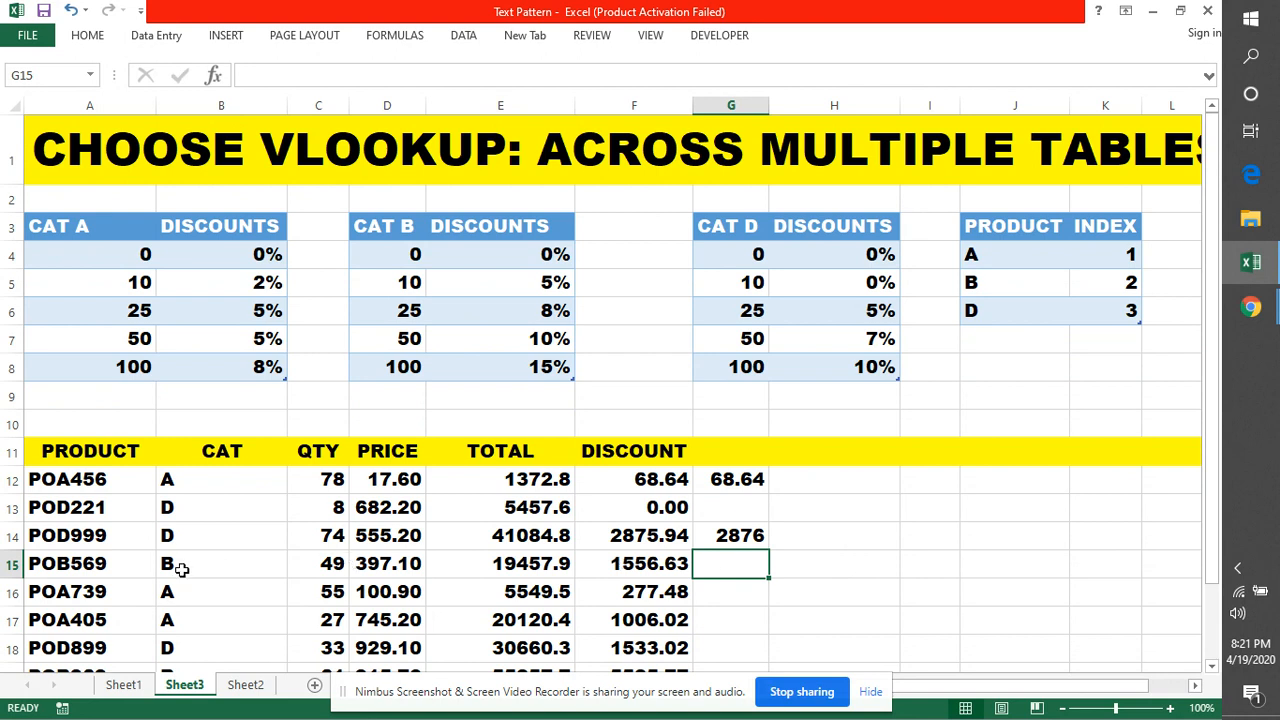
pyautogui.doubleClick(719, 564)
pyautogui.write('=')
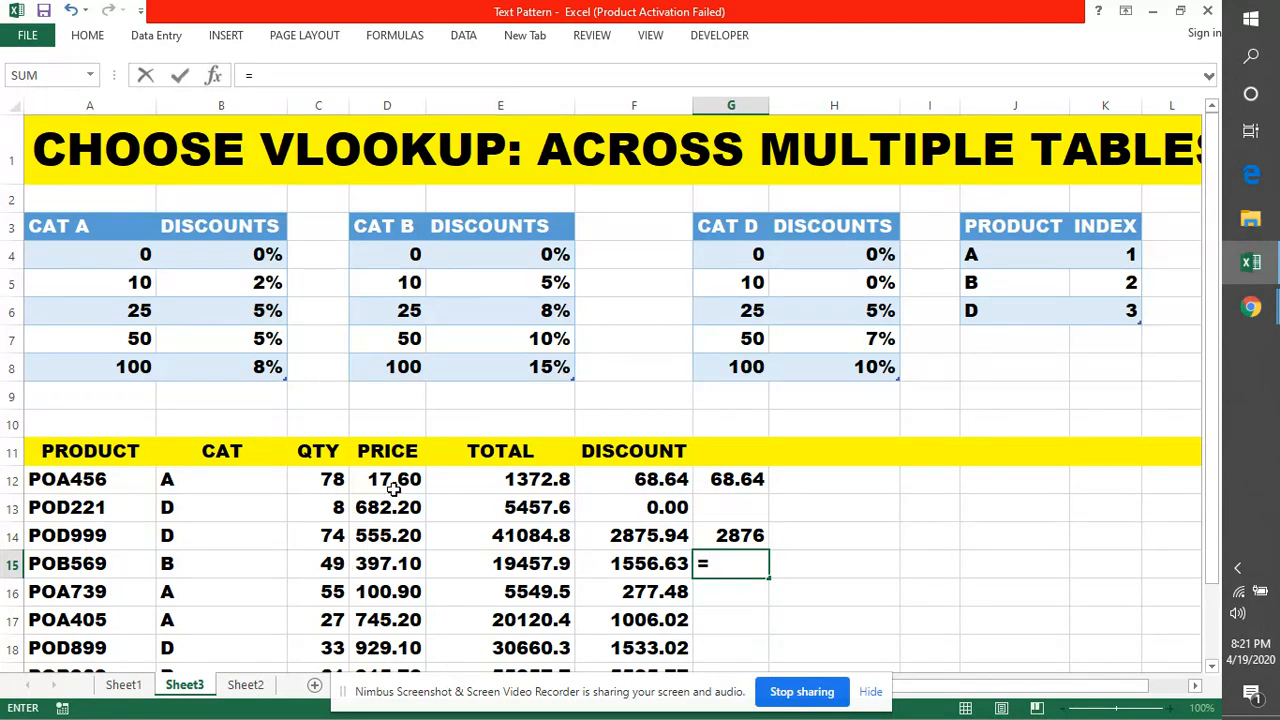
pyautogui.click(510, 310)
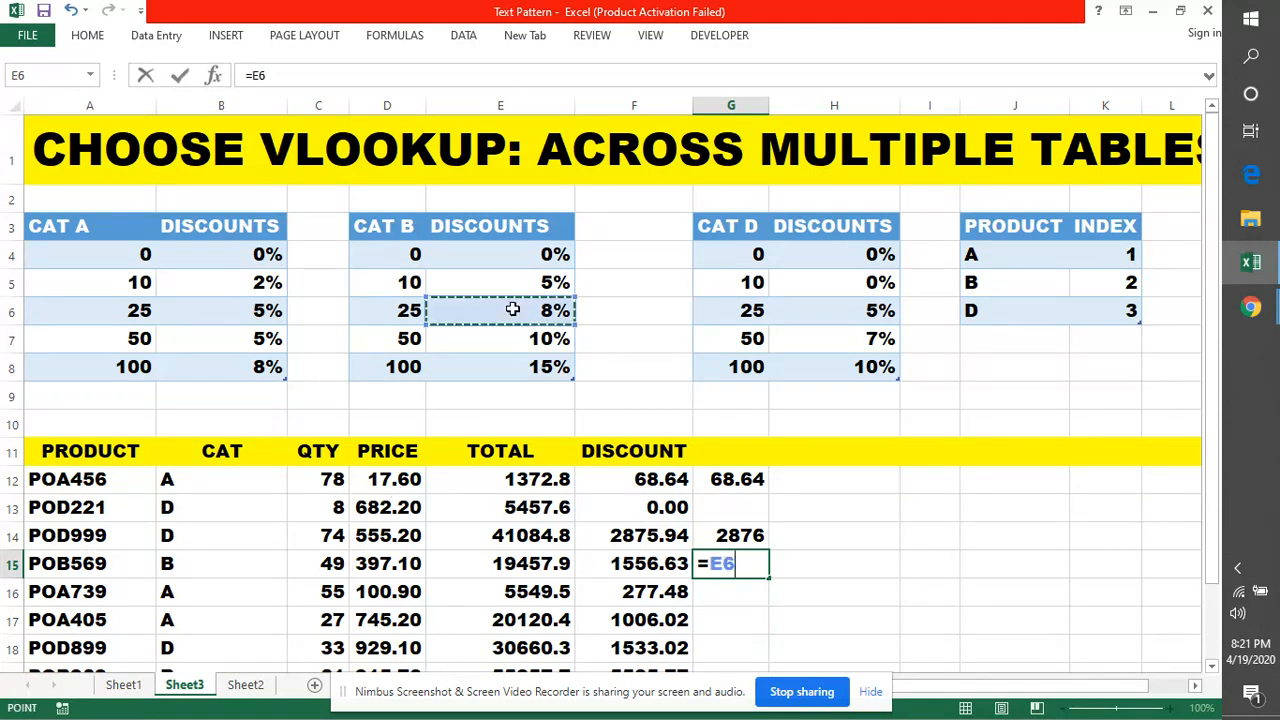
pyautogui.write('*')
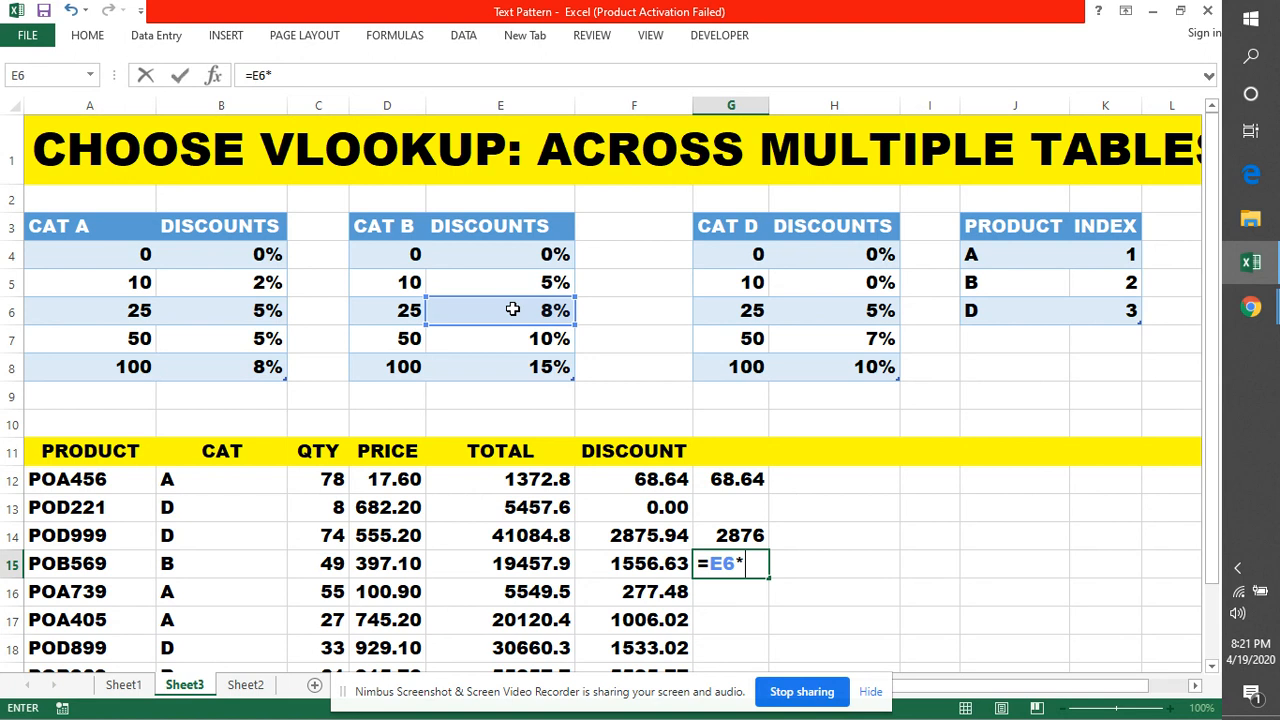